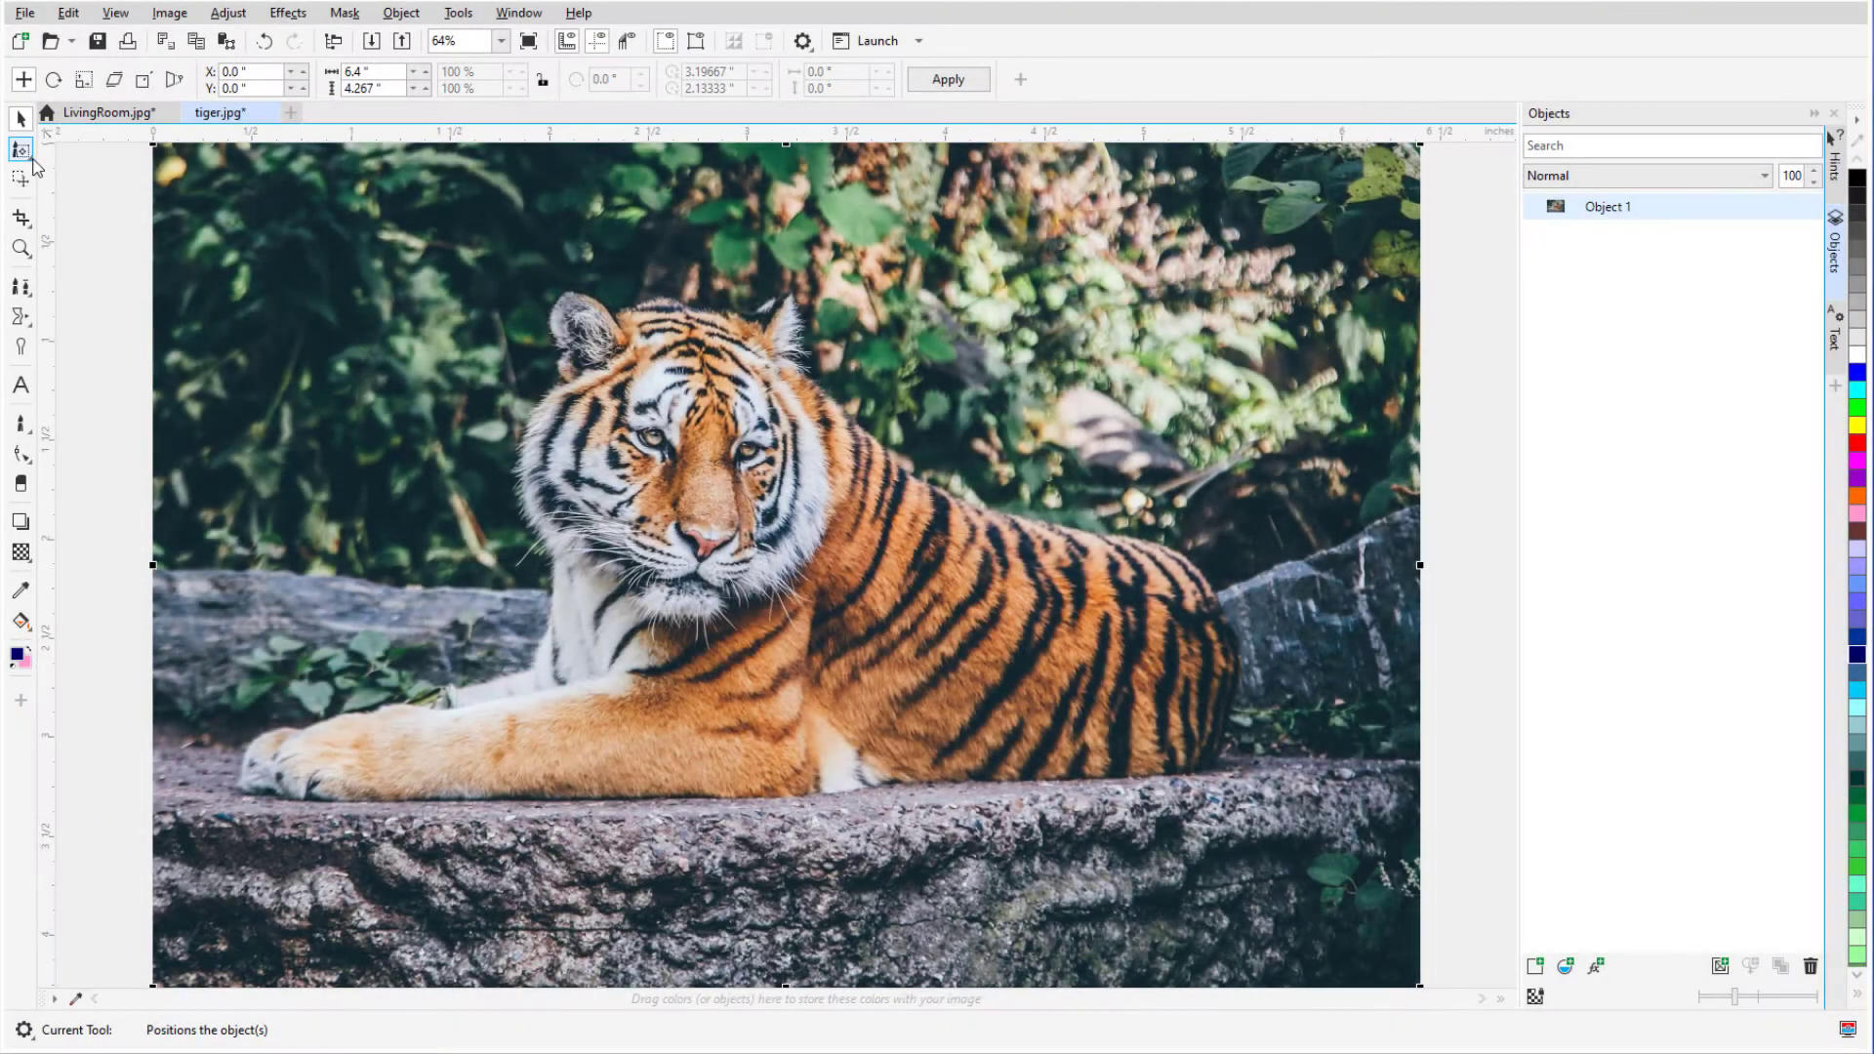
- Brush a smart-selection mask over the tiger's head, chest and leg, then add its hindquarters
{"action": "left_click", "coordinate": [32, 159]}
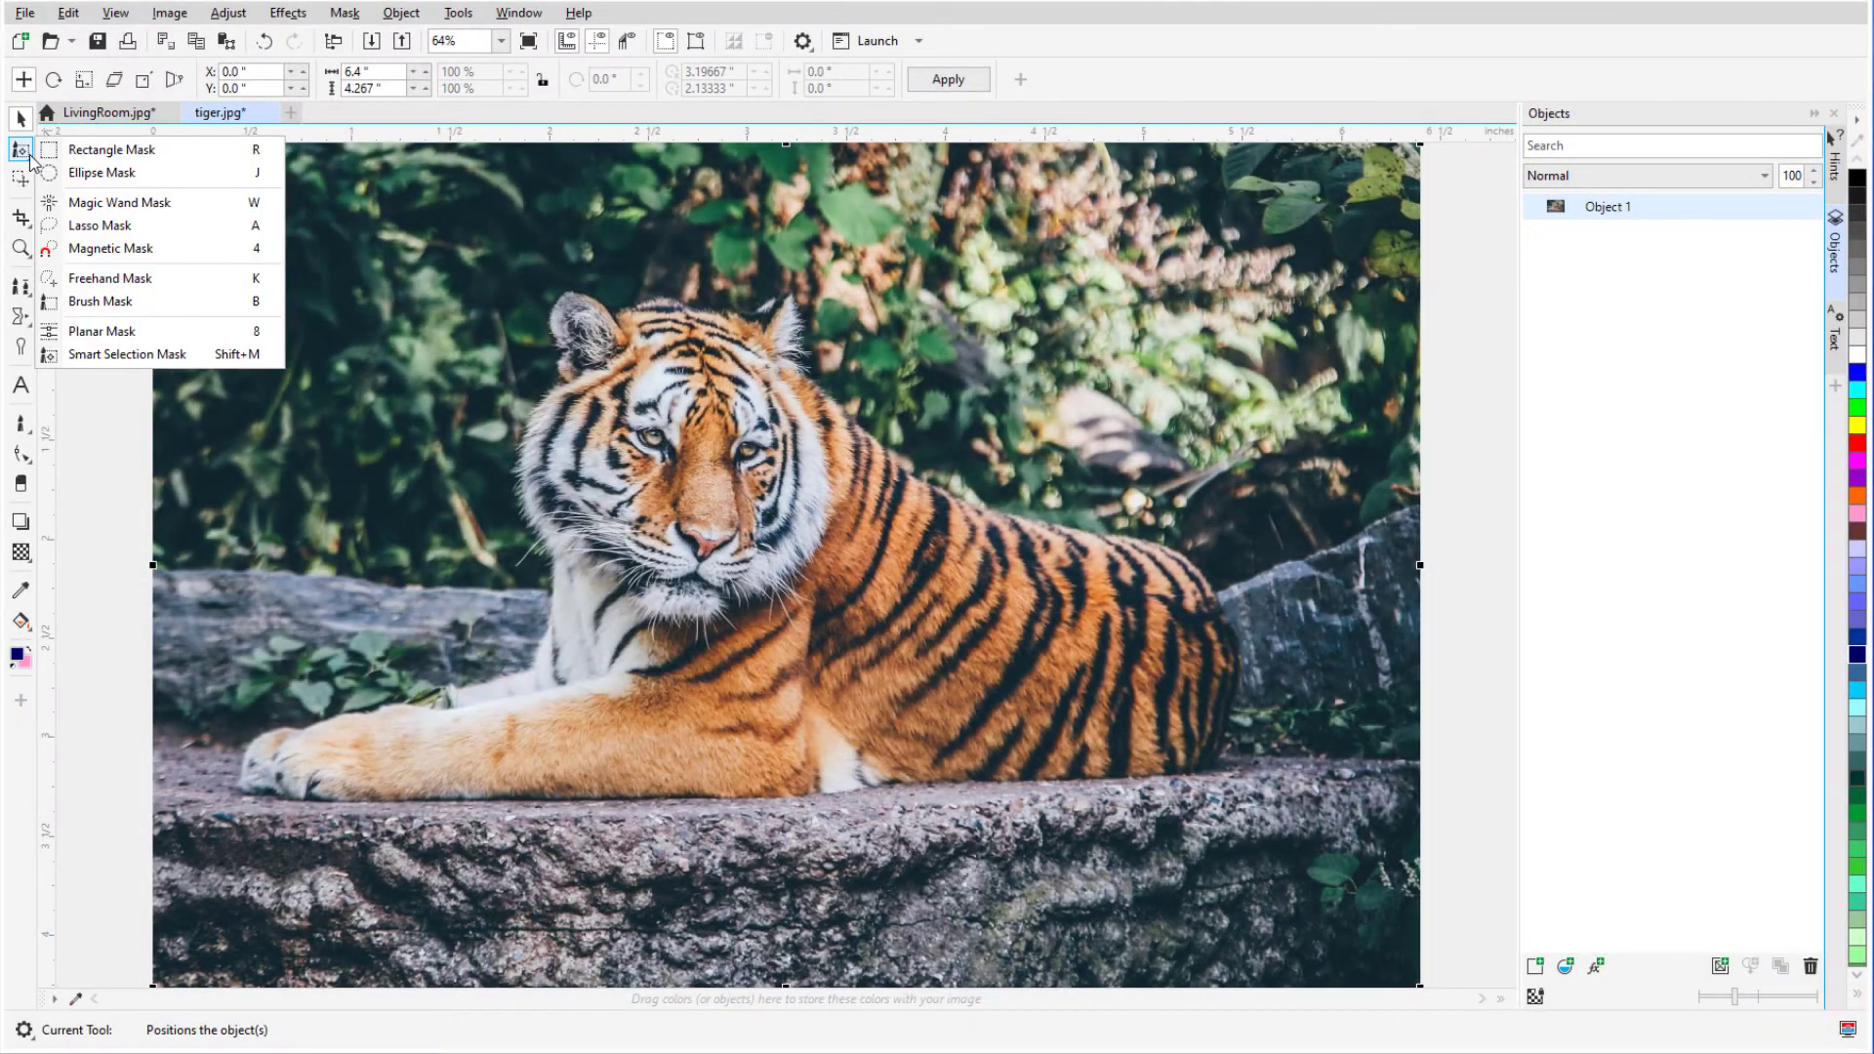
{"action": "left_click", "coordinate": [200, 357]}
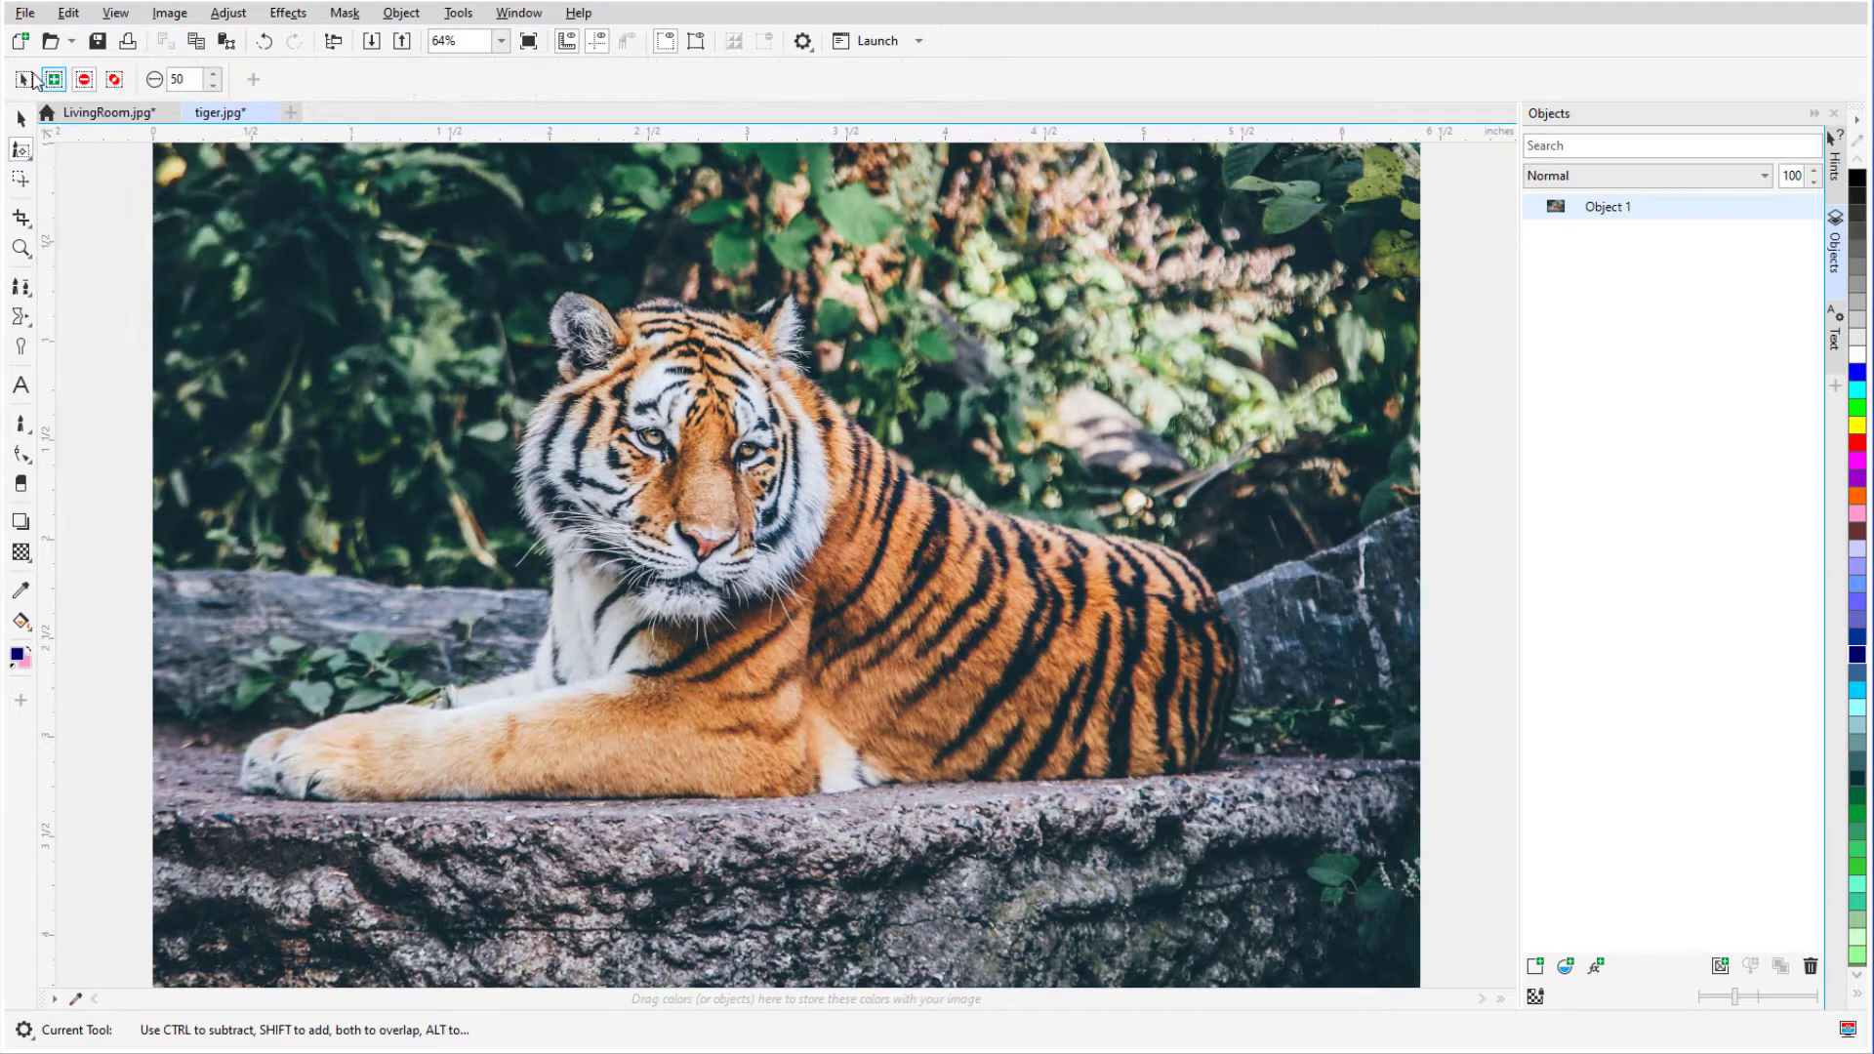
{"action": "mouse_move", "coordinate": [639, 349]}
{"action": "left_mouse_down"}
{"action": "mouse_move", "coordinate": [568, 416]}
{"action": "mouse_move", "coordinate": [603, 609]}
{"action": "mouse_move", "coordinate": [490, 727]}
{"action": "mouse_move", "coordinate": [950, 753]}
{"action": "mouse_move", "coordinate": [1160, 670]}
{"action": "left_mouse_up"}
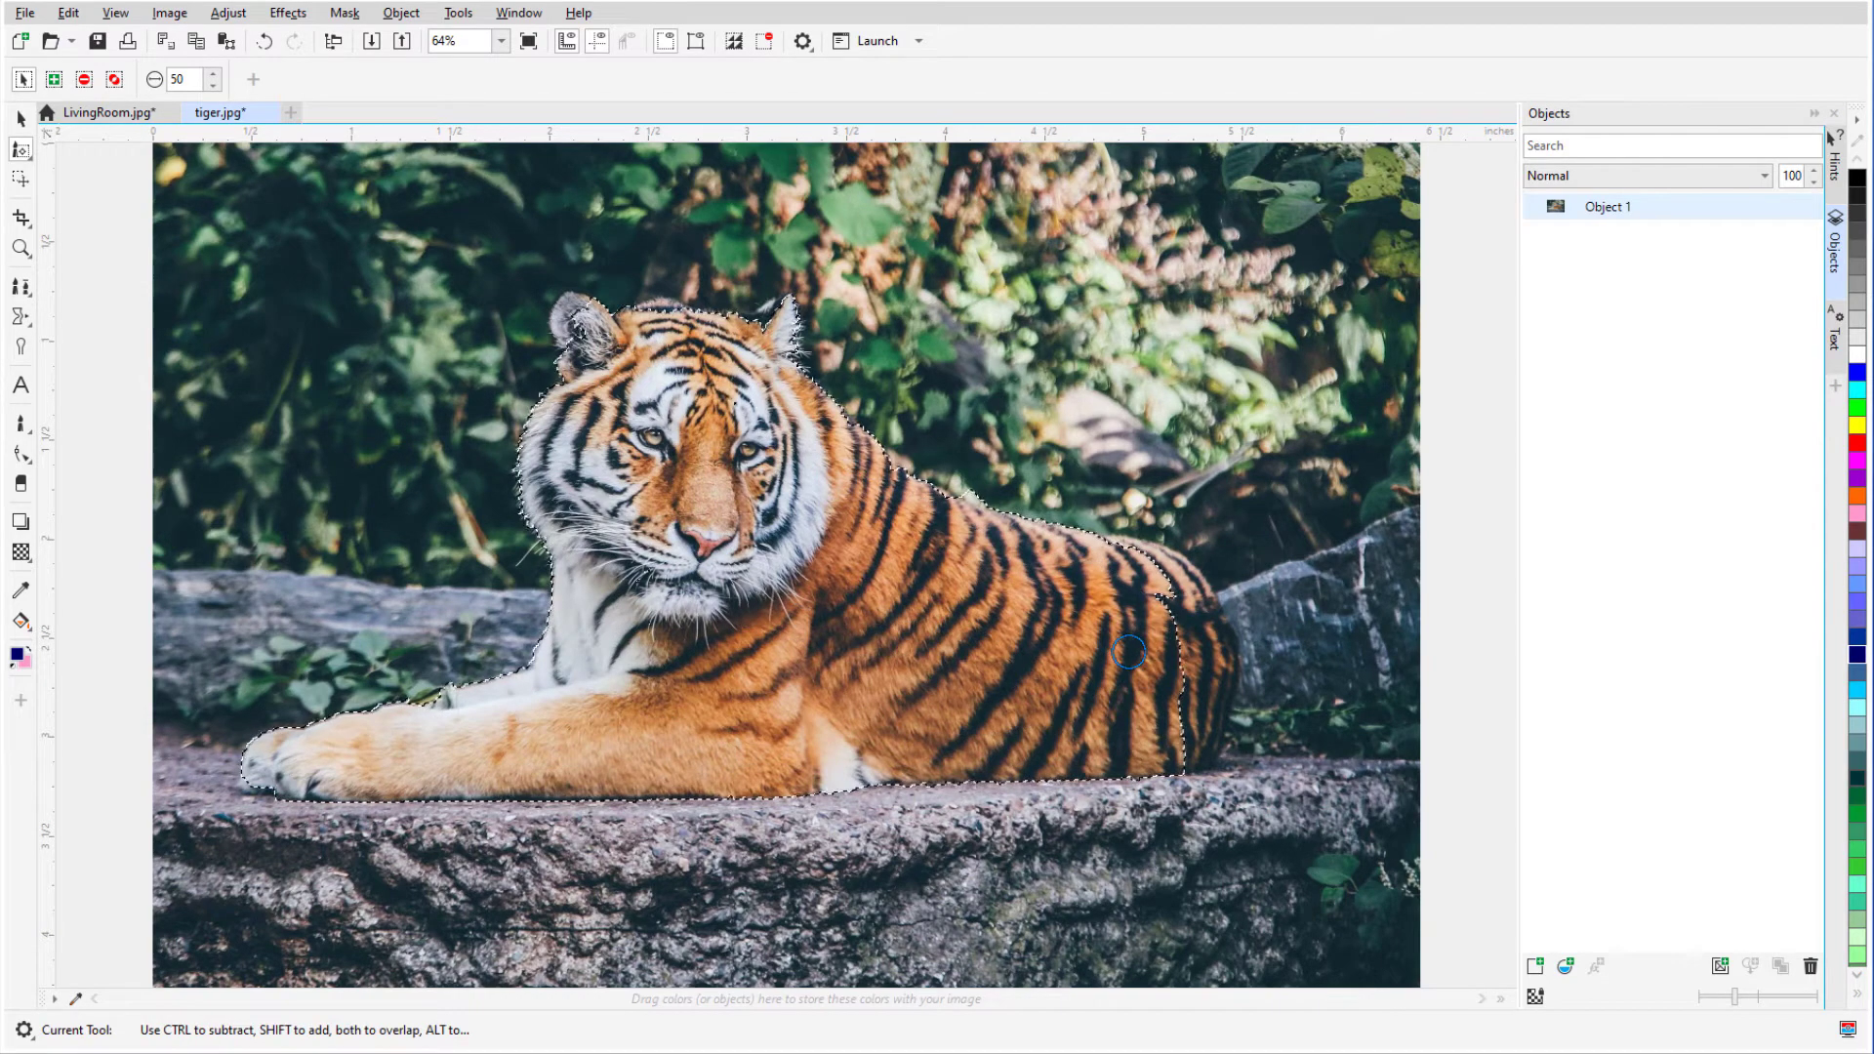
{"action": "key", "text": "shift"}
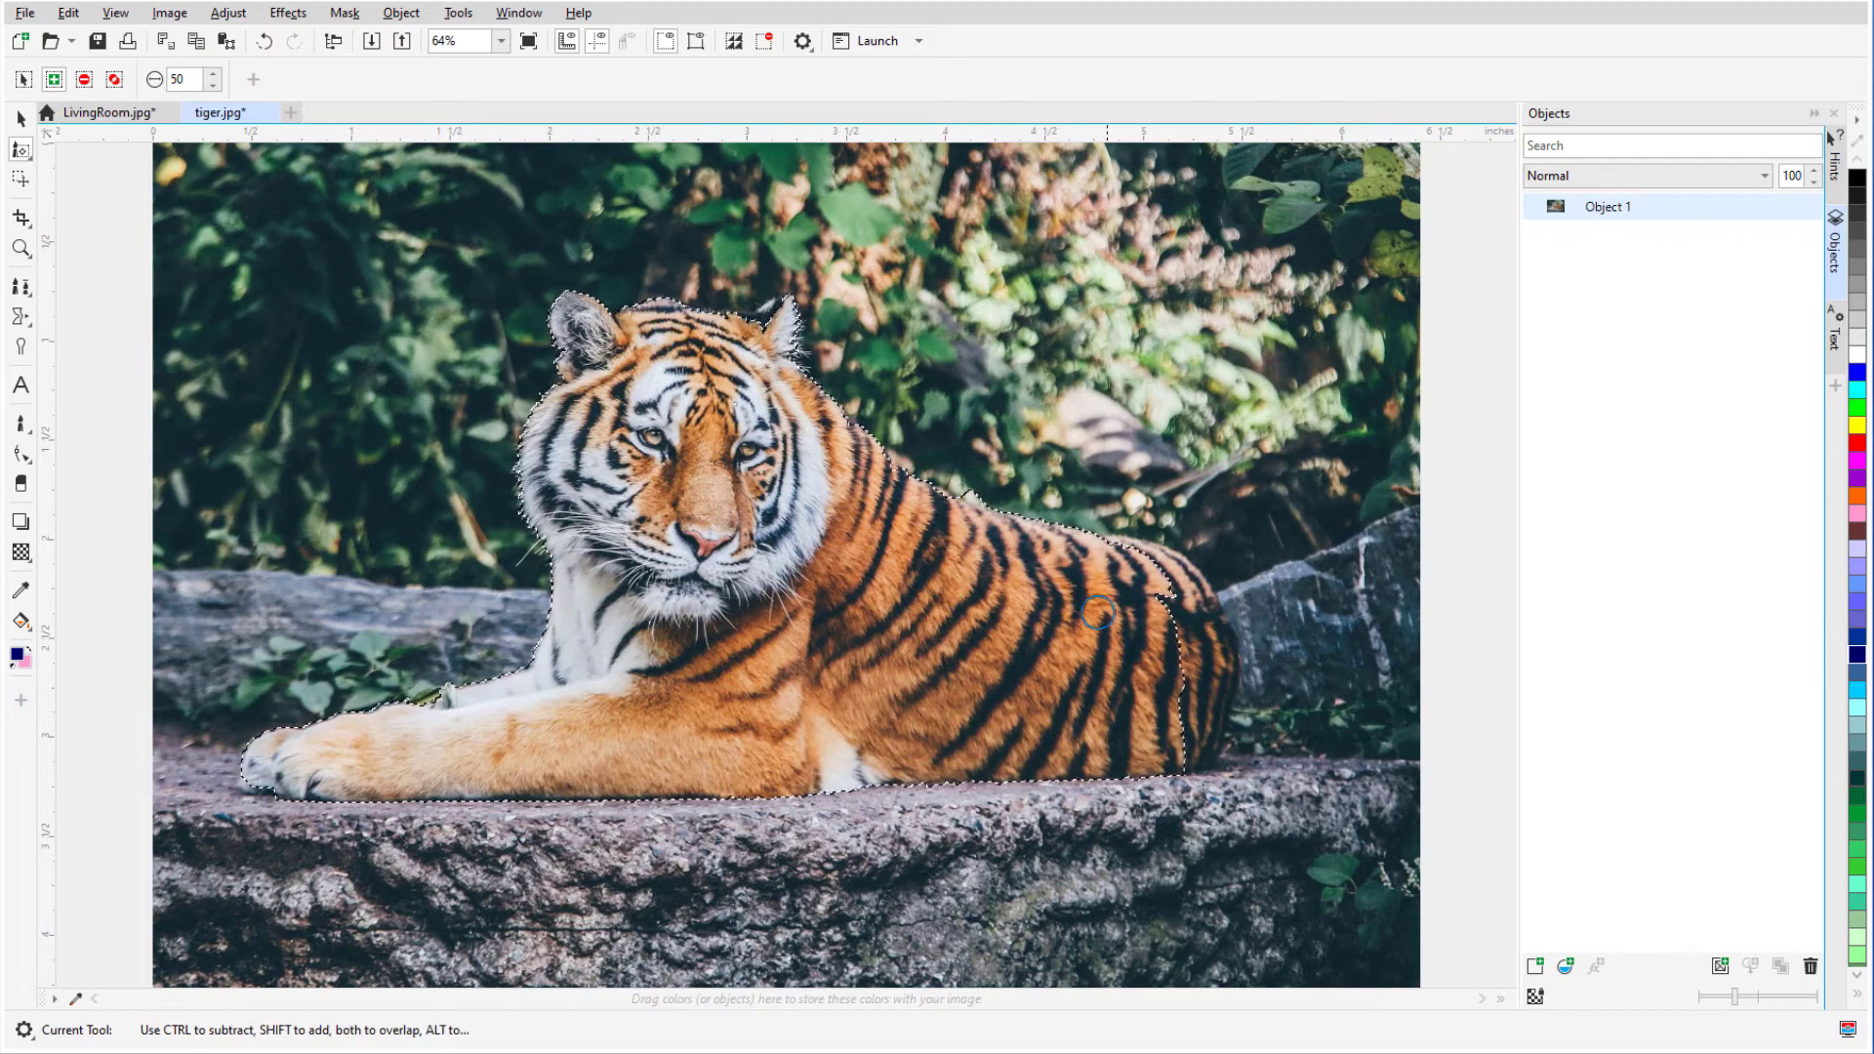
{"action": "left_click_drag", "start_coordinate": [1161, 586], "coordinate": [1202, 724]}
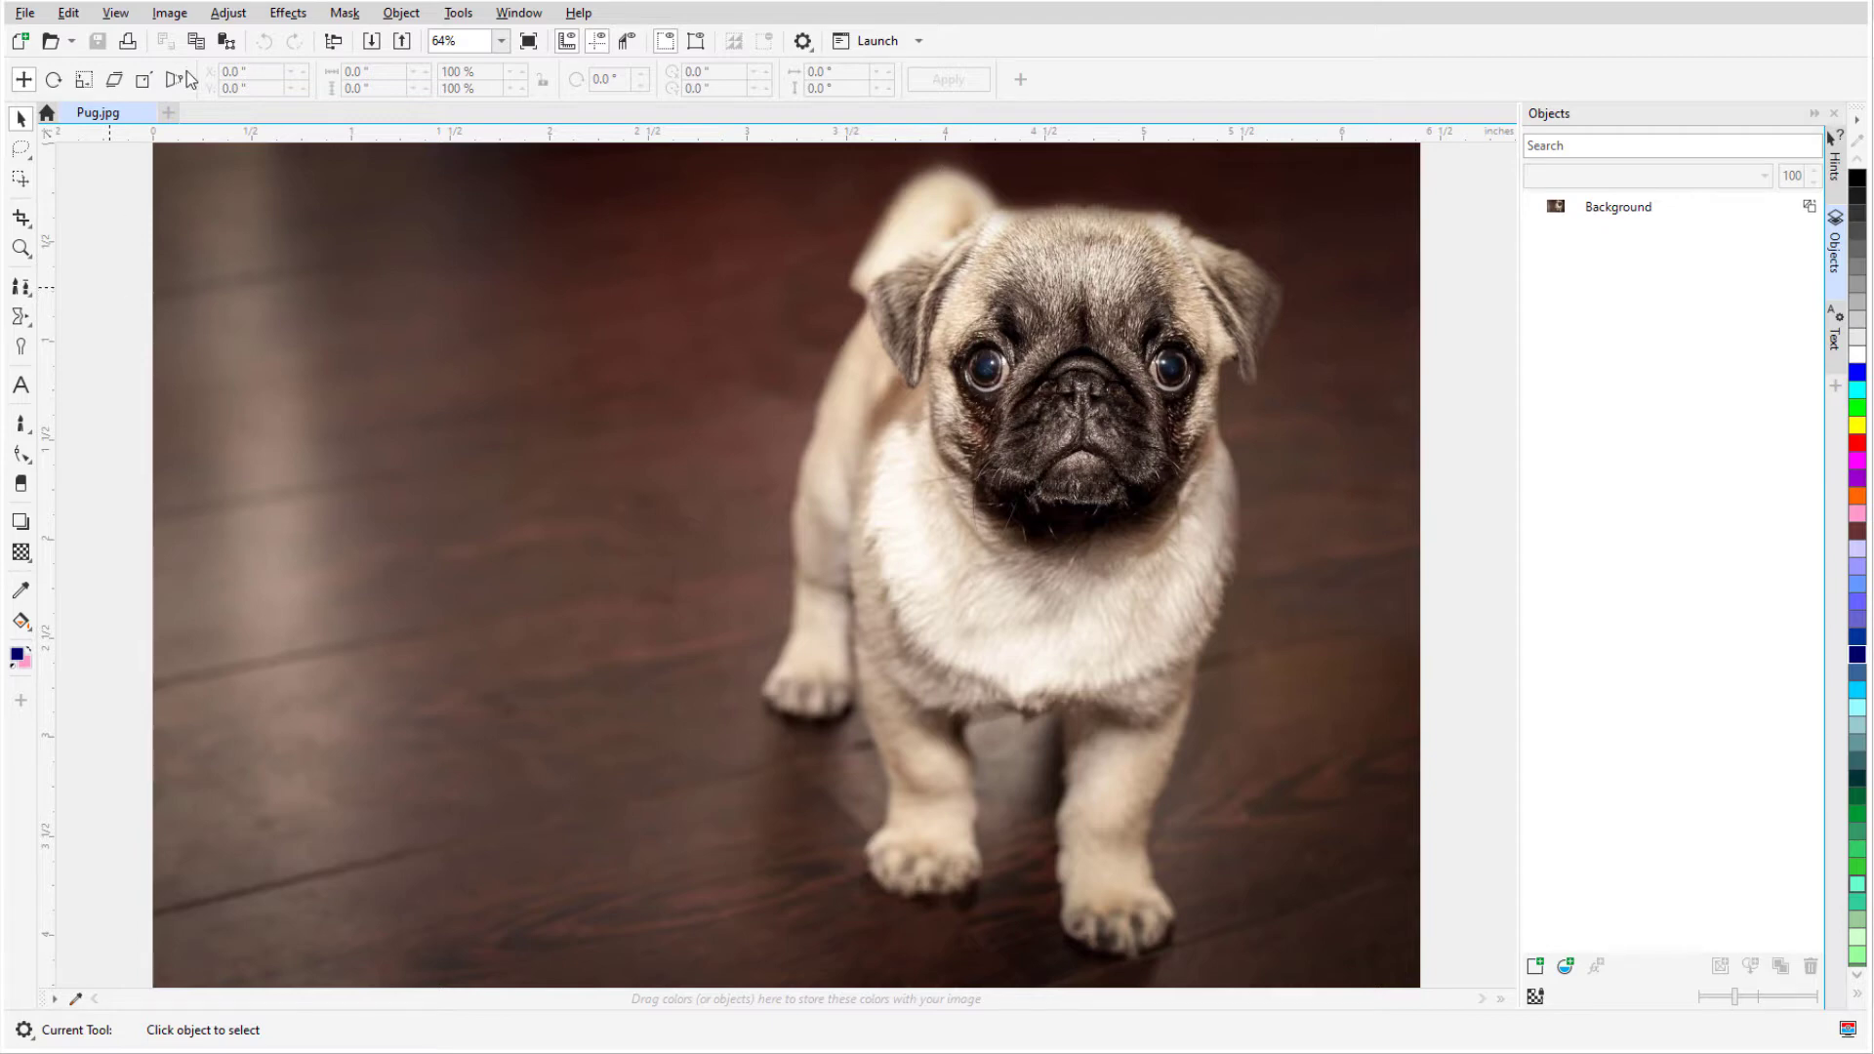
- Open Cutout Lab on the pug photo and enlarge it to fill the window
{"action": "left_click", "coordinate": [180, 14]}
{"action": "left_click", "coordinate": [208, 39]}
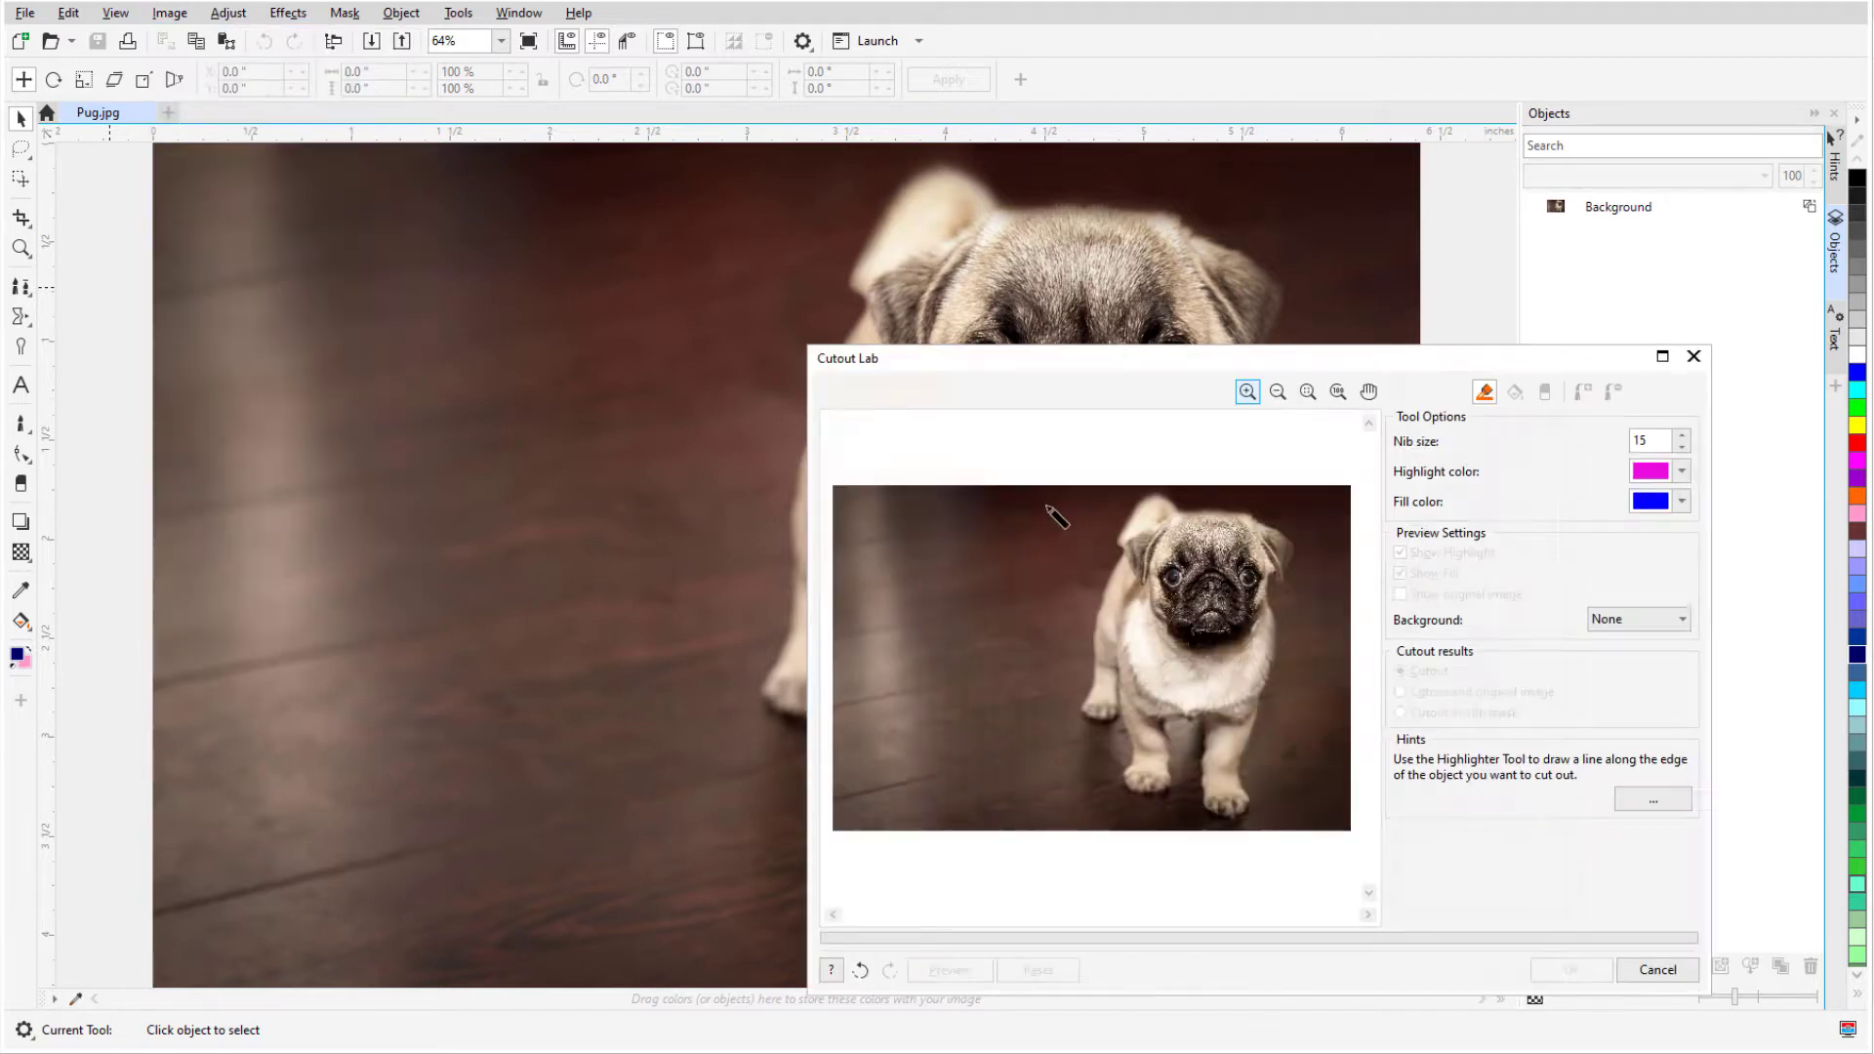
{"action": "left_click_drag", "start_coordinate": [813, 350], "coordinate": [150, 87]}
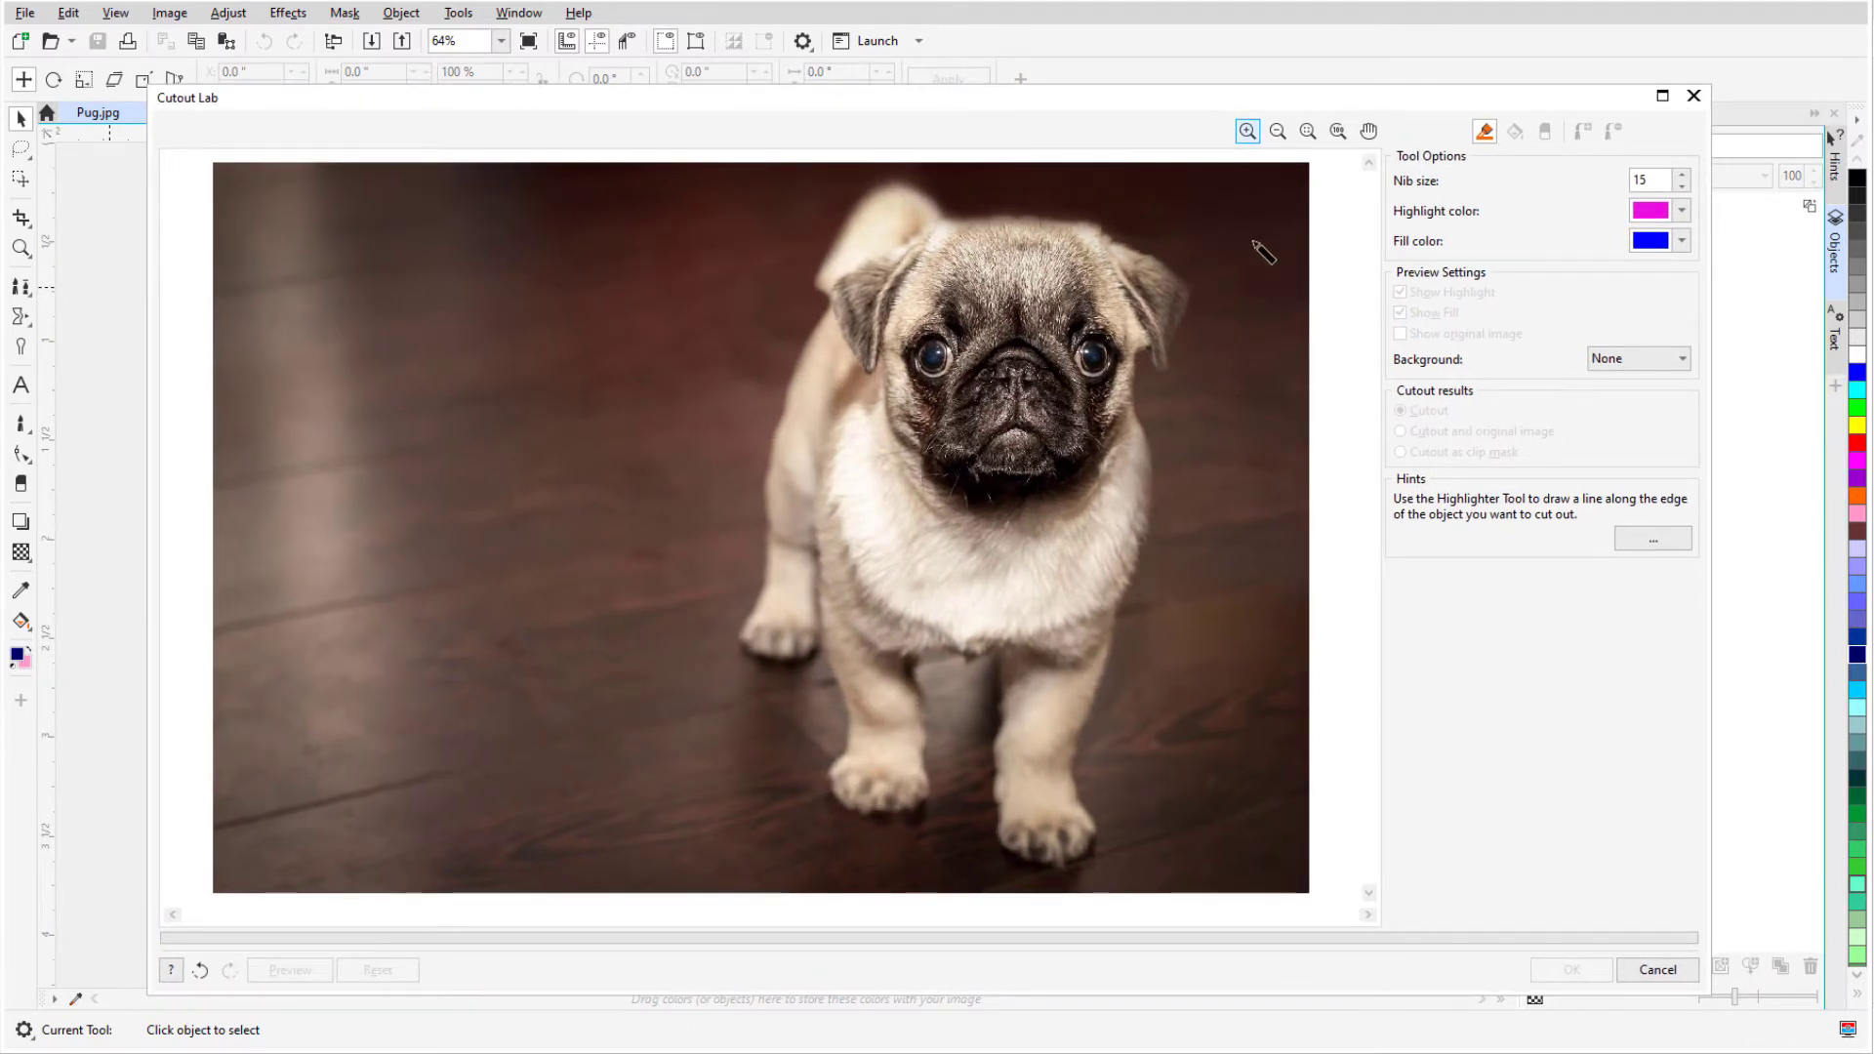
- Set the highlight colour to green and trace an outline around the pug's face
{"action": "left_click", "coordinate": [1682, 212]}
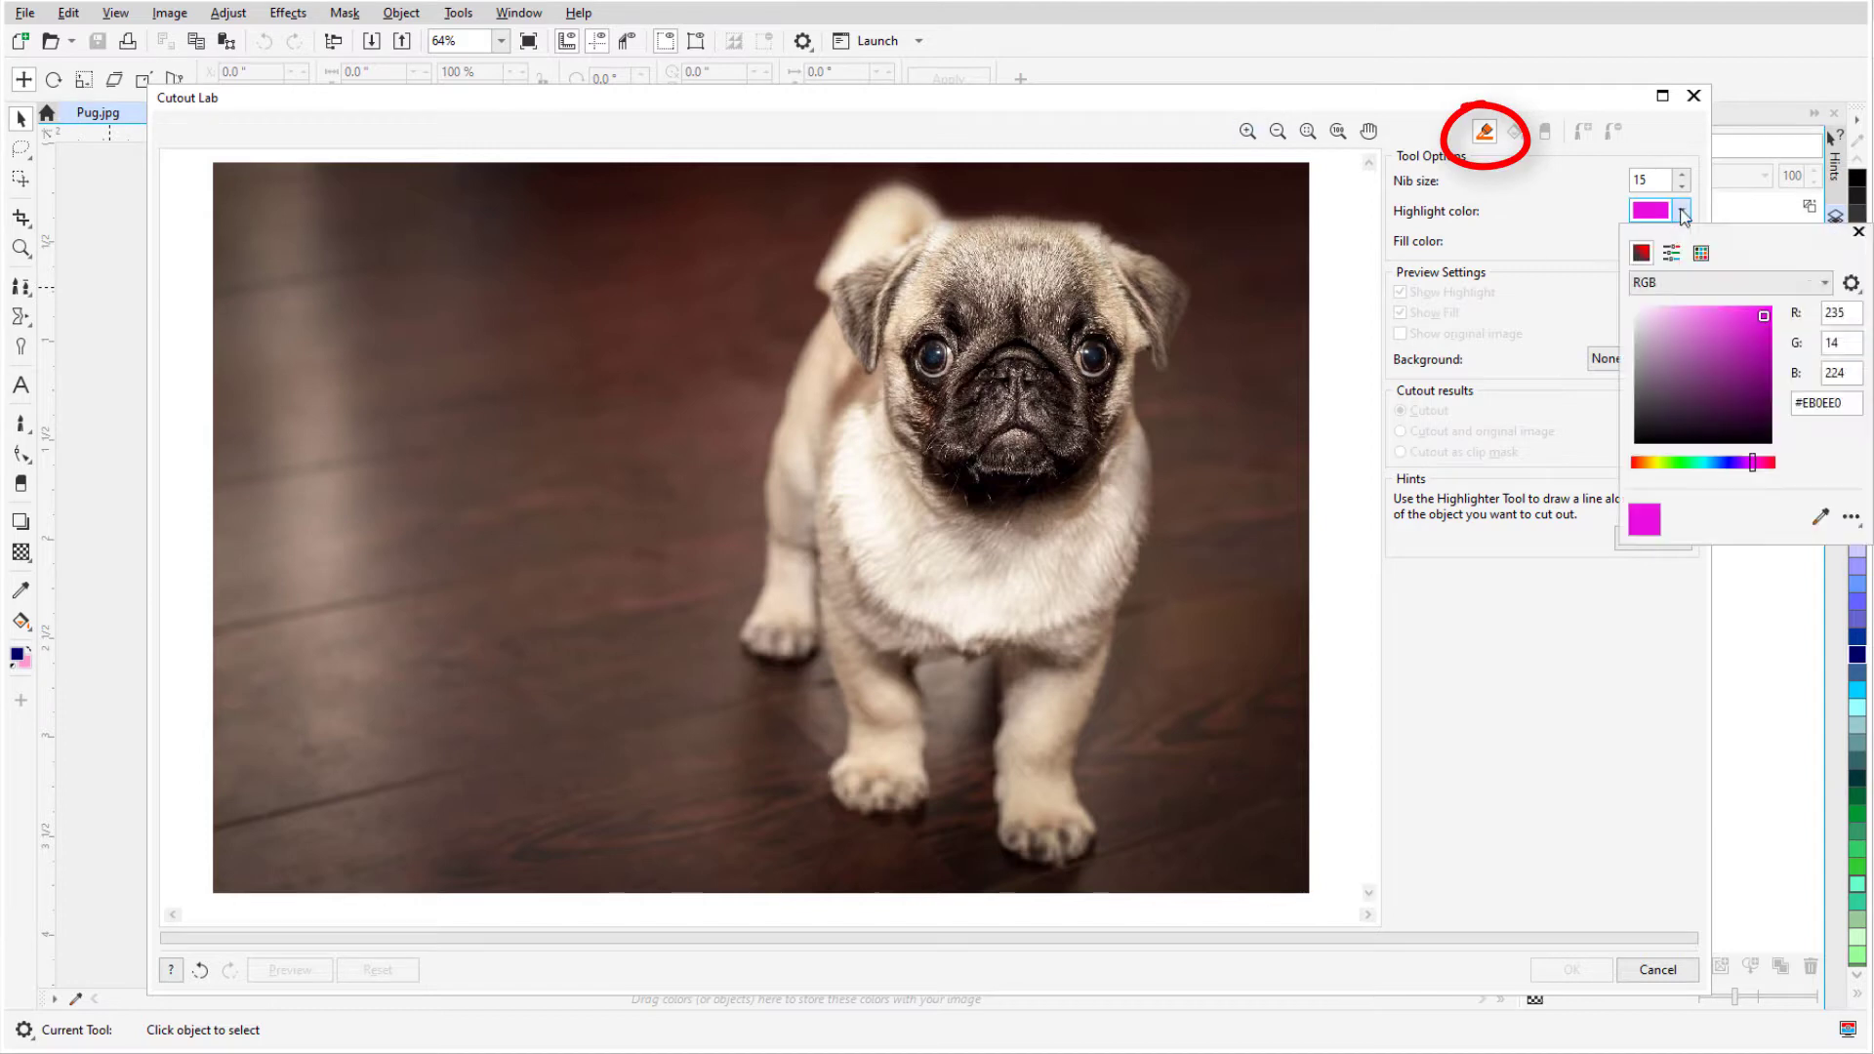
{"action": "left_click", "coordinate": [1689, 462]}
{"action": "left_click", "coordinate": [1768, 319]}
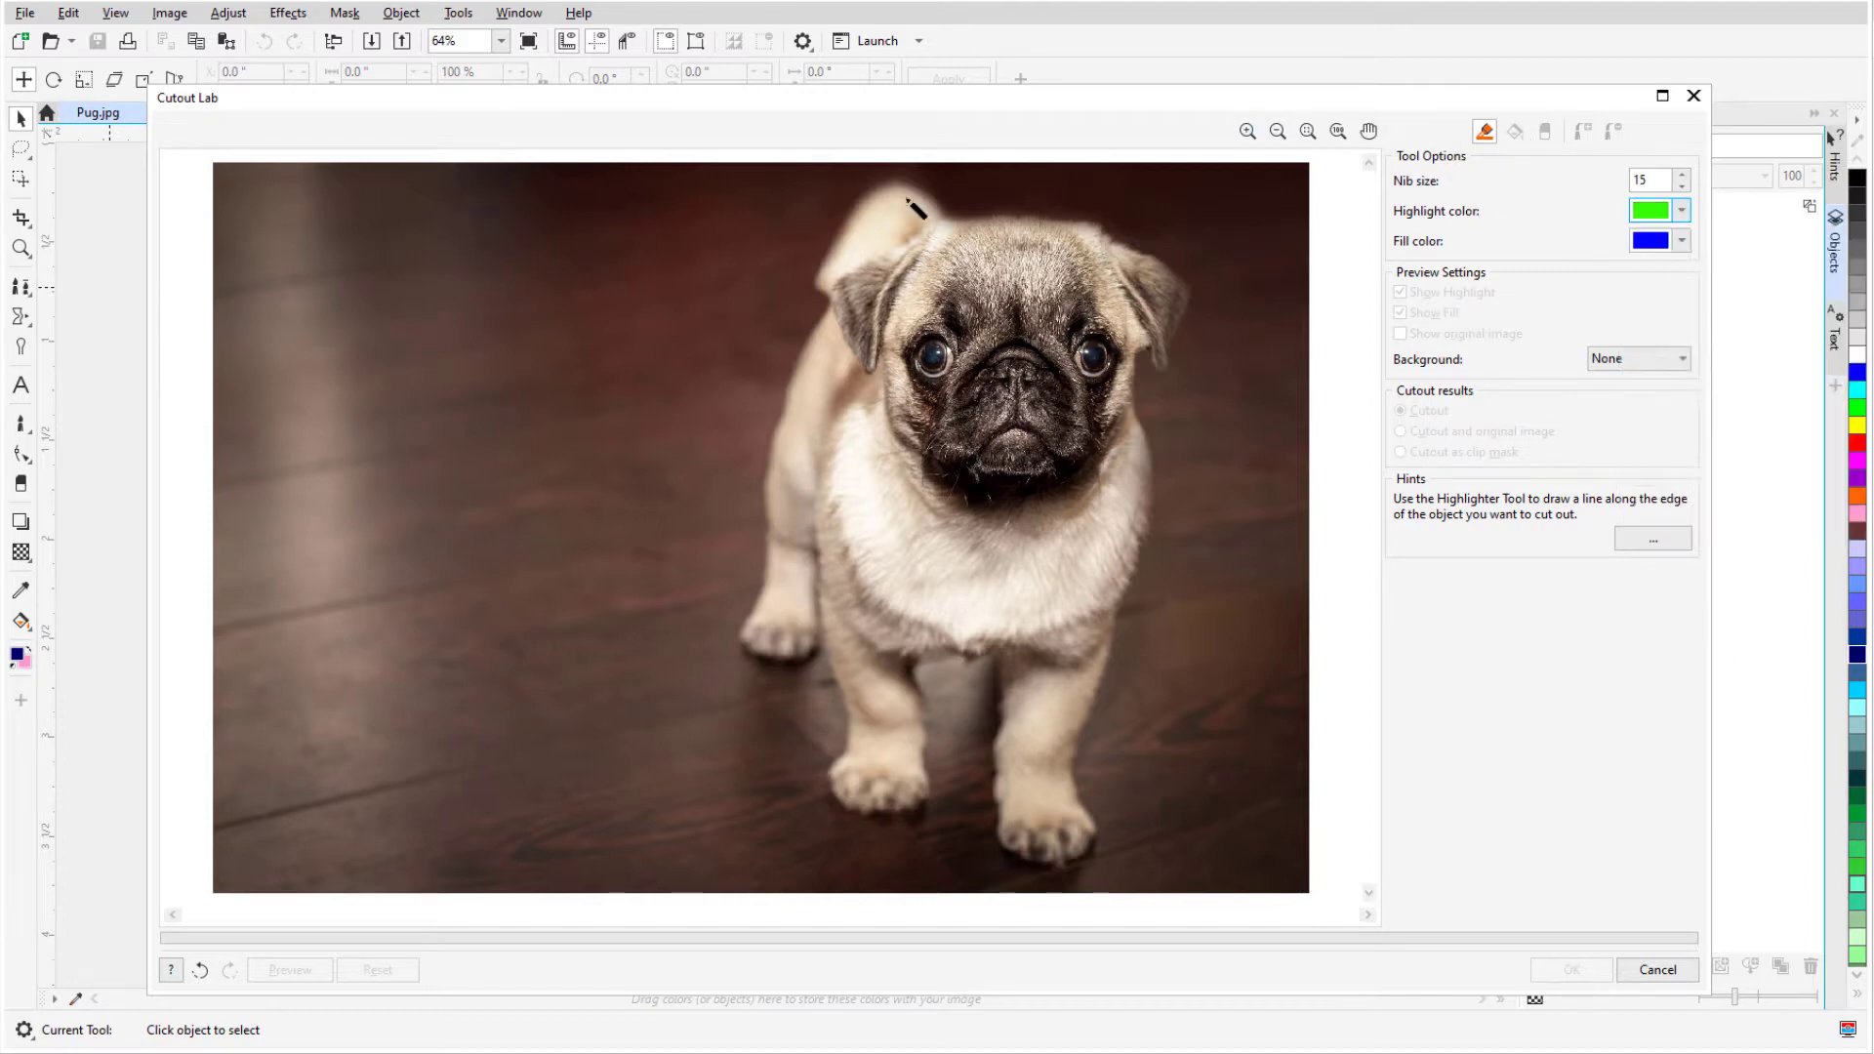
{"action": "mouse_move", "coordinate": [935, 220]}
{"action": "left_mouse_down"}
{"action": "mouse_move", "coordinate": [841, 281]}
{"action": "mouse_move", "coordinate": [861, 364]}
{"action": "mouse_move", "coordinate": [931, 472]}
{"action": "mouse_move", "coordinate": [1042, 503]}
{"action": "mouse_move", "coordinate": [1118, 429]}
{"action": "mouse_move", "coordinate": [1180, 286]}
{"action": "mouse_move", "coordinate": [1101, 233]}
{"action": "mouse_move", "coordinate": [943, 223]}
{"action": "left_mouse_up"}
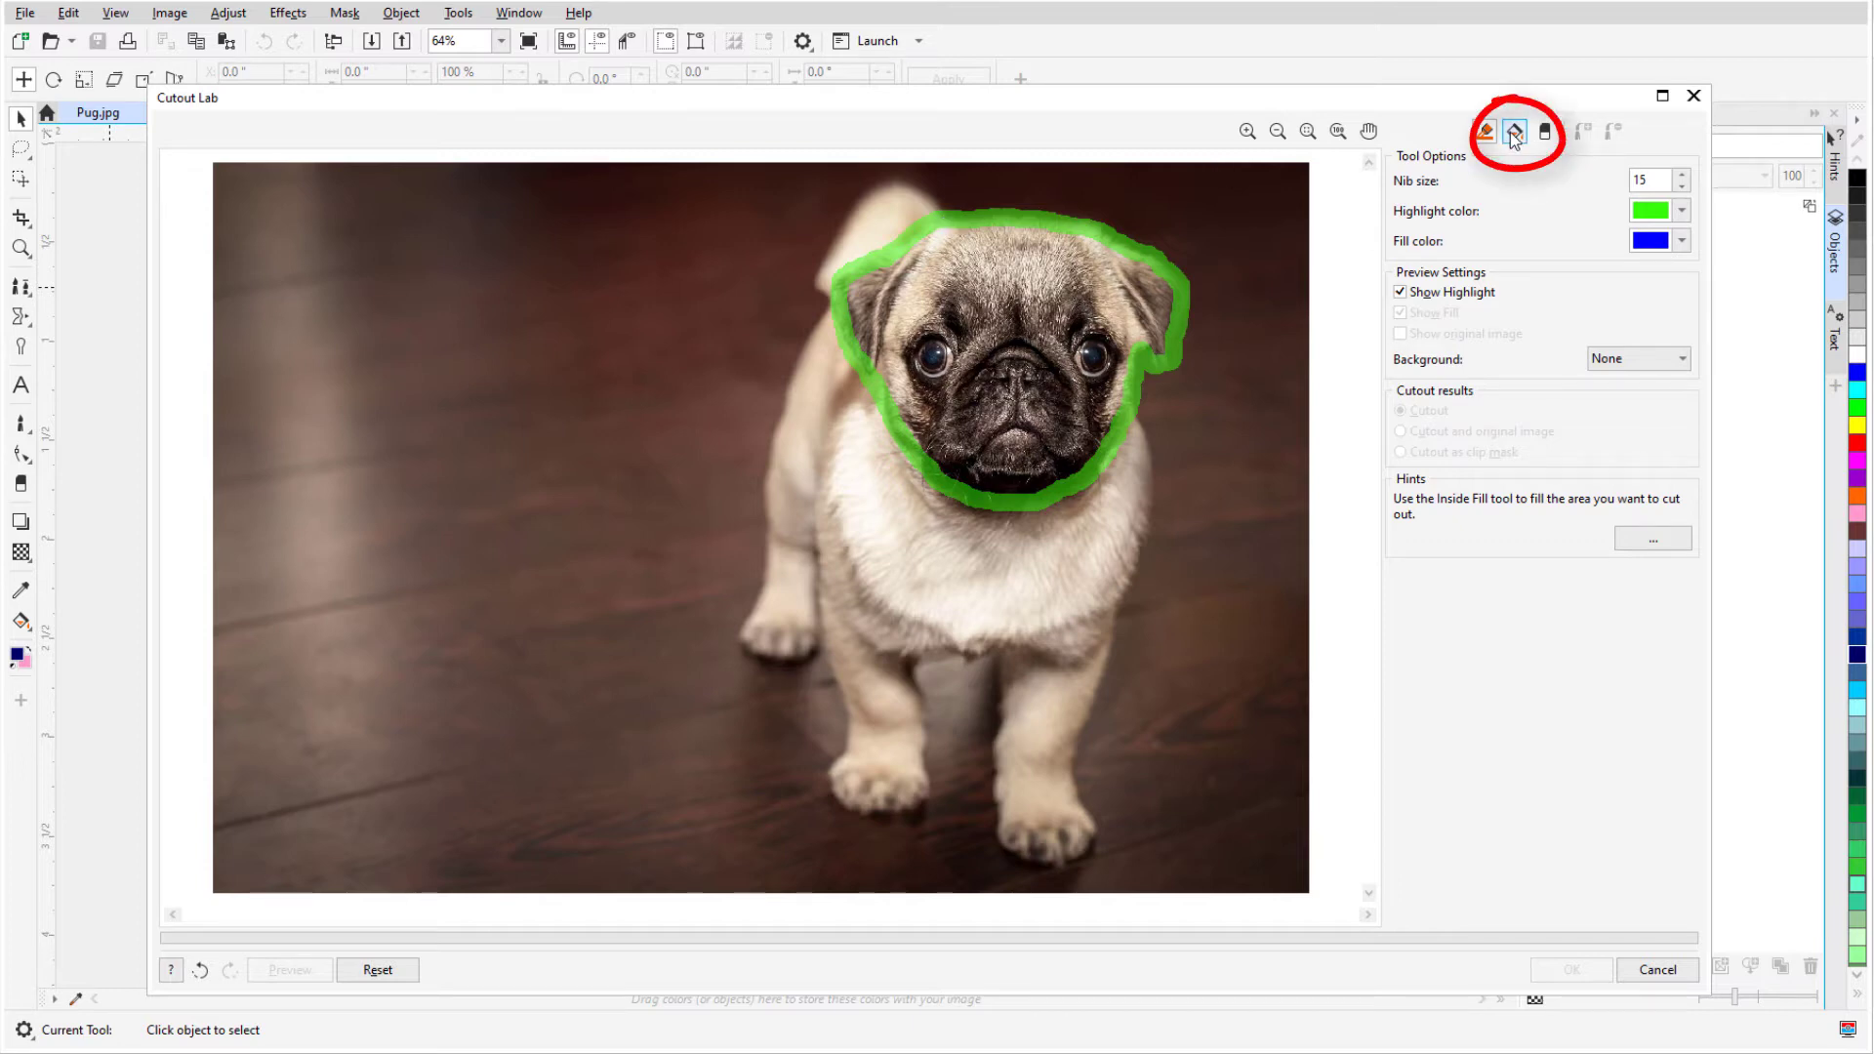
- Fill the green outline and preview the cut-out pug face zoomed in
{"action": "left_click", "coordinate": [1067, 317]}
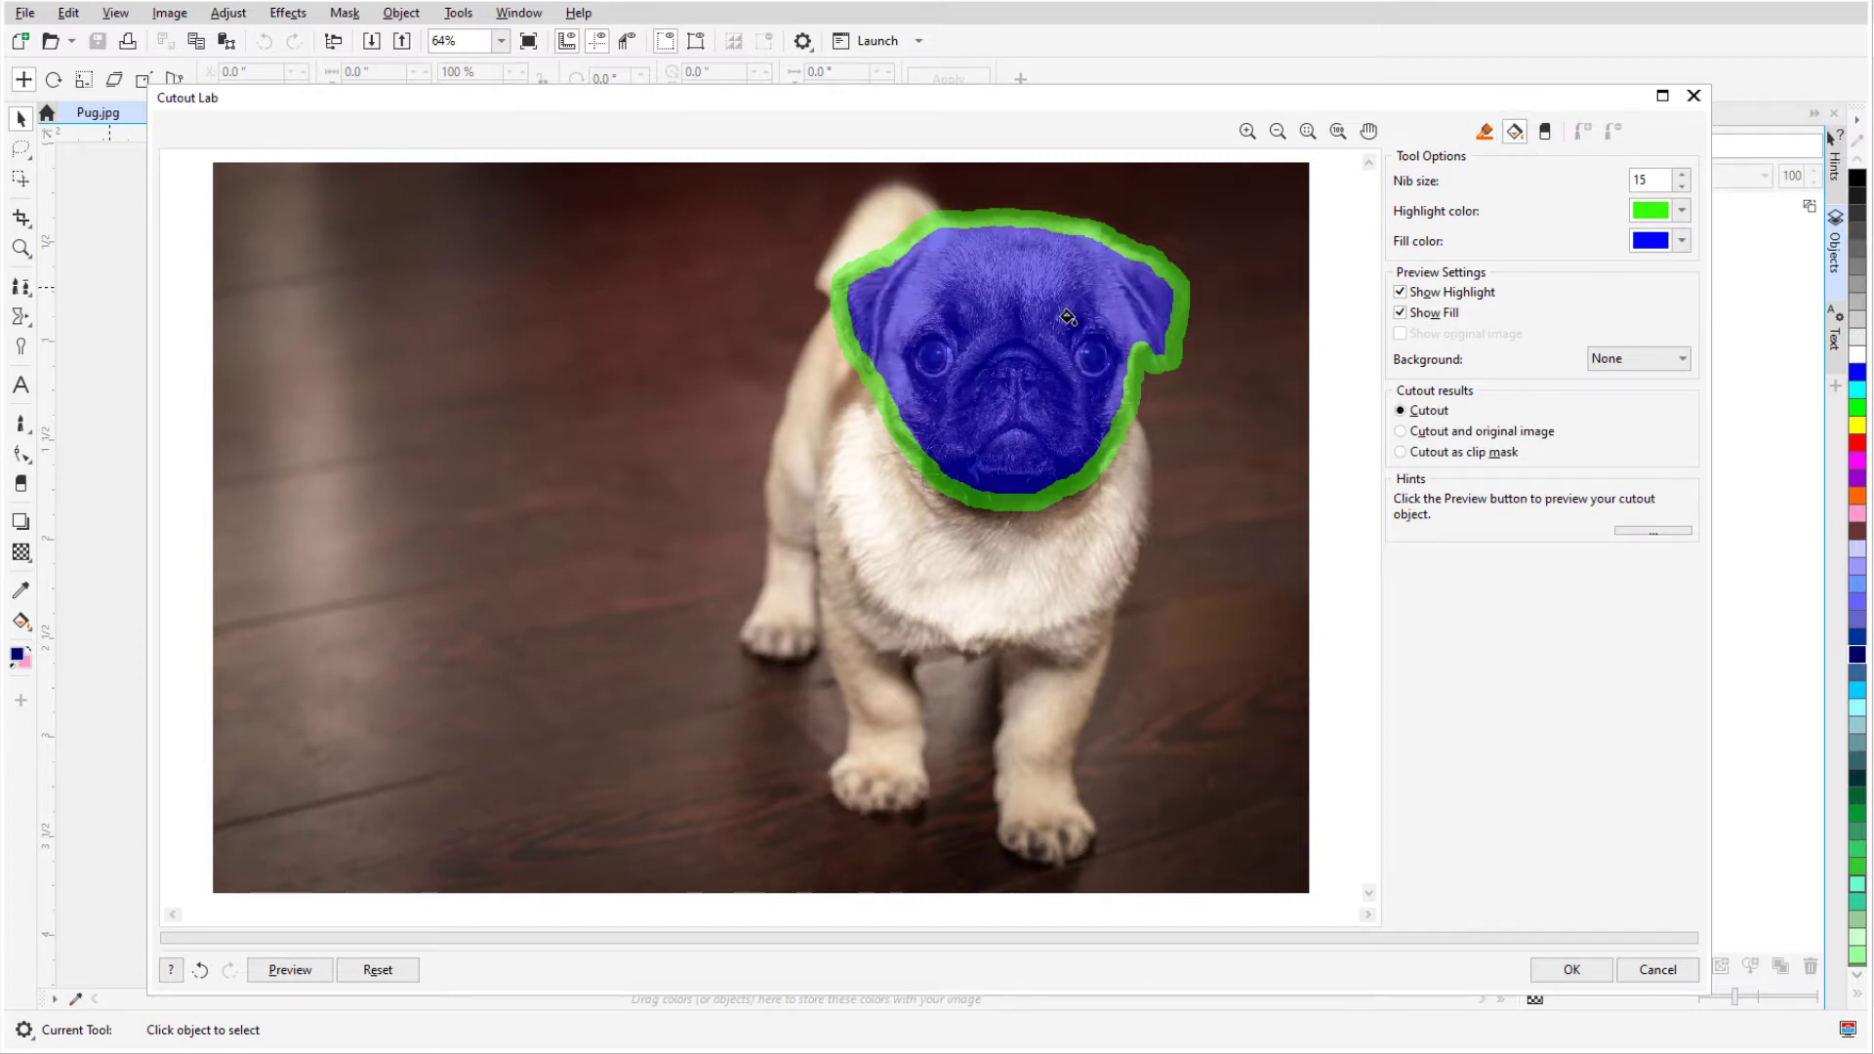
{"action": "left_click", "coordinate": [290, 969]}
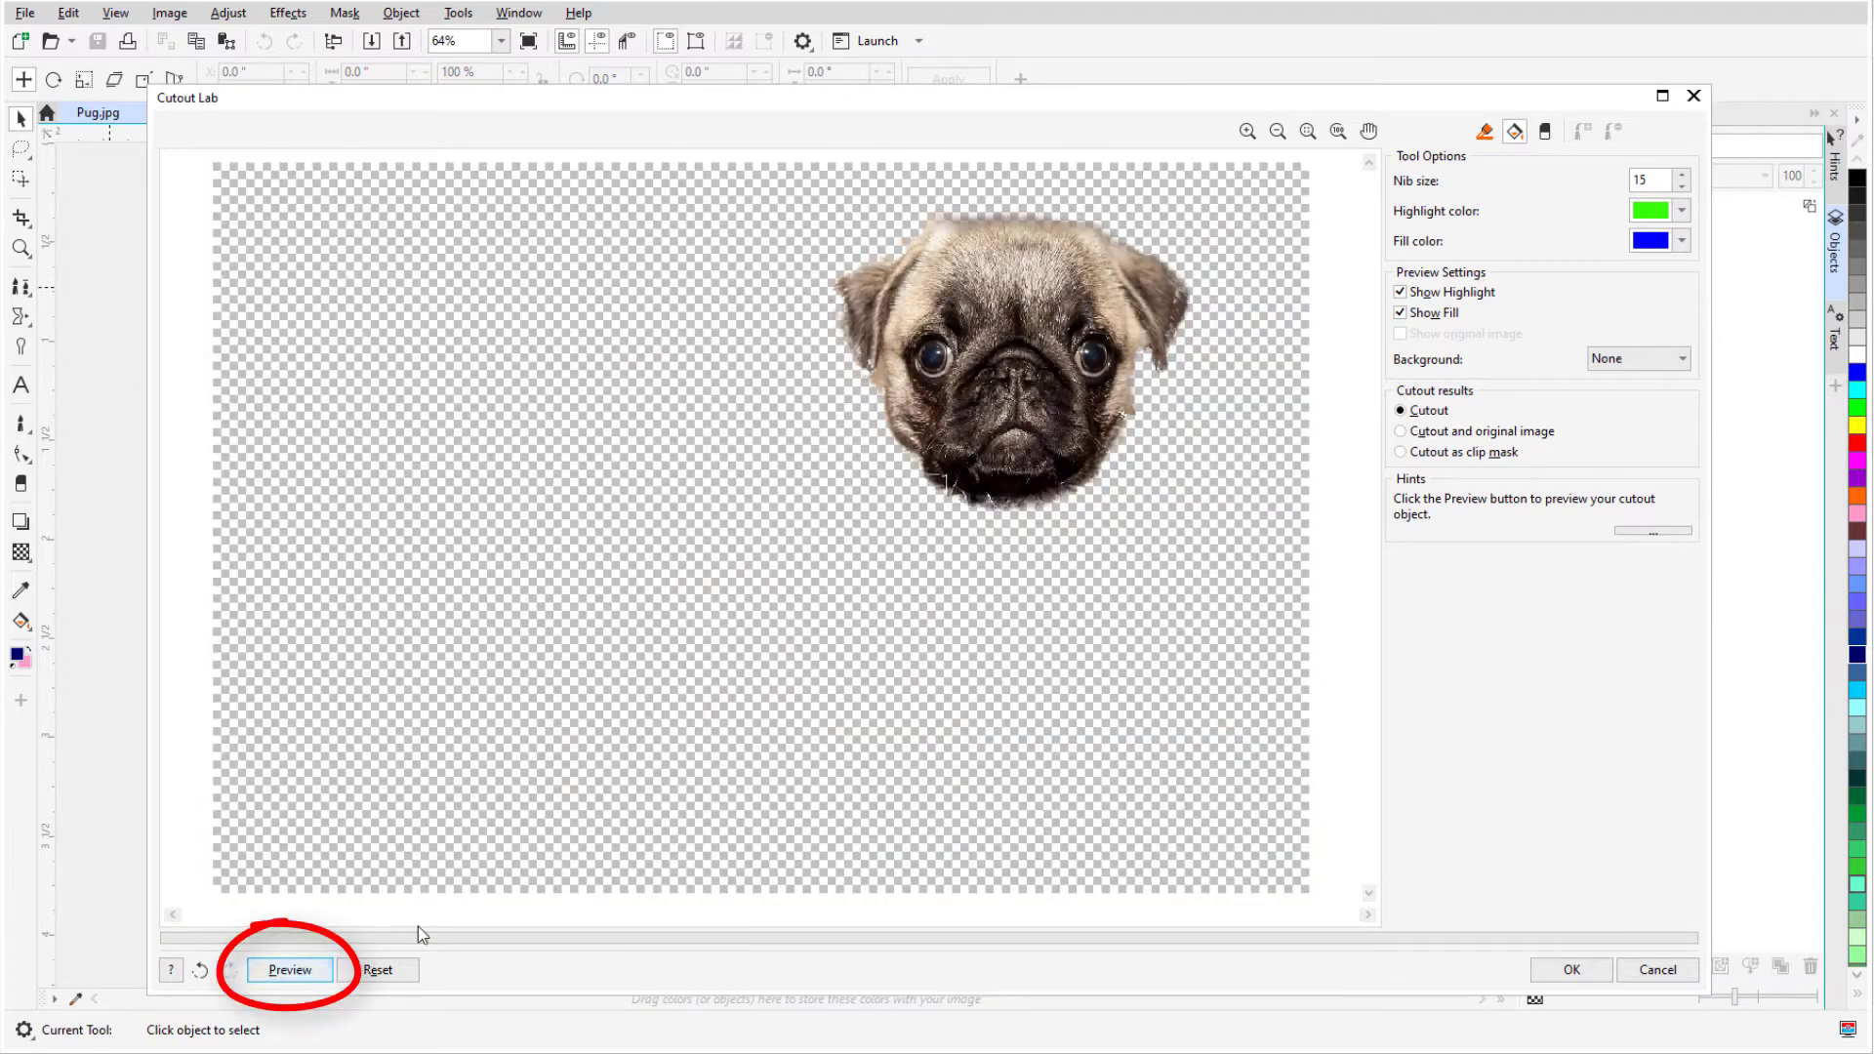
{"action": "scroll", "coordinate": [1079, 244], "scroll_direction": "up", "scroll_amount": 2}
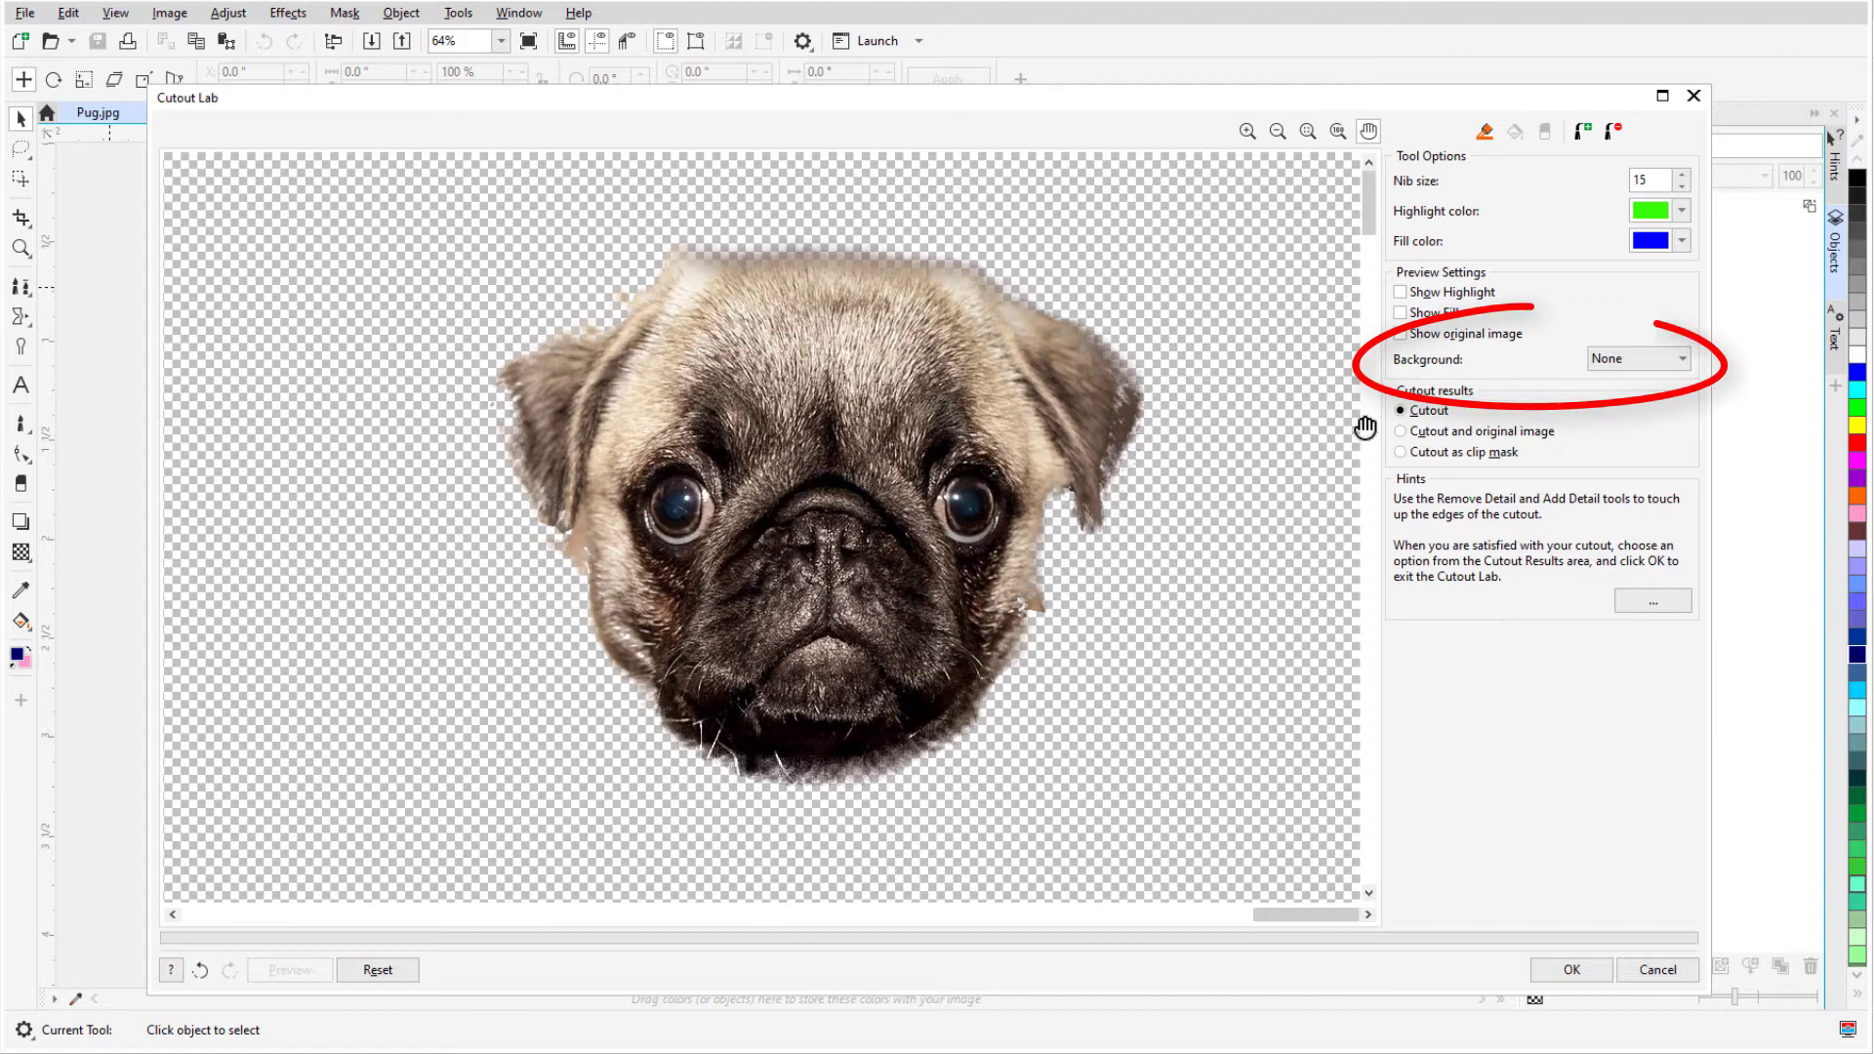
- Try Black matte, then White matte, then Grayscale as the preview background
{"action": "left_click", "coordinate": [1679, 359]}
{"action": "left_click", "coordinate": [1672, 414]}
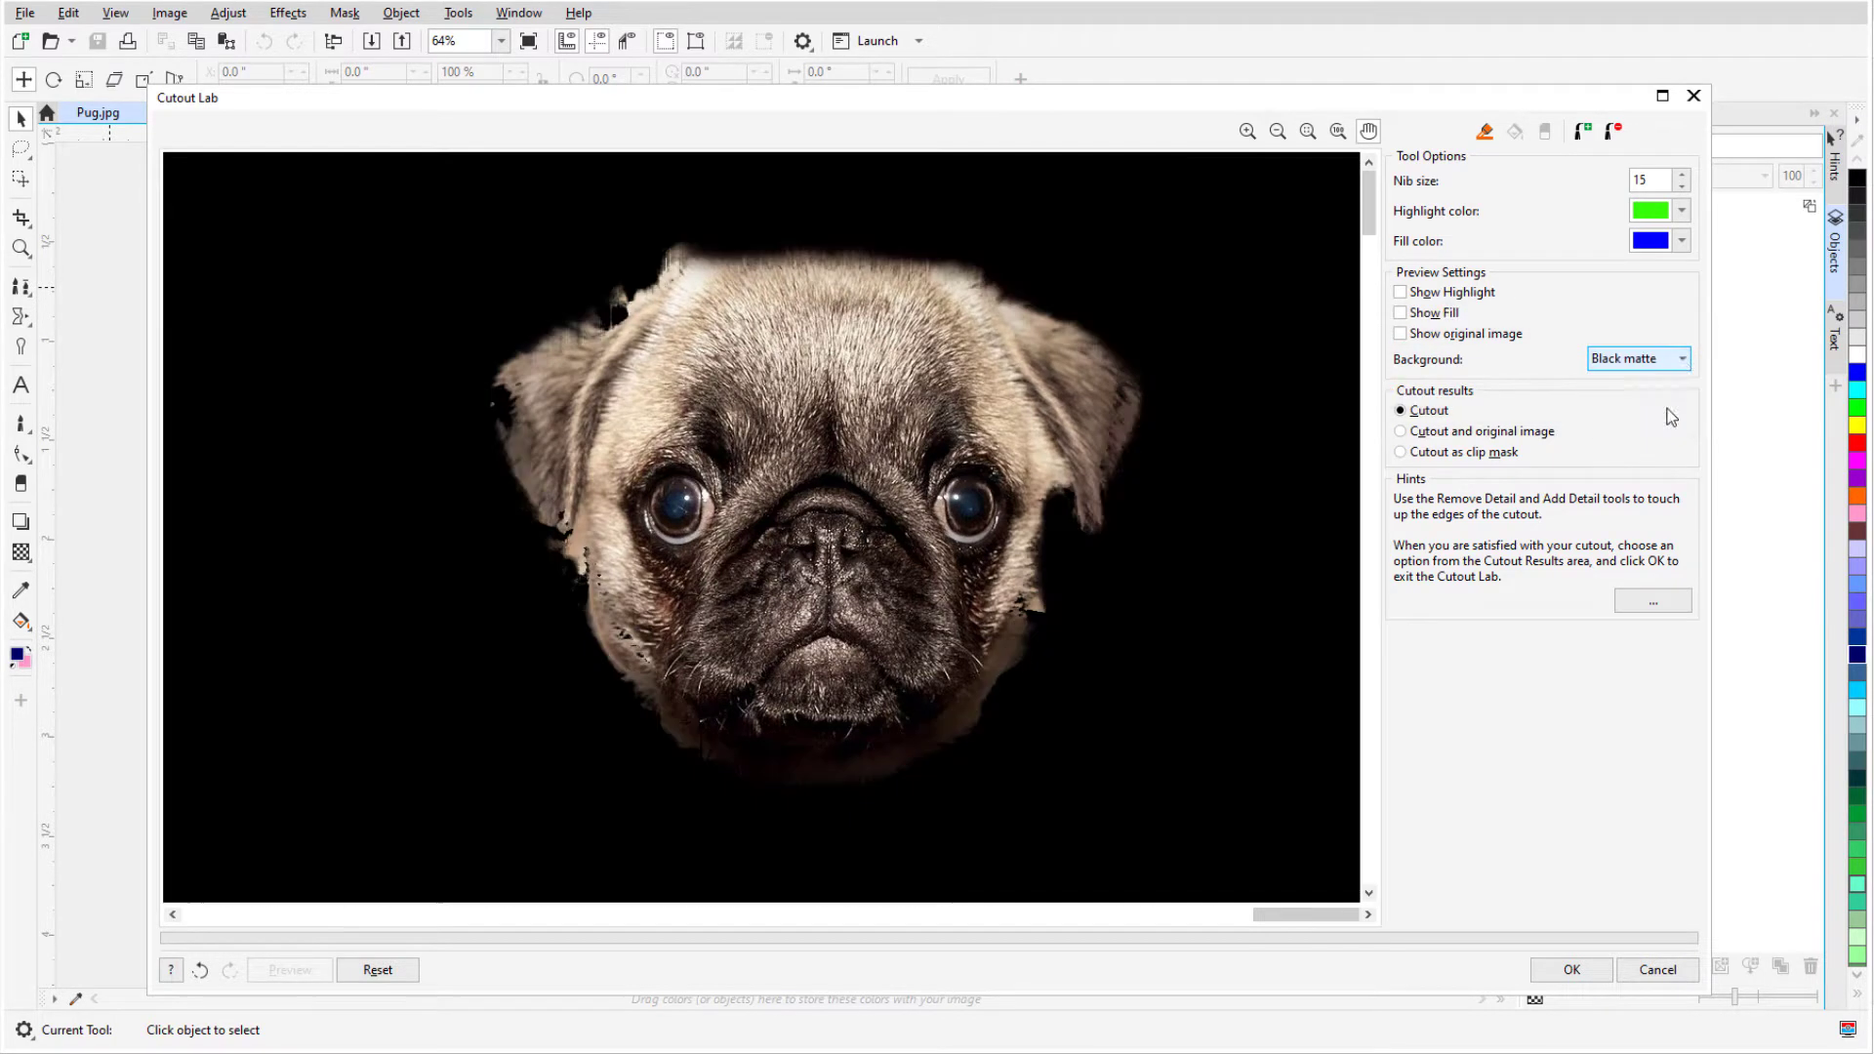
{"action": "left_click", "coordinate": [1682, 359]}
{"action": "left_click", "coordinate": [1669, 430]}
{"action": "left_click", "coordinate": [1682, 359]}
{"action": "left_click", "coordinate": [1659, 398]}
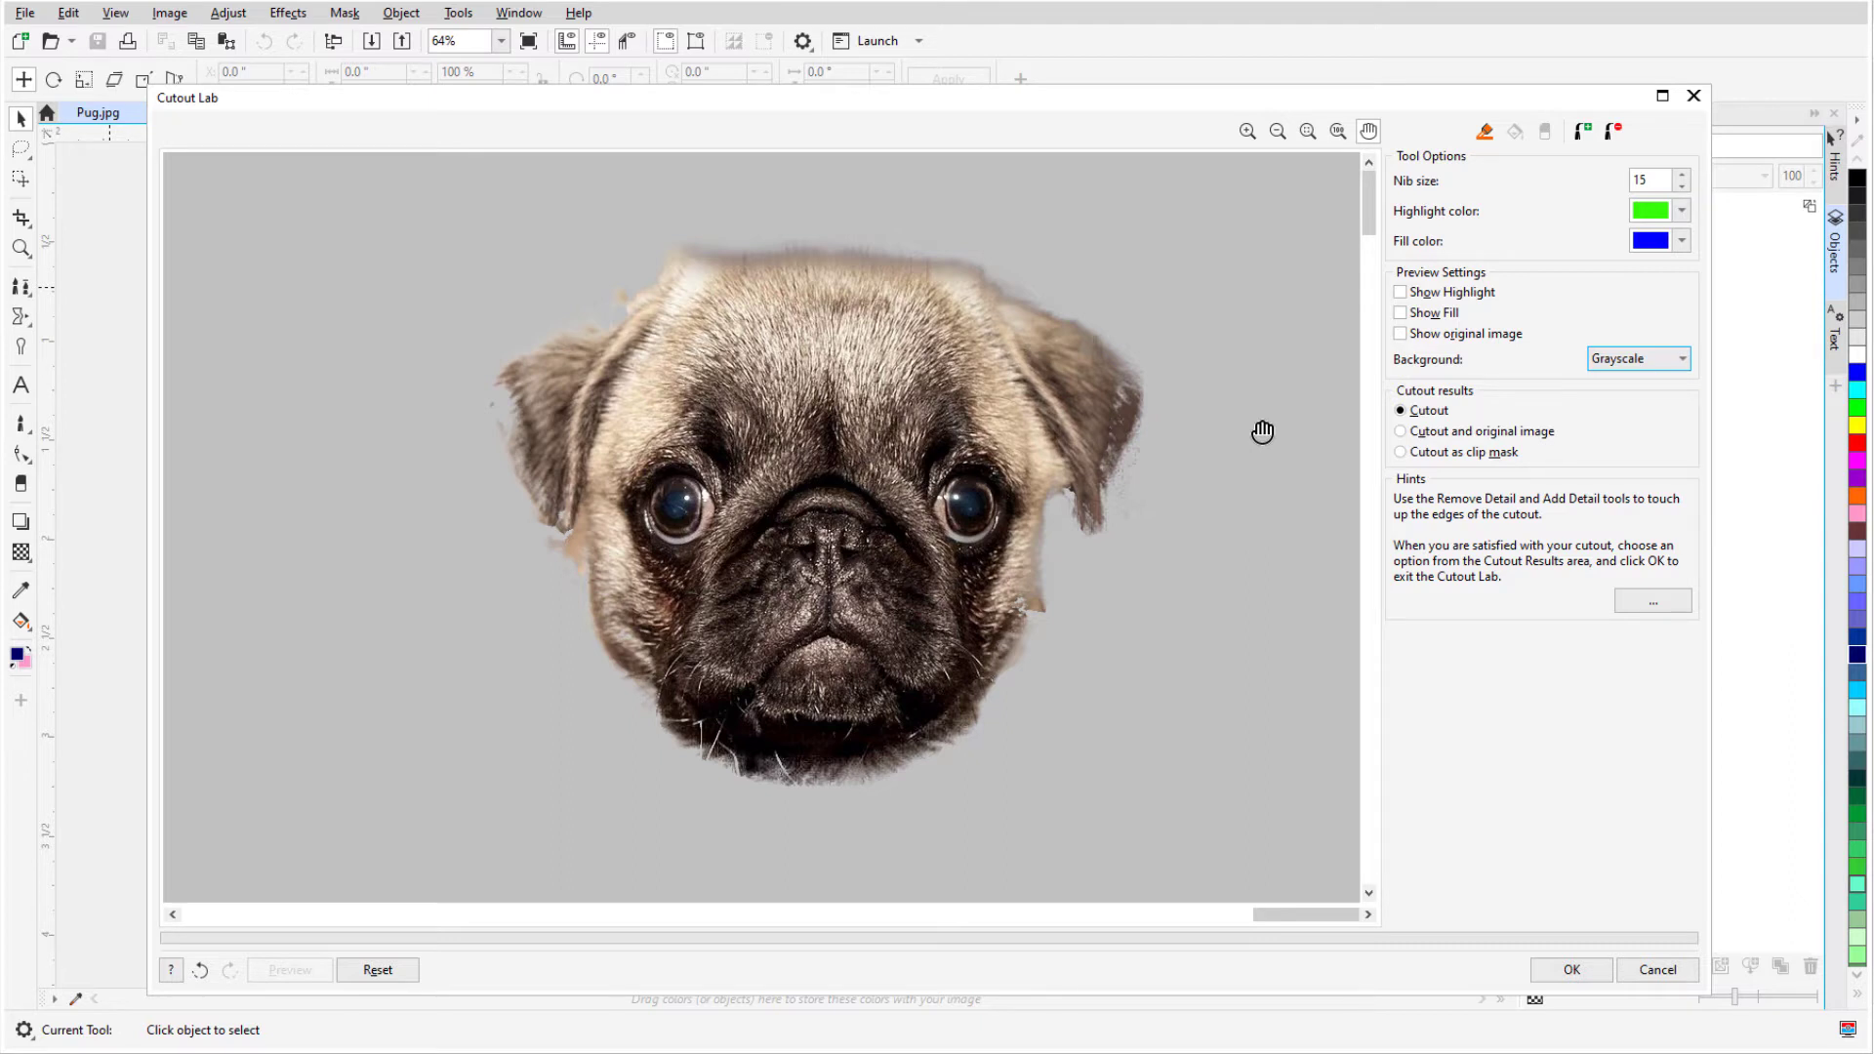
- Restore fur on the pug's left edge with Add Detail at nib 30, then trim the right cheek with Remove Detail
{"action": "left_click", "coordinate": [1581, 138]}
{"action": "left_click_drag", "start_coordinate": [1650, 181], "coordinate": [1617, 179]}
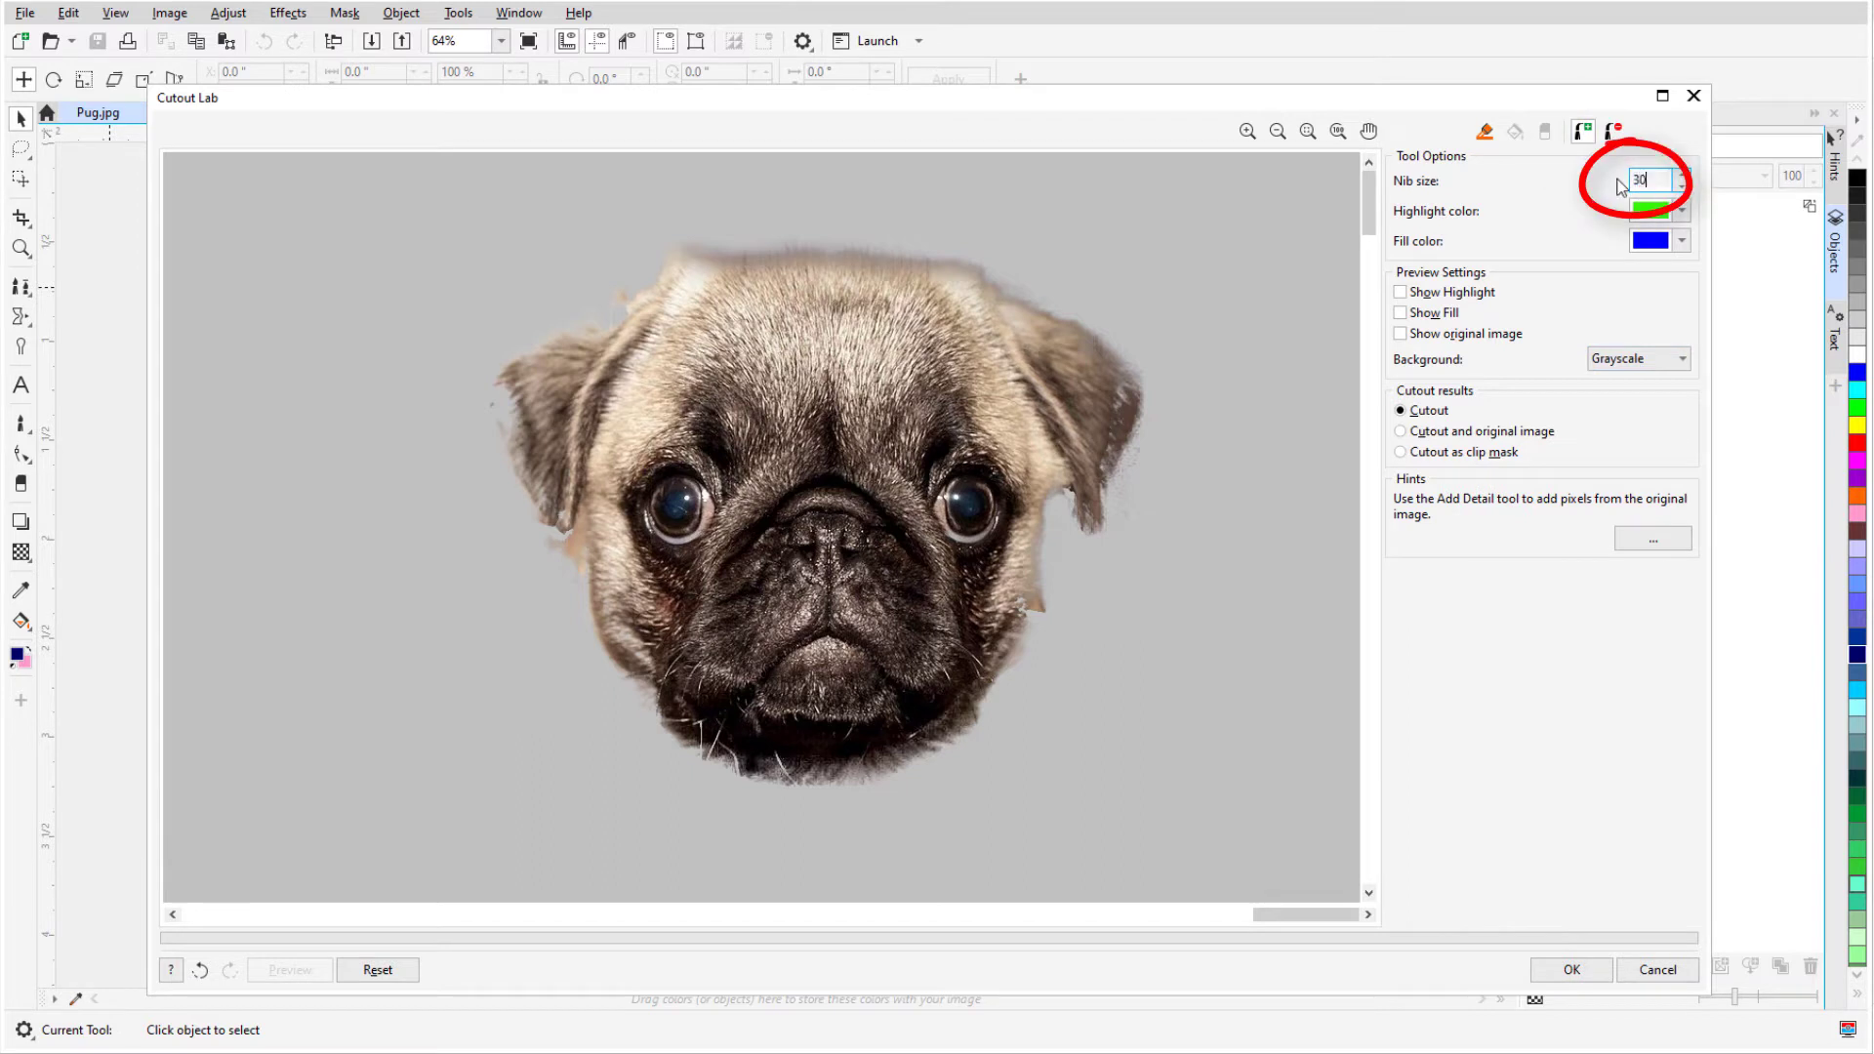
{"action": "key", "text": "Tab"}
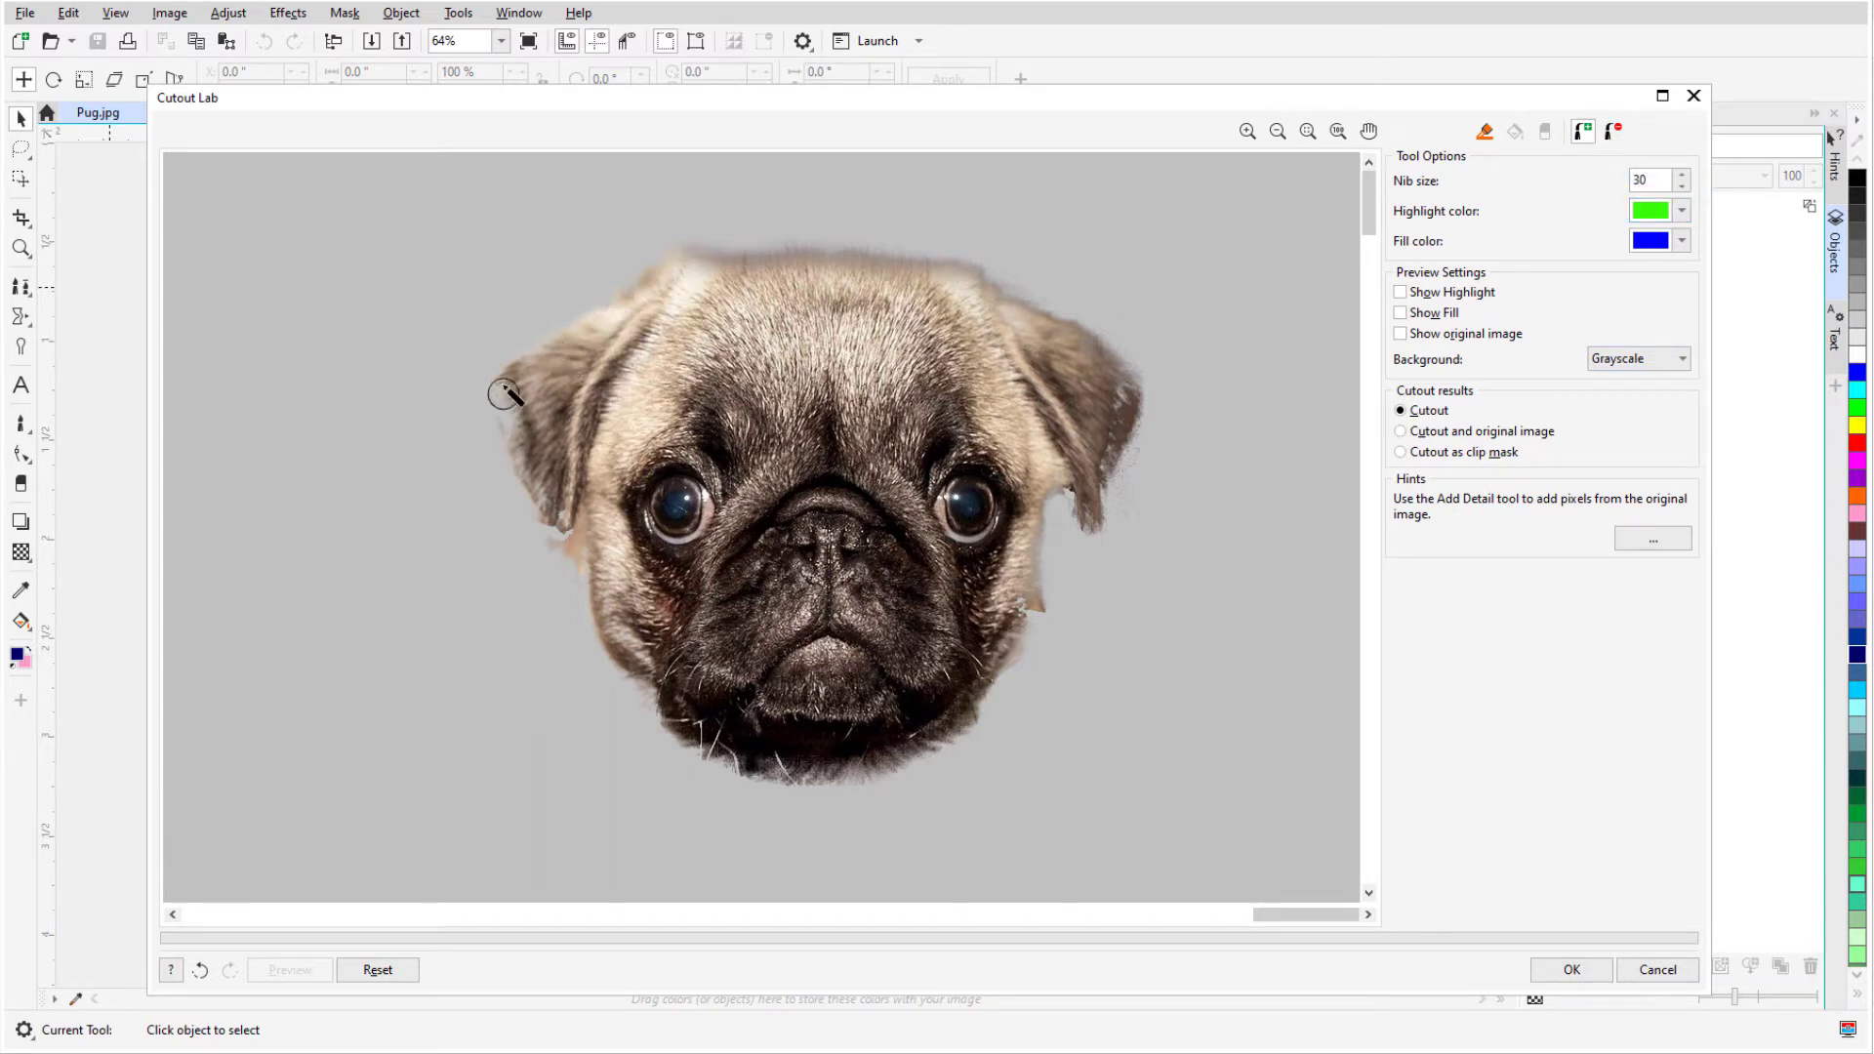
{"action": "mouse_move", "coordinate": [504, 393]}
{"action": "left_mouse_down"}
{"action": "mouse_move", "coordinate": [644, 708]}
{"action": "mouse_move", "coordinate": [830, 786]}
{"action": "mouse_move", "coordinate": [1035, 615]}
{"action": "mouse_move", "coordinate": [1098, 493]}
{"action": "mouse_move", "coordinate": [1118, 400]}
{"action": "mouse_move", "coordinate": [991, 719]}
{"action": "mouse_move", "coordinate": [778, 795]}
{"action": "mouse_move", "coordinate": [591, 559]}
{"action": "mouse_move", "coordinate": [707, 645]}
{"action": "left_mouse_up"}
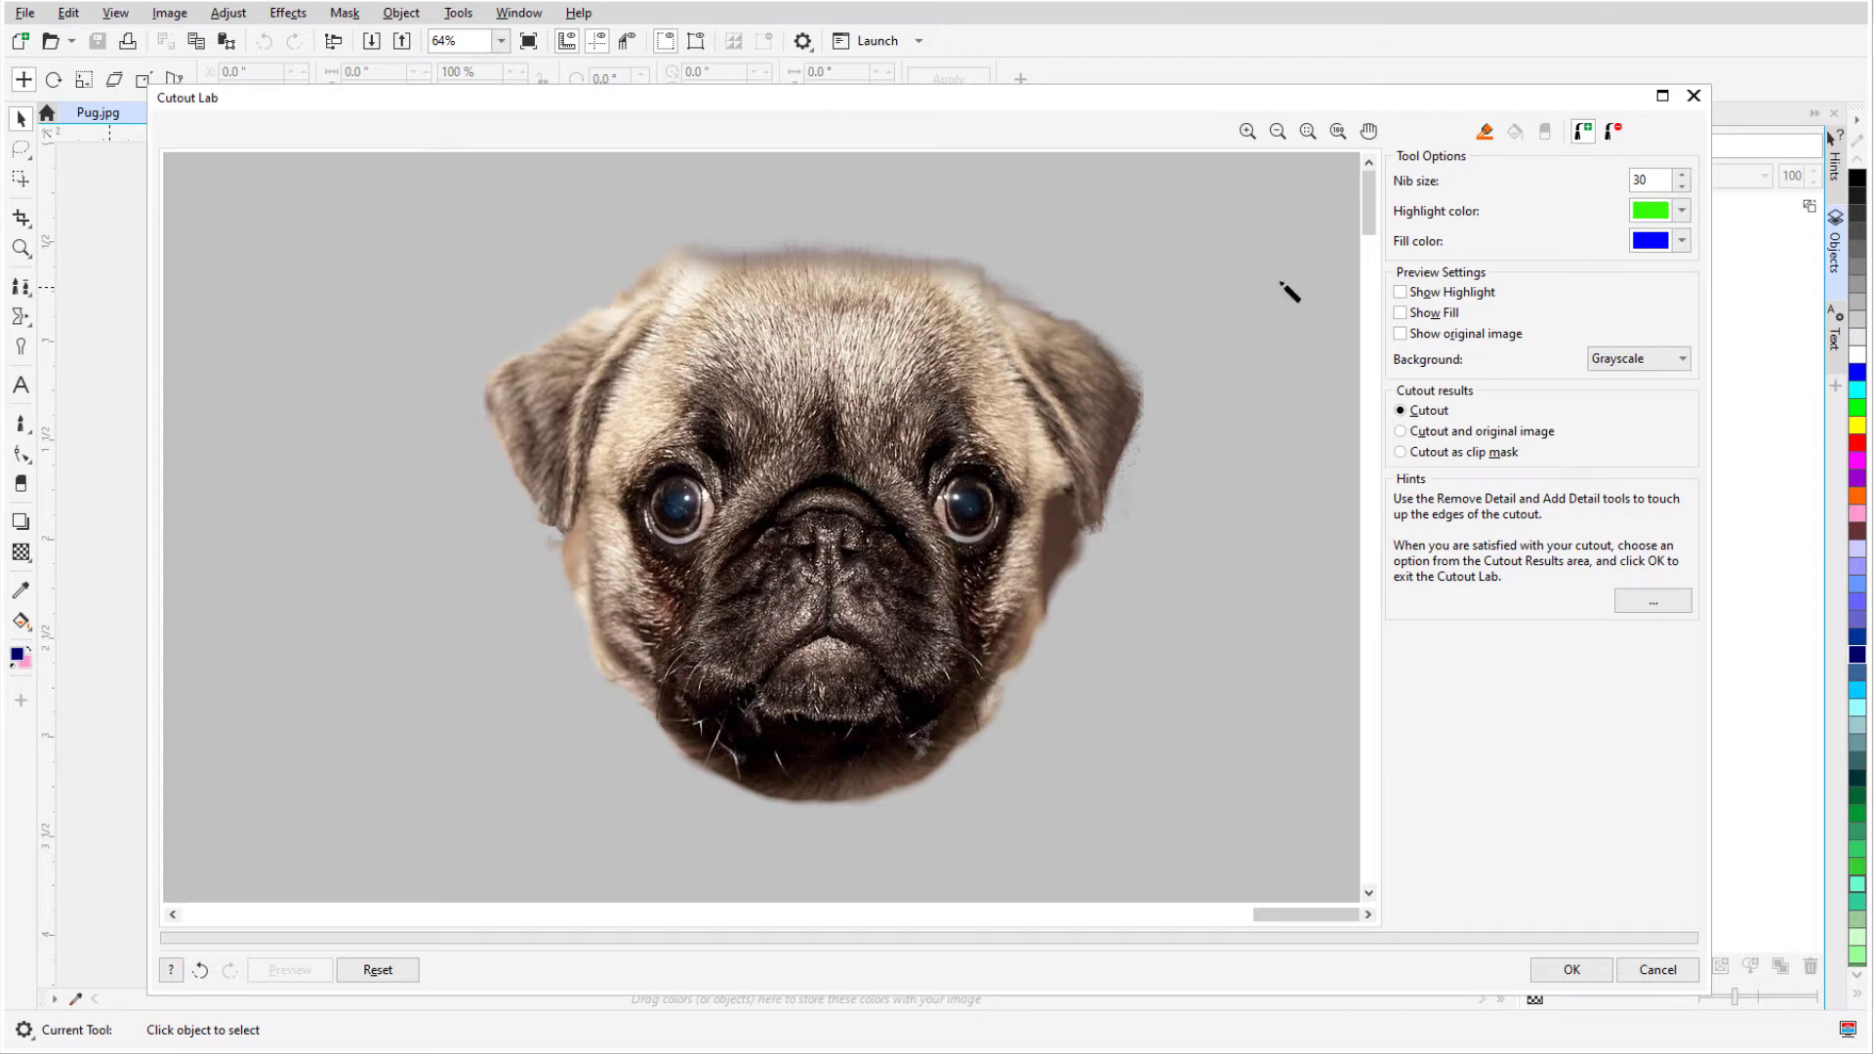
{"action": "left_click", "coordinate": [1614, 130]}
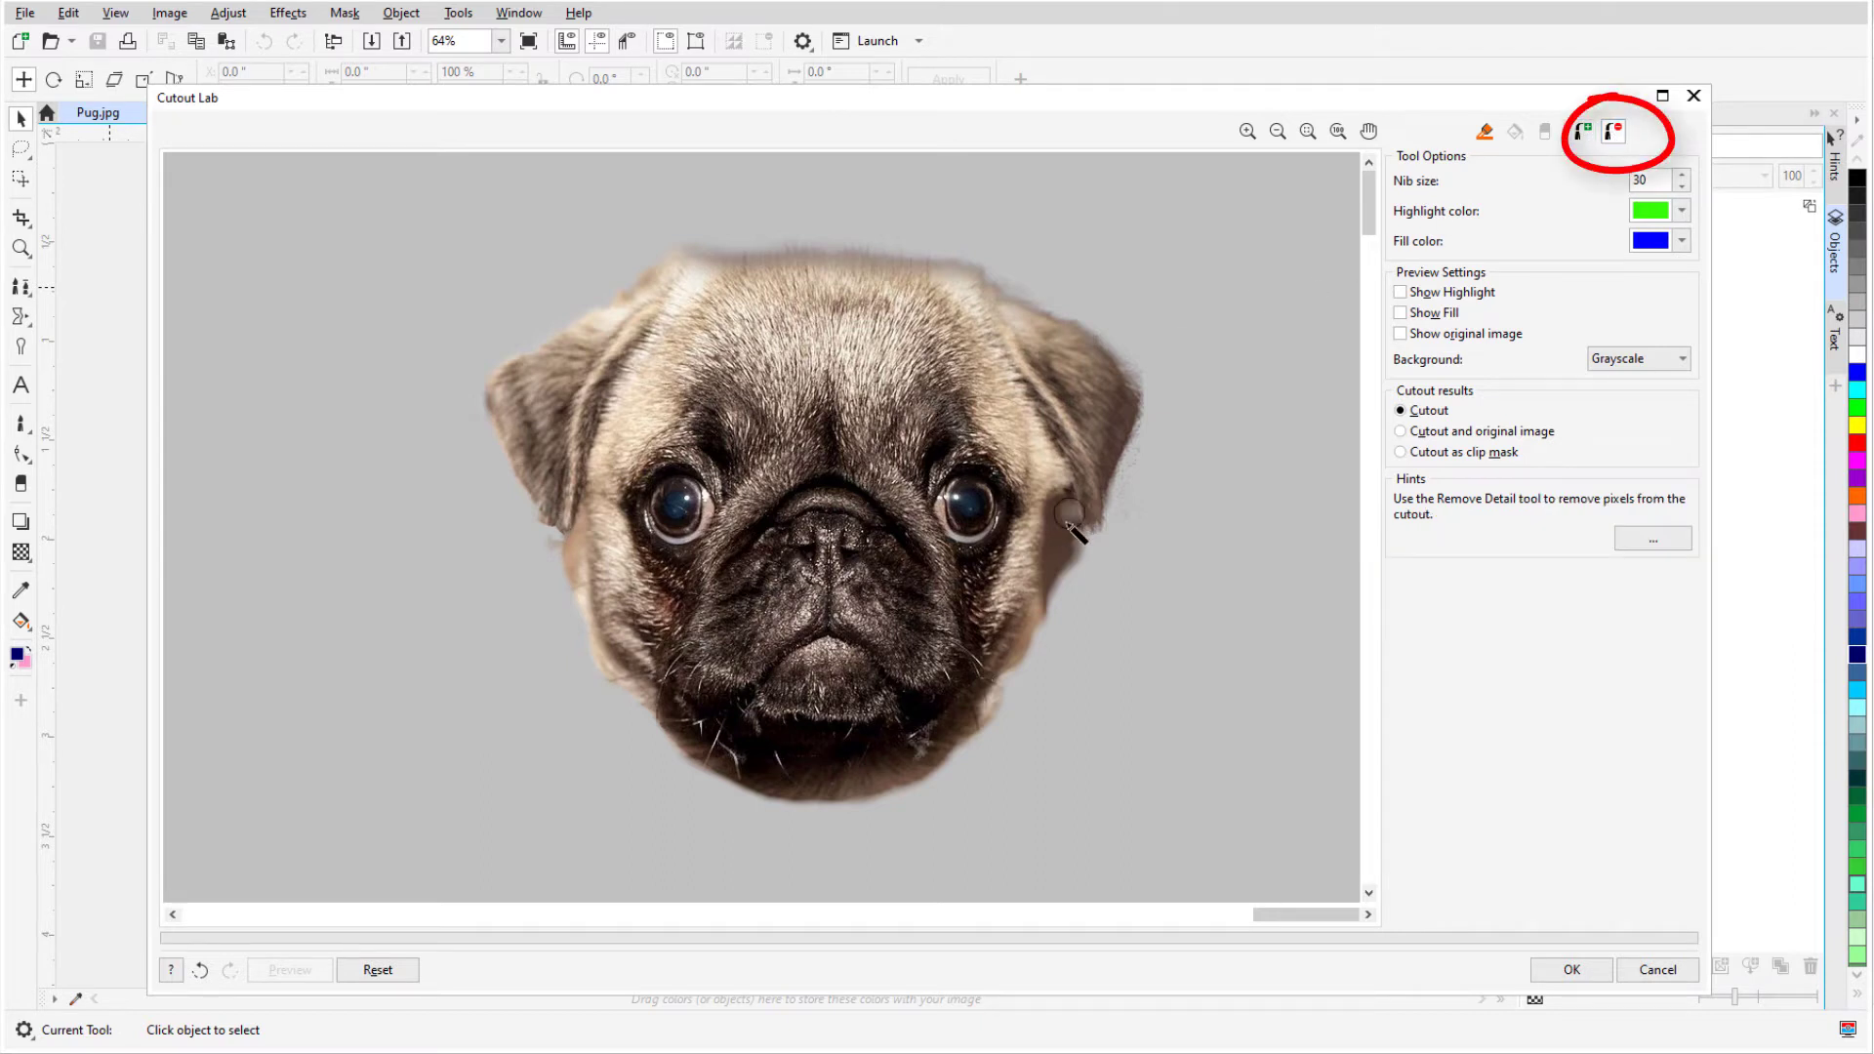
{"action": "mouse_move", "coordinate": [1072, 527]}
{"action": "left_mouse_down"}
{"action": "mouse_move", "coordinate": [1058, 627]}
{"action": "mouse_move", "coordinate": [1020, 702]}
{"action": "left_mouse_up"}
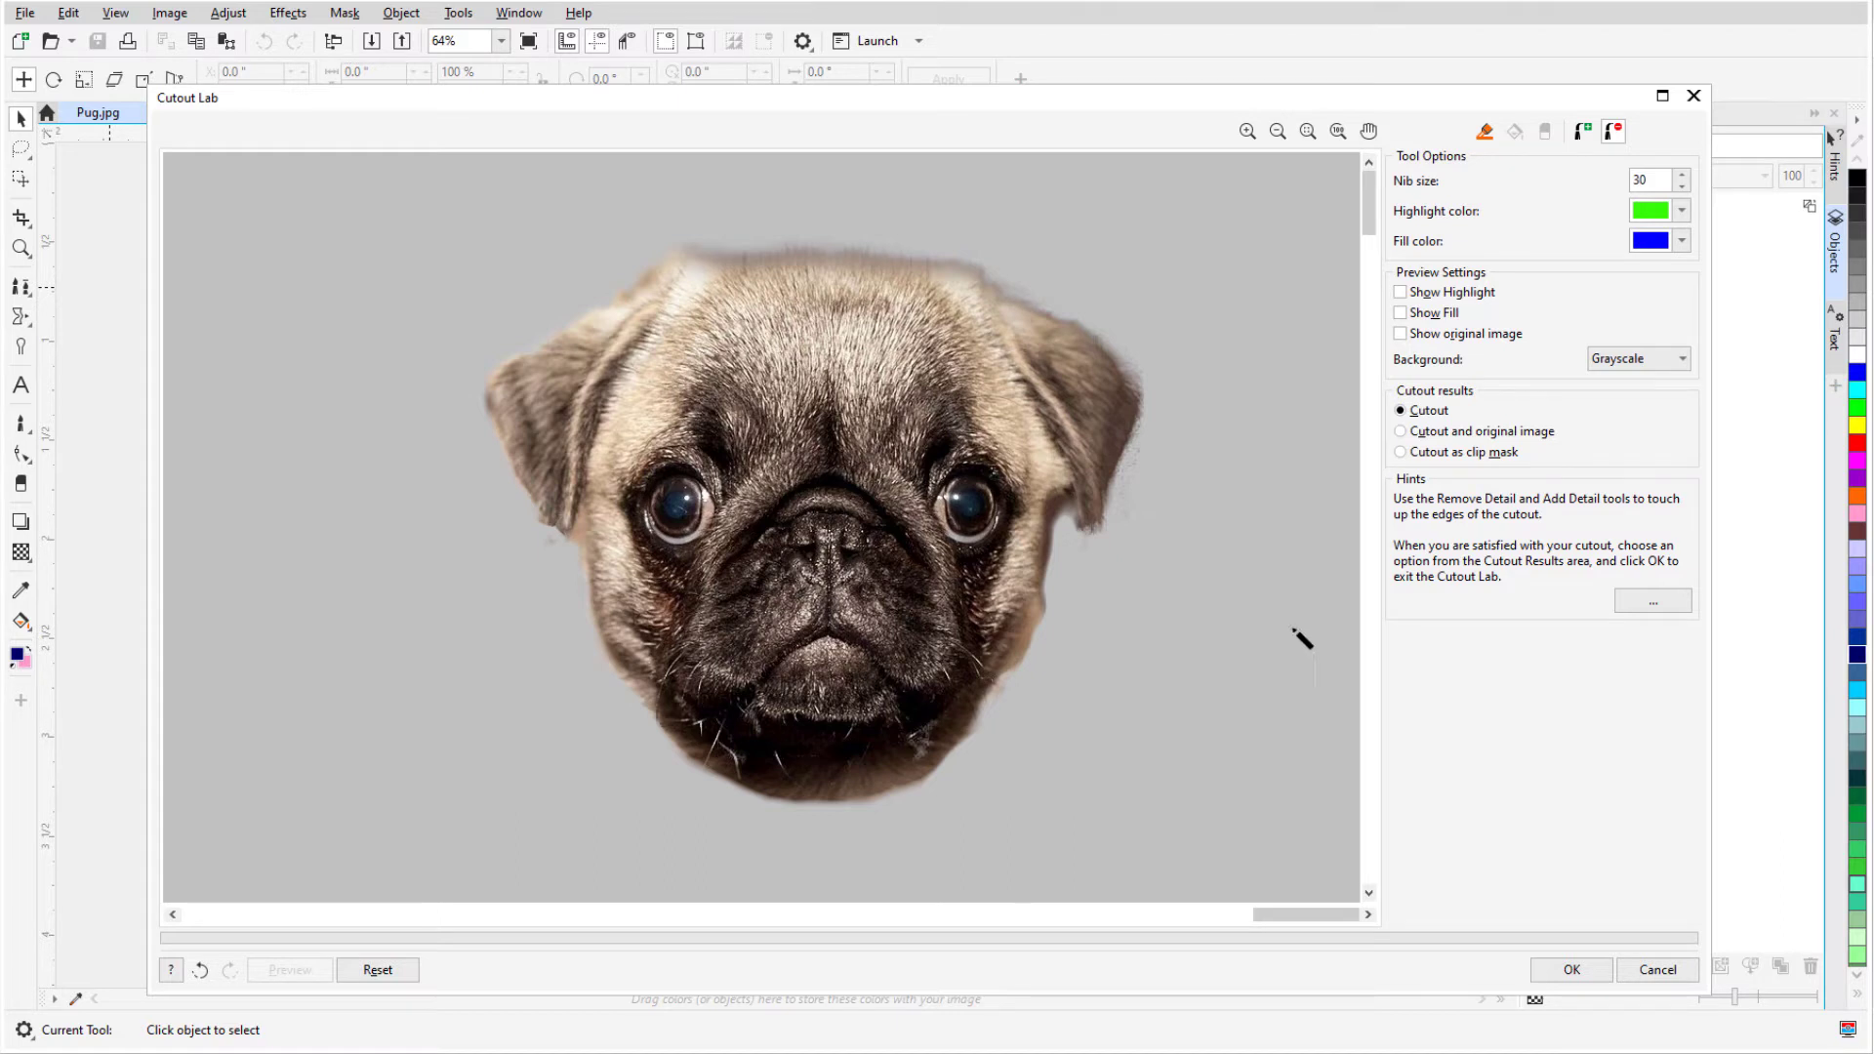
- Choose 'Cutout and original image' as the cutout result and apply it
{"action": "left_click", "coordinate": [1402, 453]}
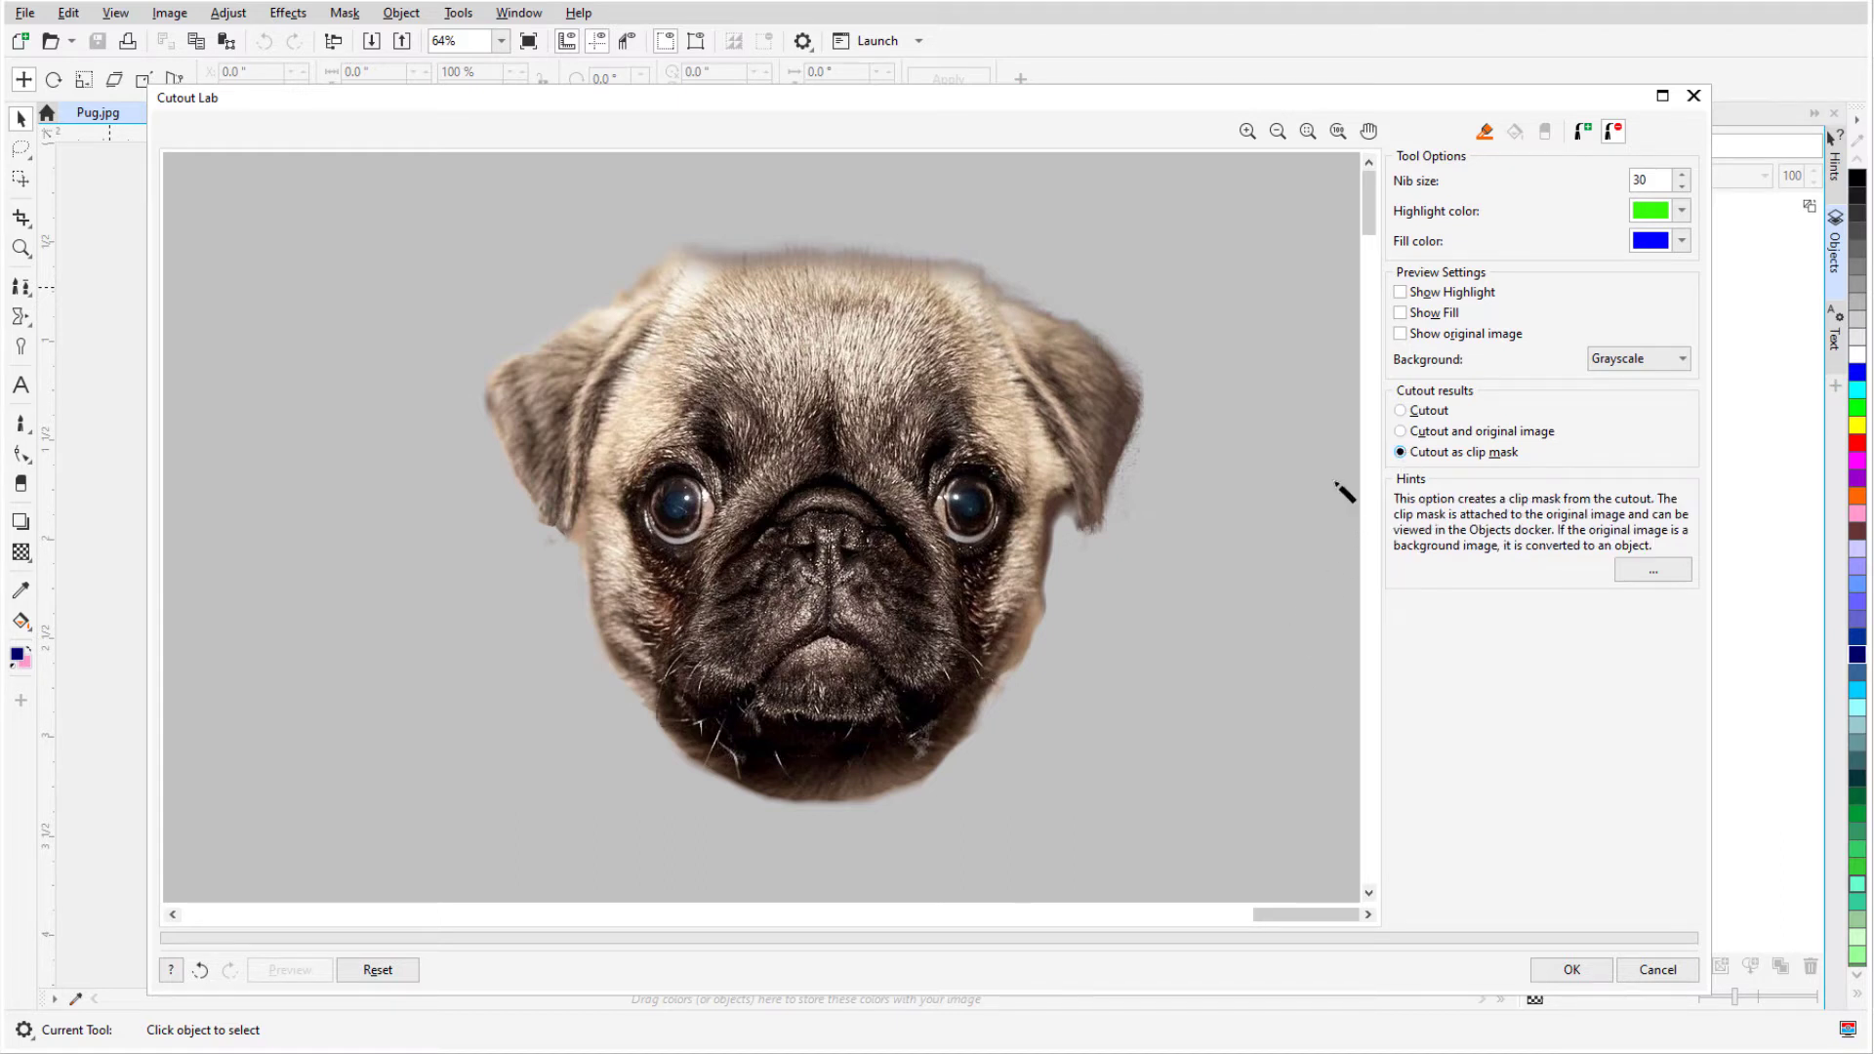
{"action": "left_click", "coordinate": [1401, 433]}
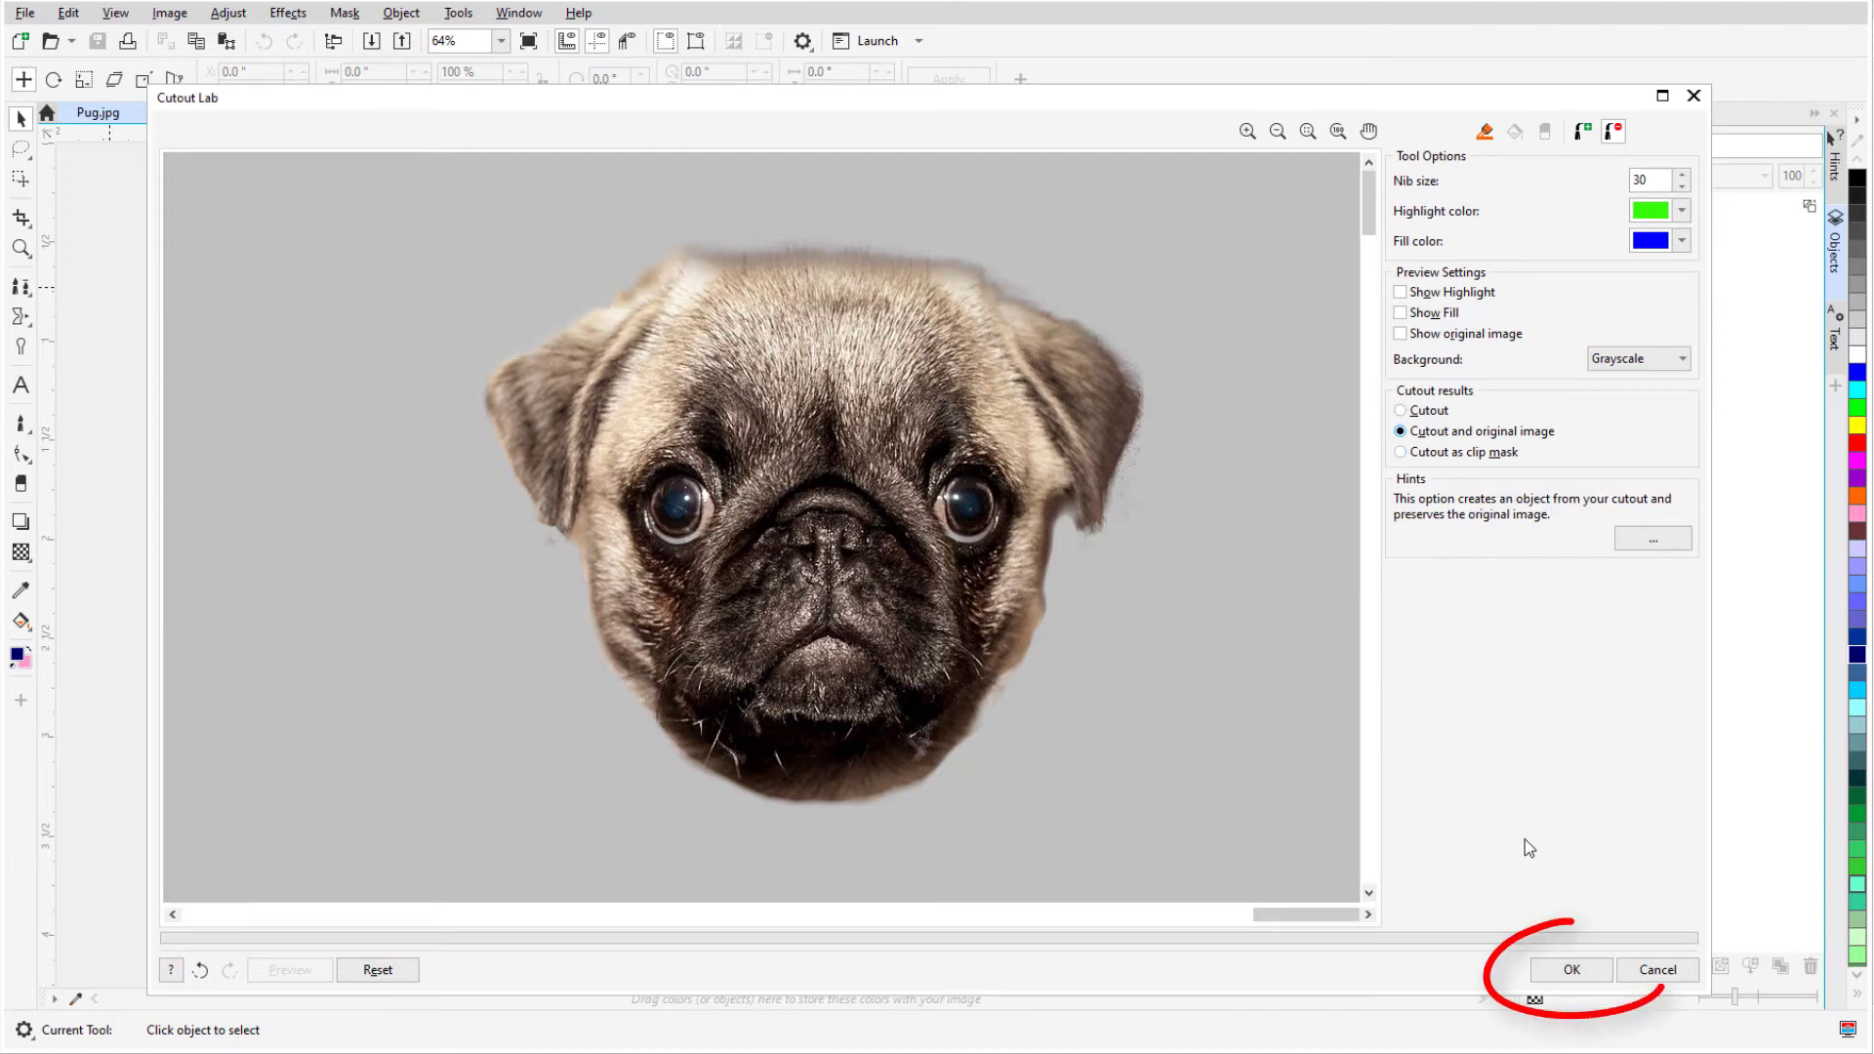
{"action": "left_click", "coordinate": [1570, 969]}
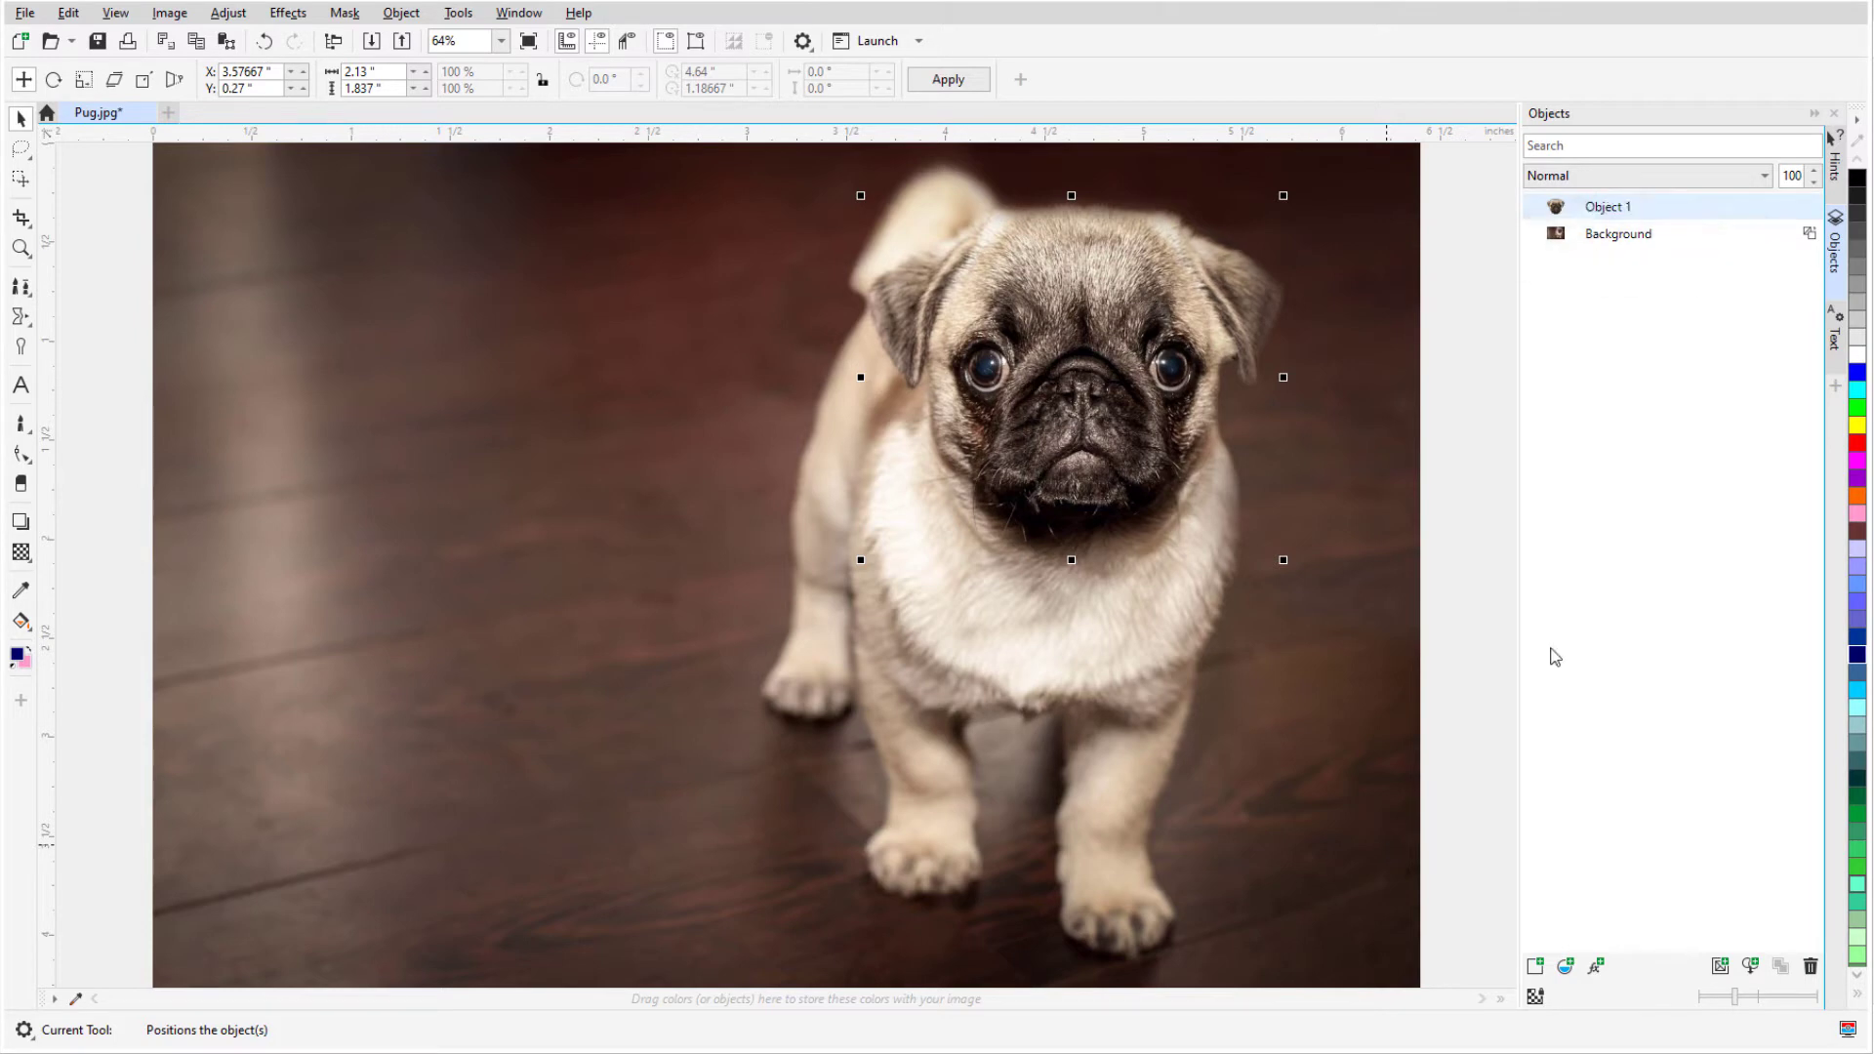
- Hide the original pug photo and import the Skyline photo centred on the canvas
{"action": "left_click", "coordinate": [1777, 236]}
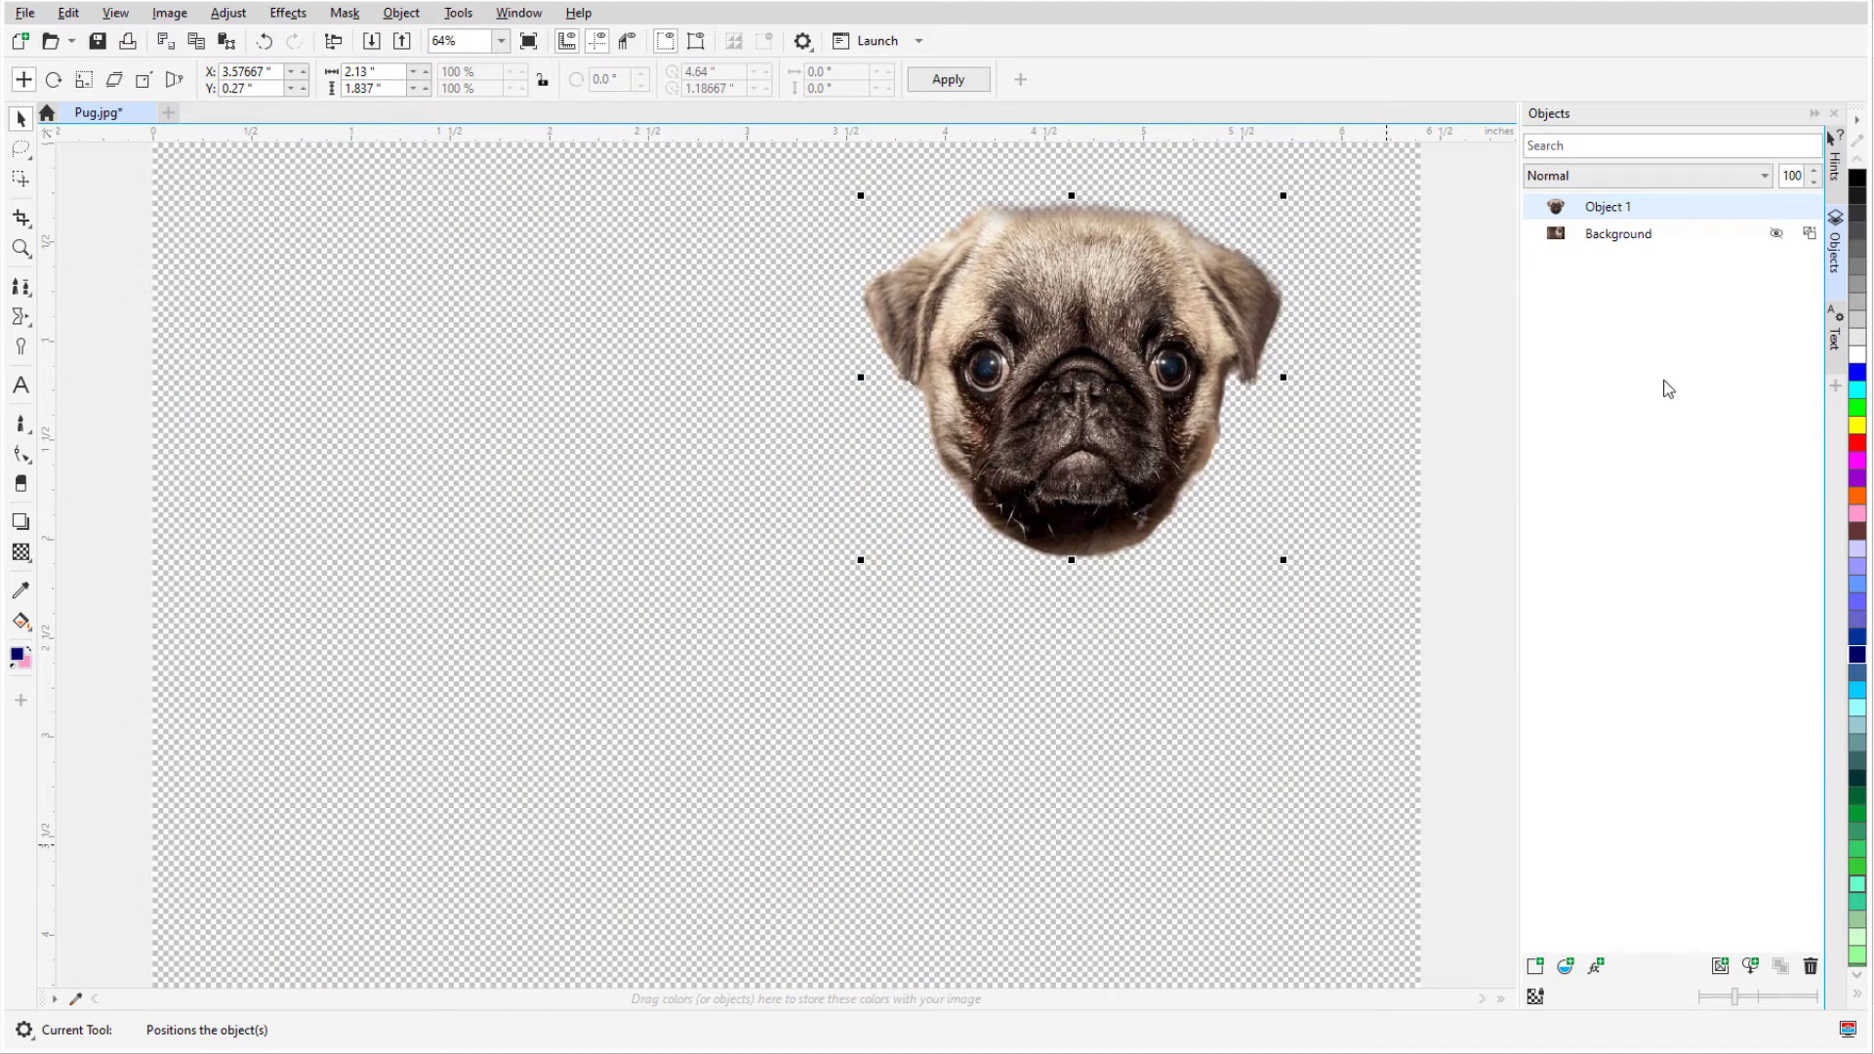
{"action": "left_click", "coordinate": [25, 13]}
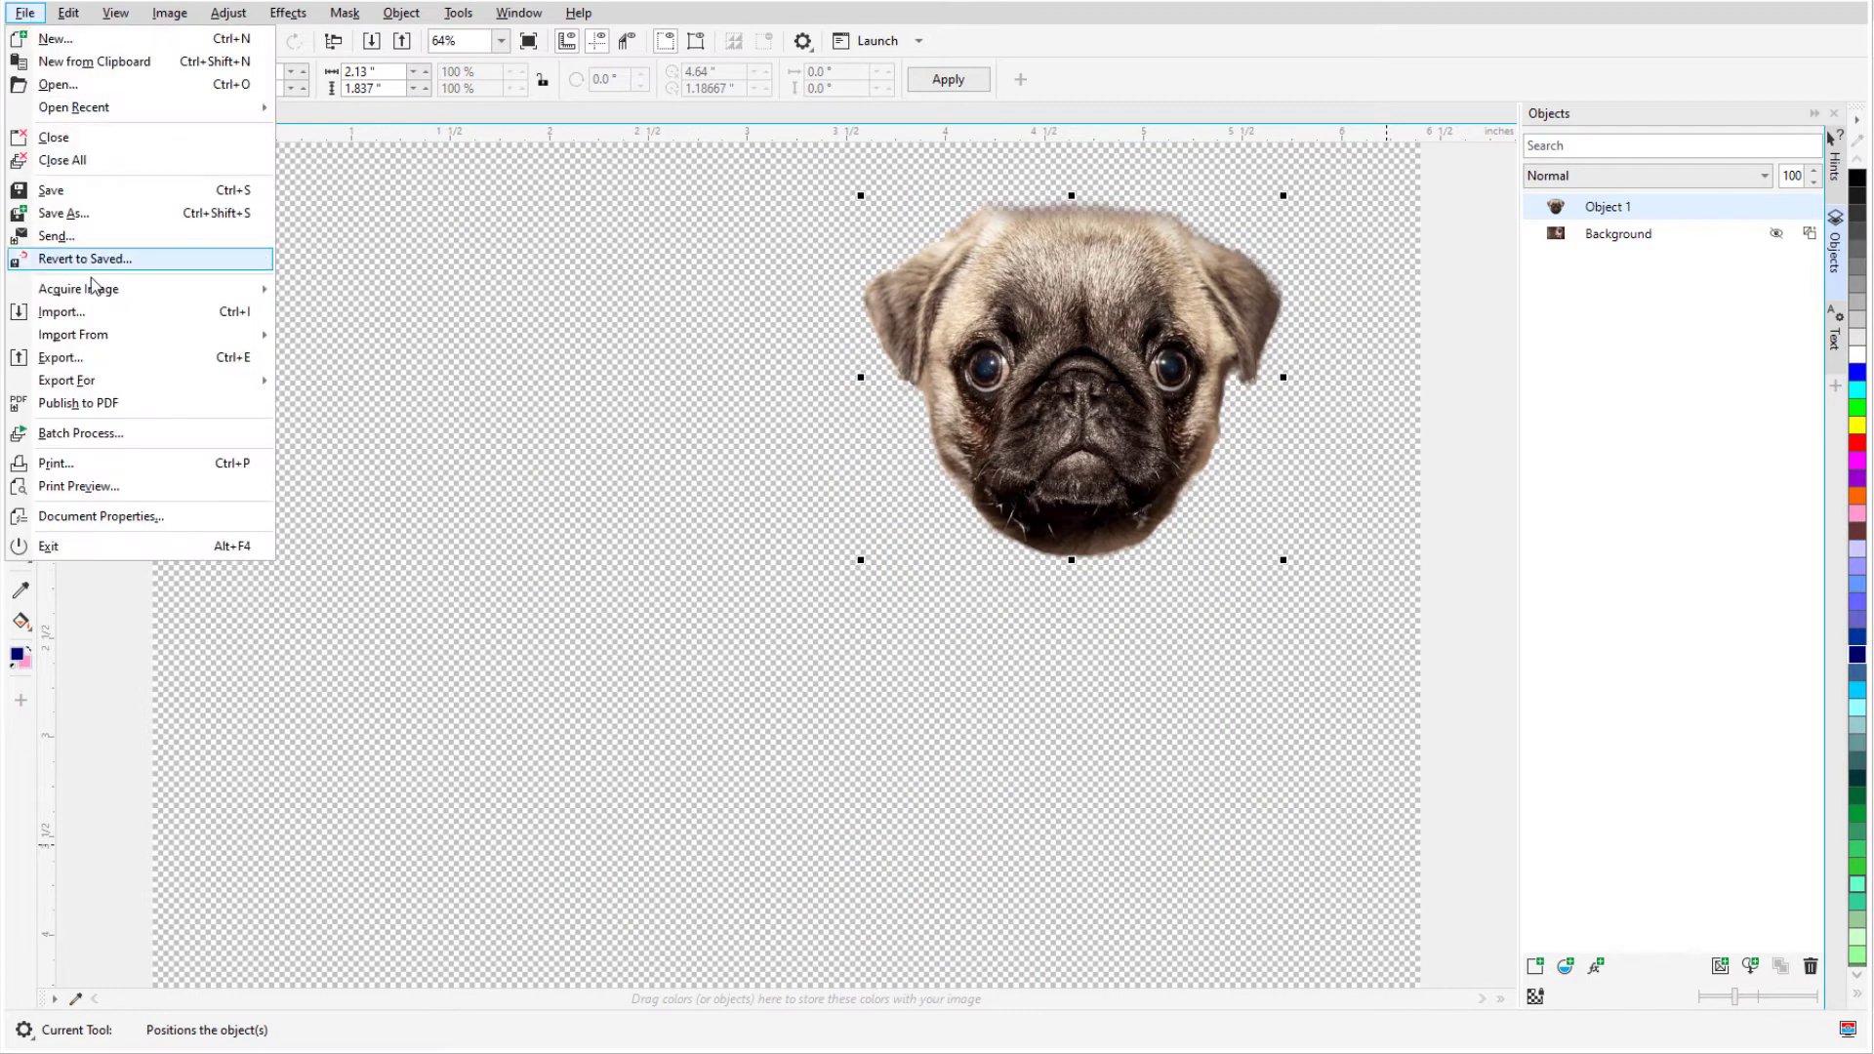
{"action": "left_click", "coordinate": [59, 305]}
{"action": "left_click", "coordinate": [1425, 776]}
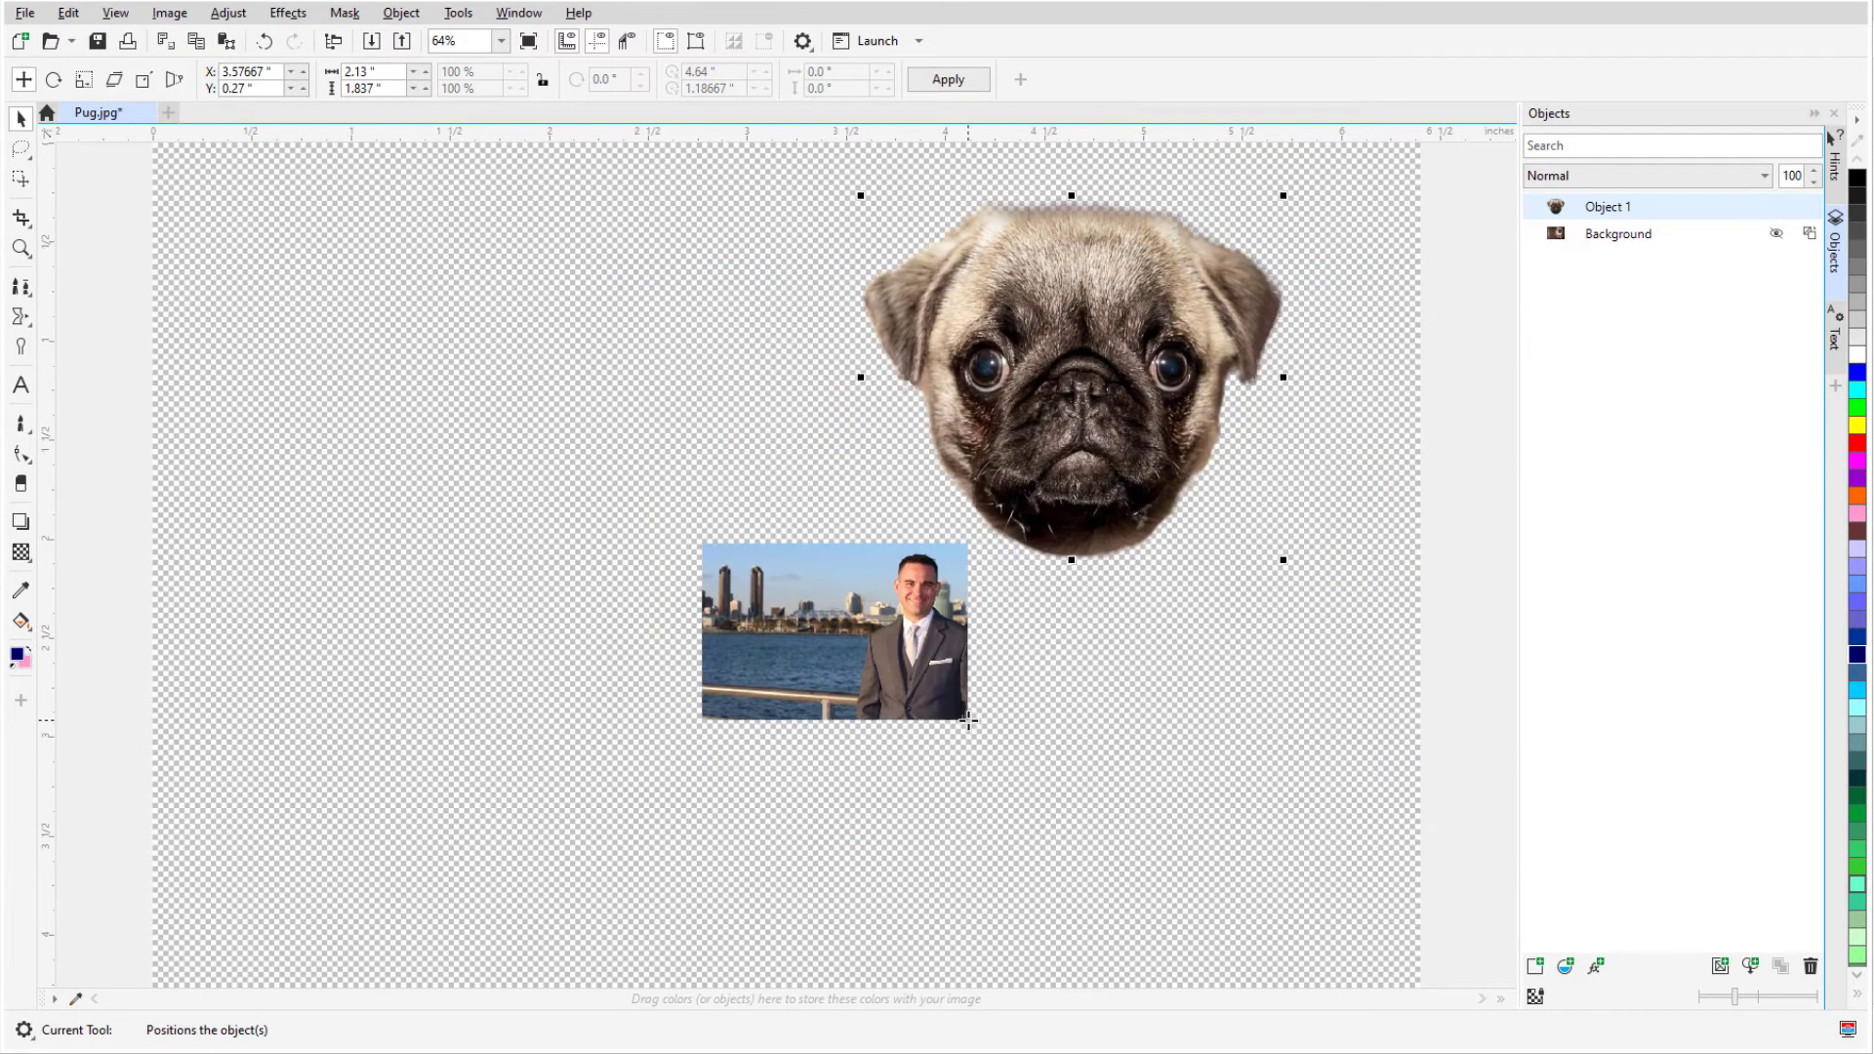
{"action": "key", "text": "Return"}
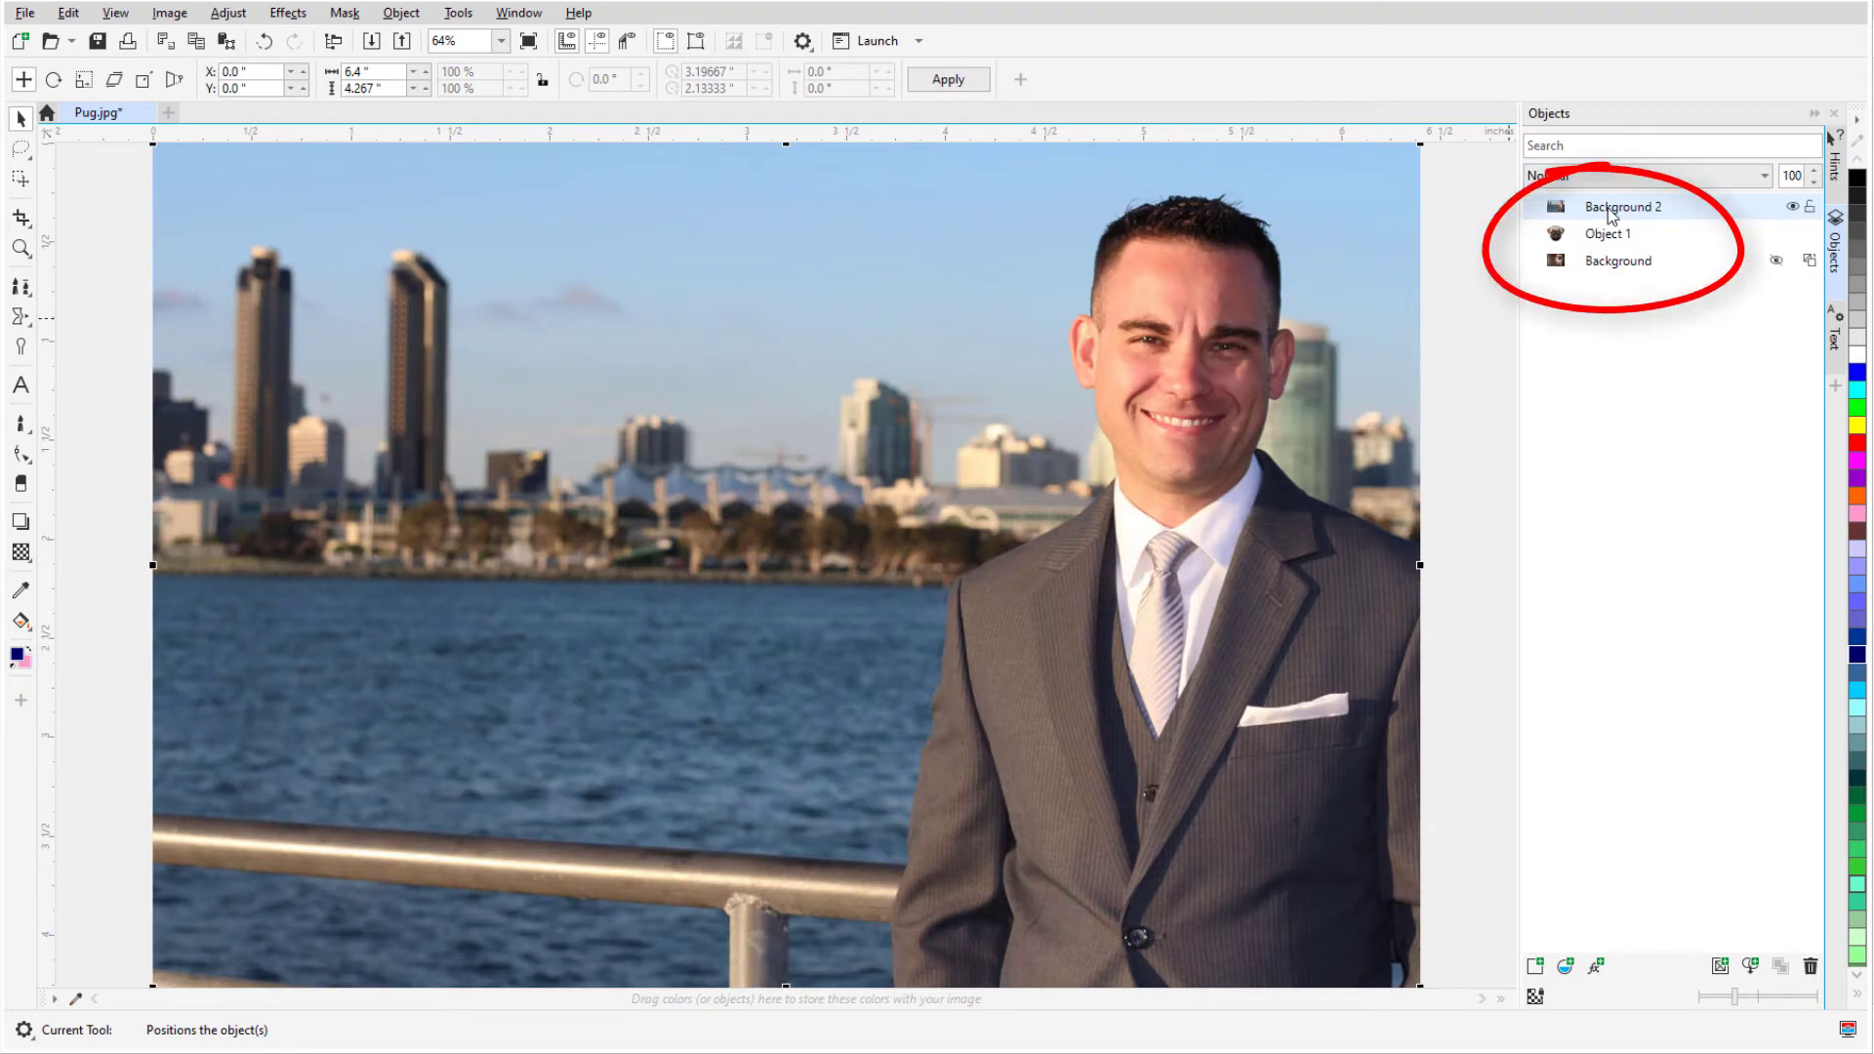
- Place the Skyline photo beneath the pug face, then move and shrink the face onto the man's head
{"action": "left_click_drag", "start_coordinate": [1611, 209], "coordinate": [1605, 250]}
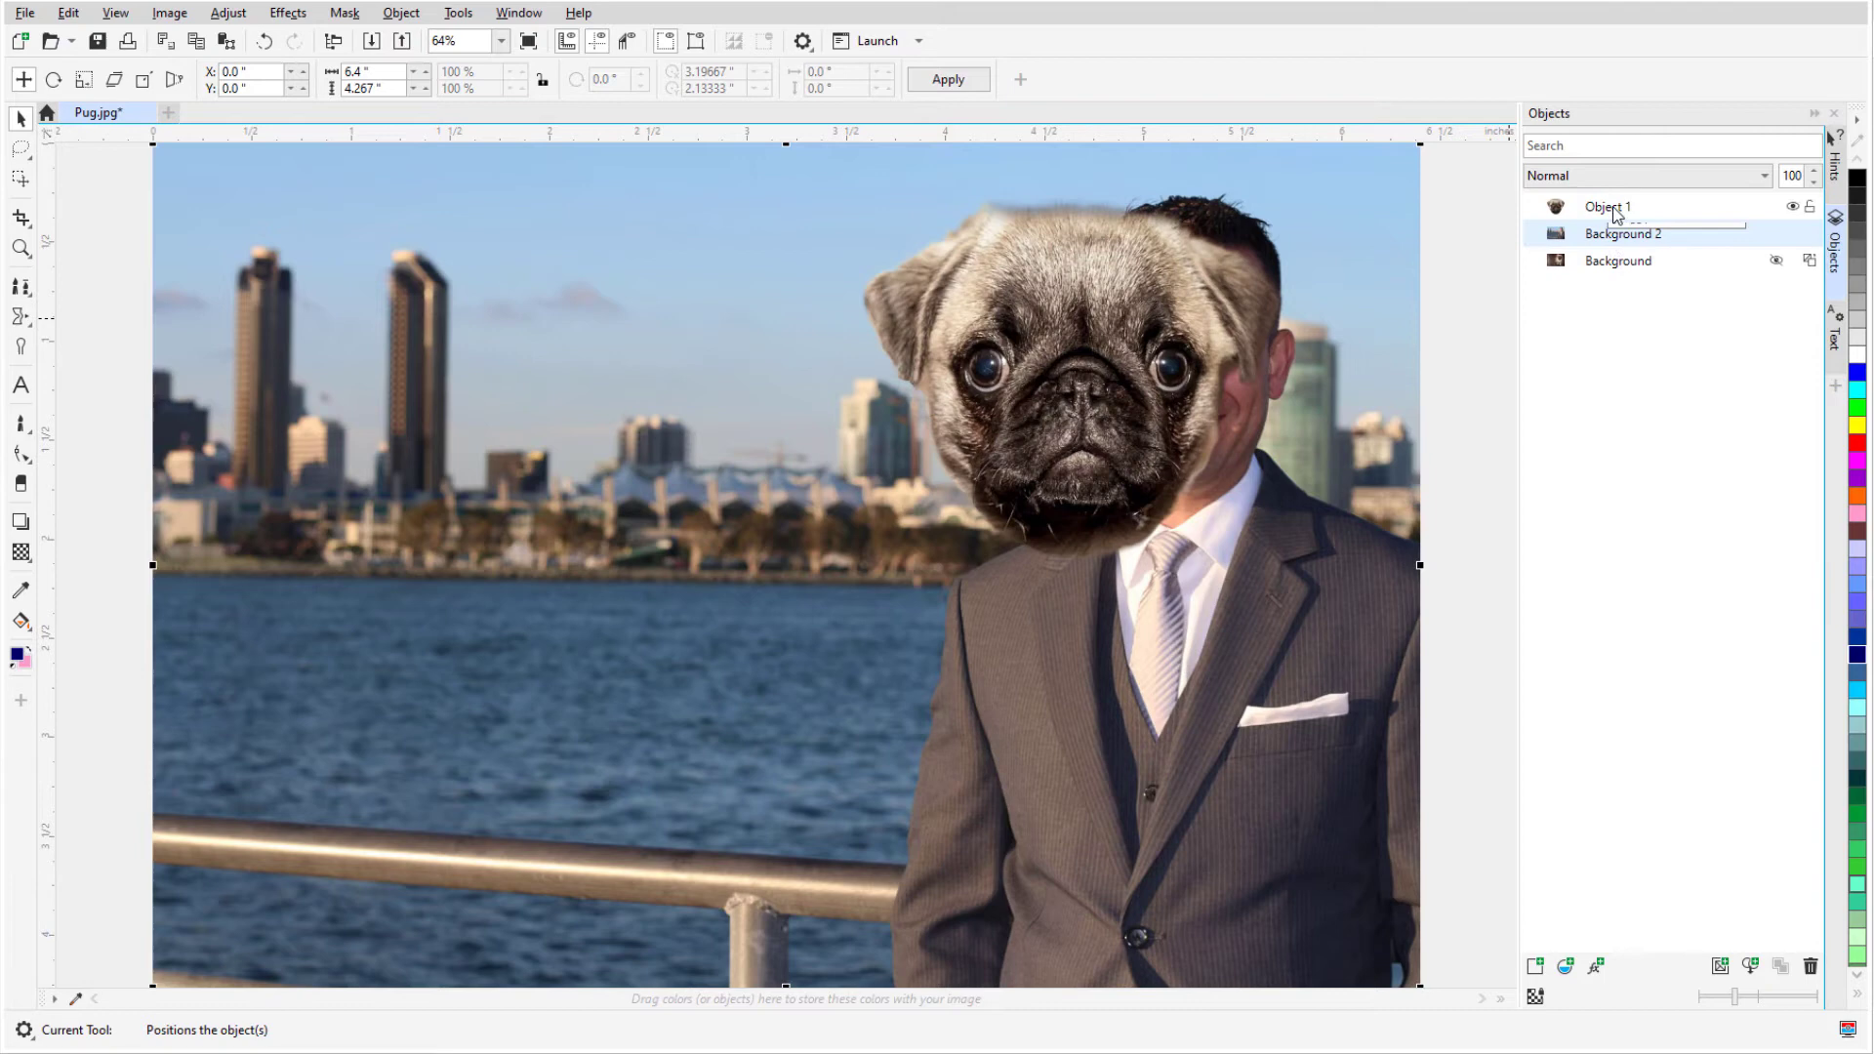
{"action": "left_click", "coordinate": [1616, 211]}
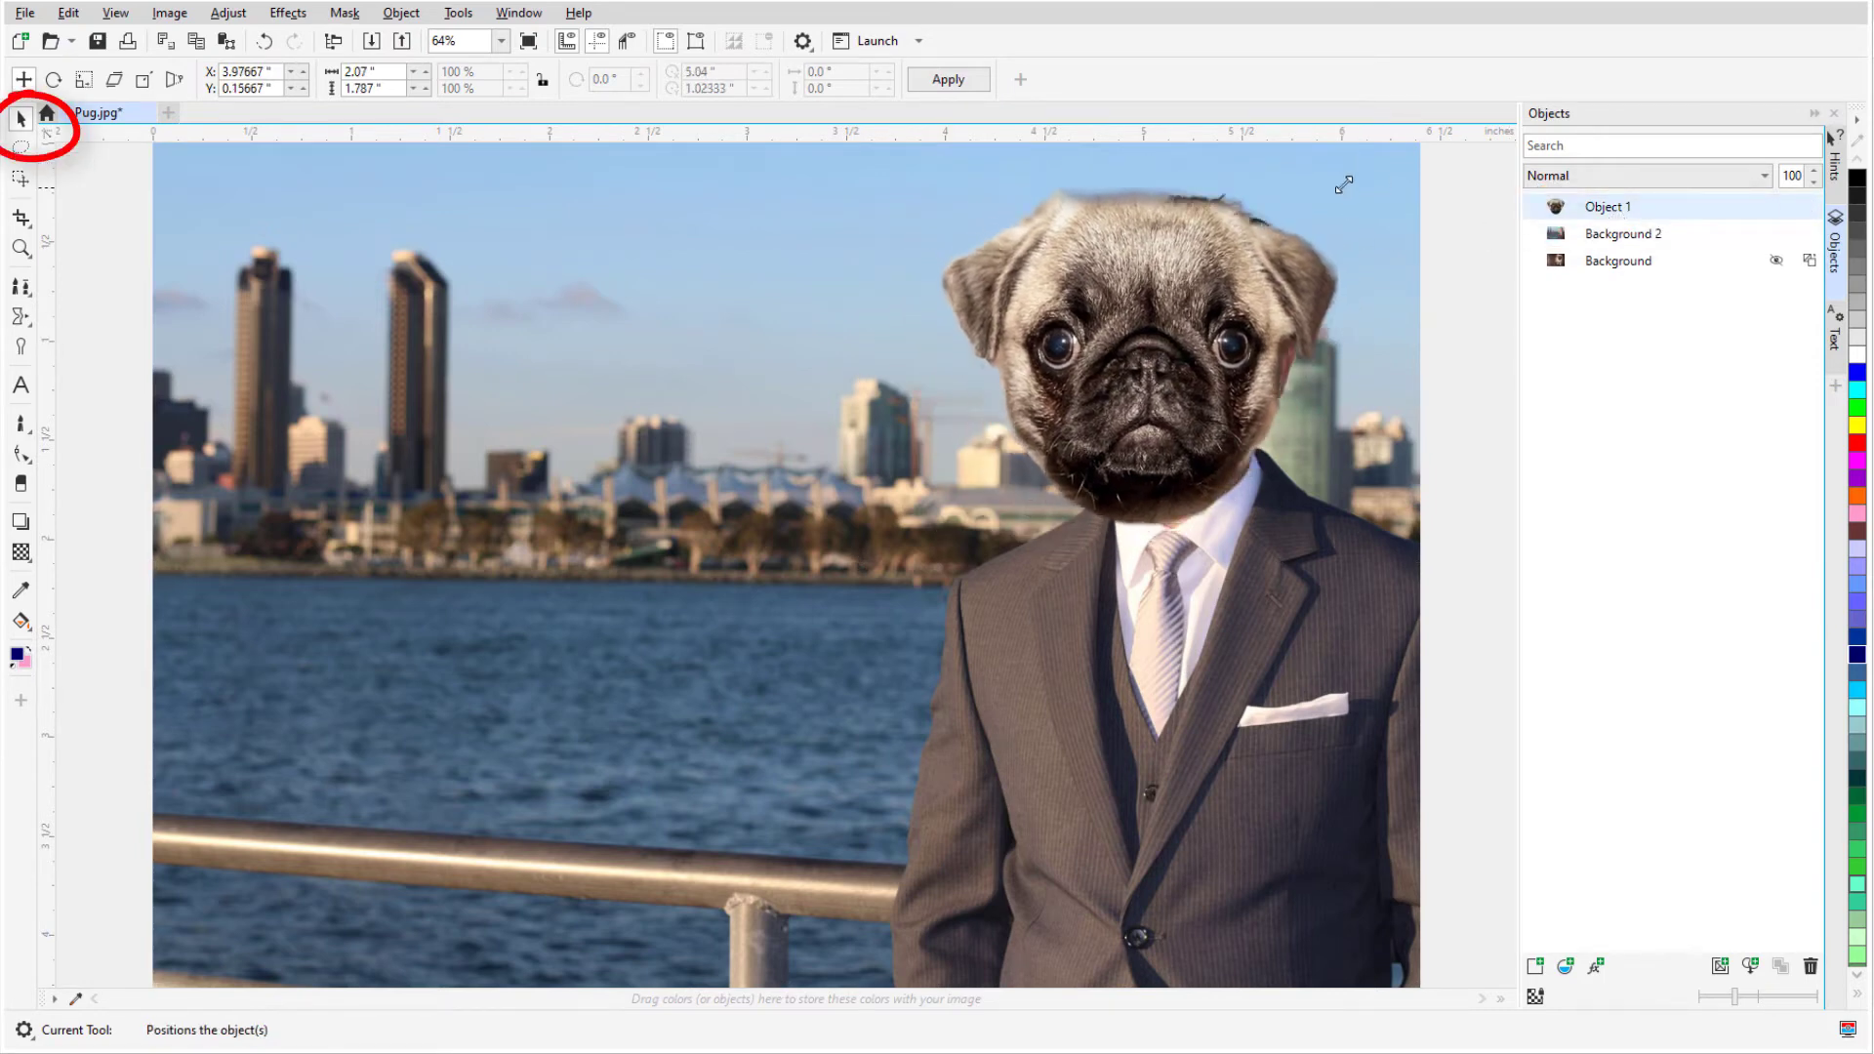
{"action": "left_click_drag", "start_coordinate": [1344, 184], "coordinate": [1394, 182]}
{"action": "left_click", "coordinate": [1176, 181]}
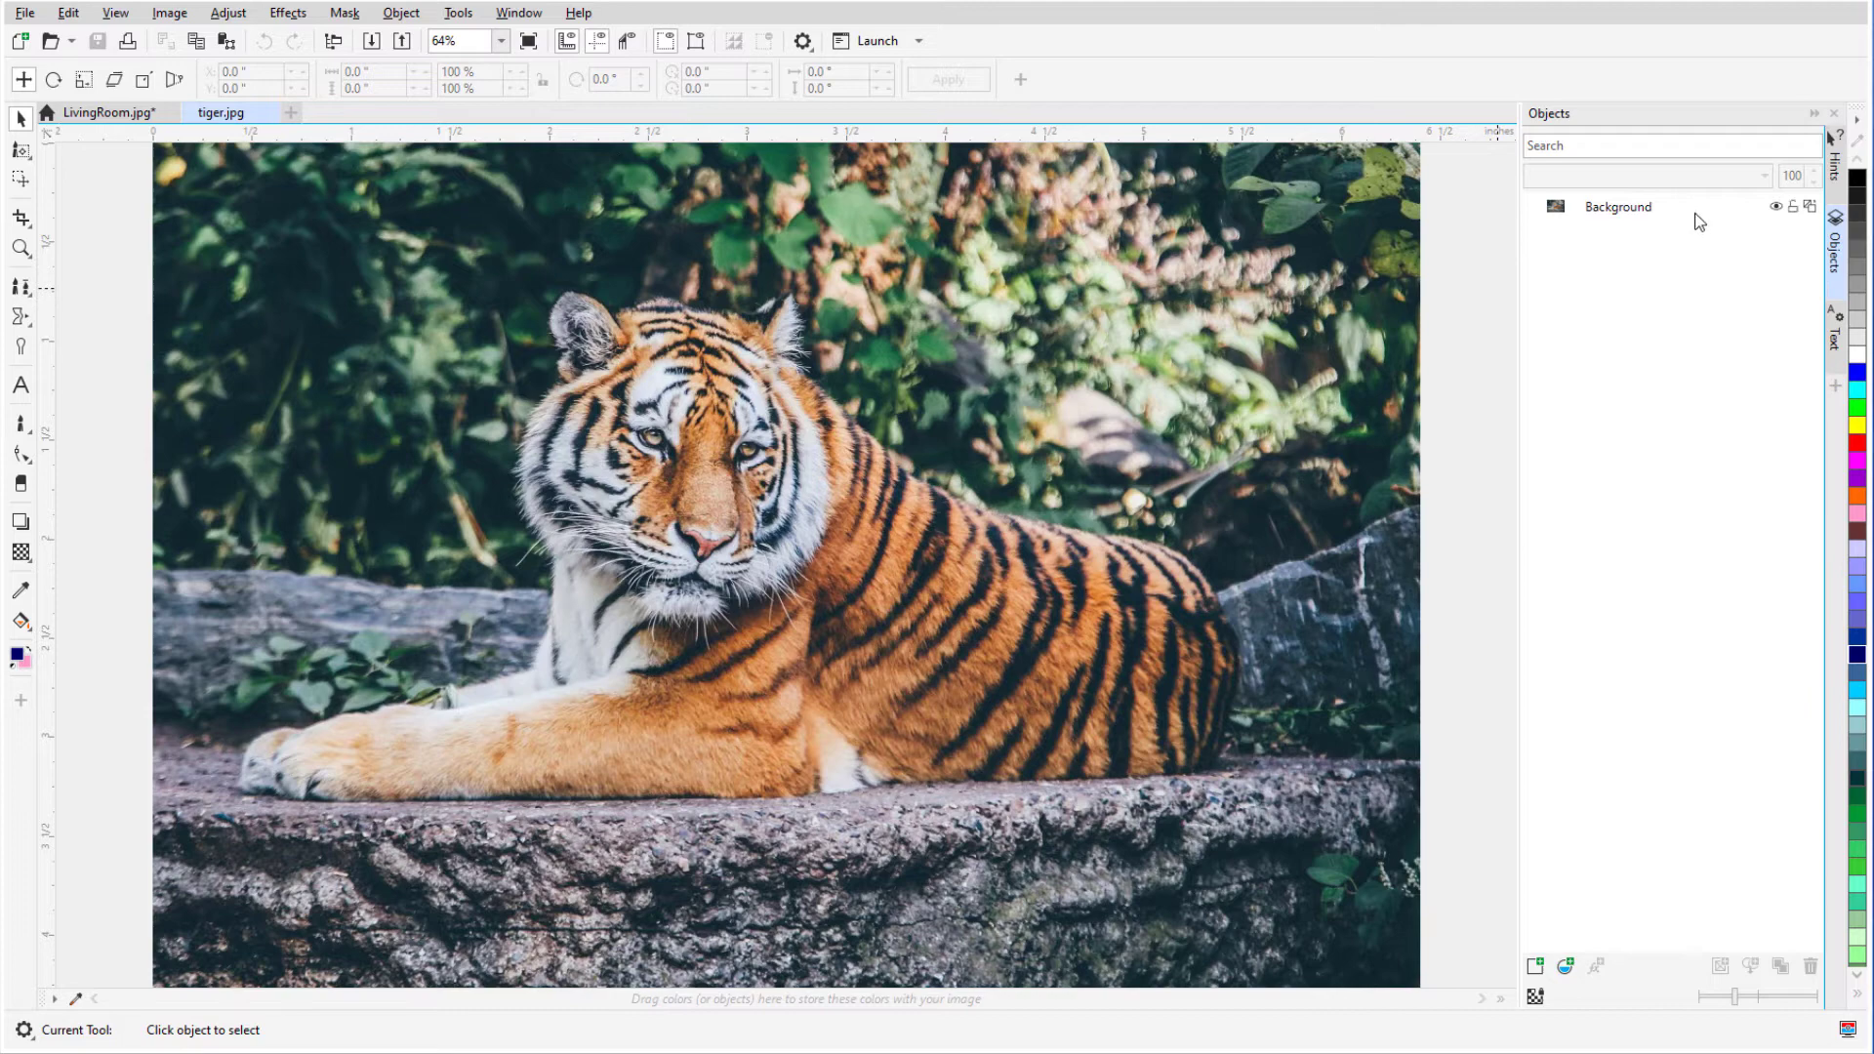
- Unlock the tiger photo's Background into Object 1 and pick the Smart Selection Mask tool
{"action": "left_click", "coordinate": [1809, 207]}
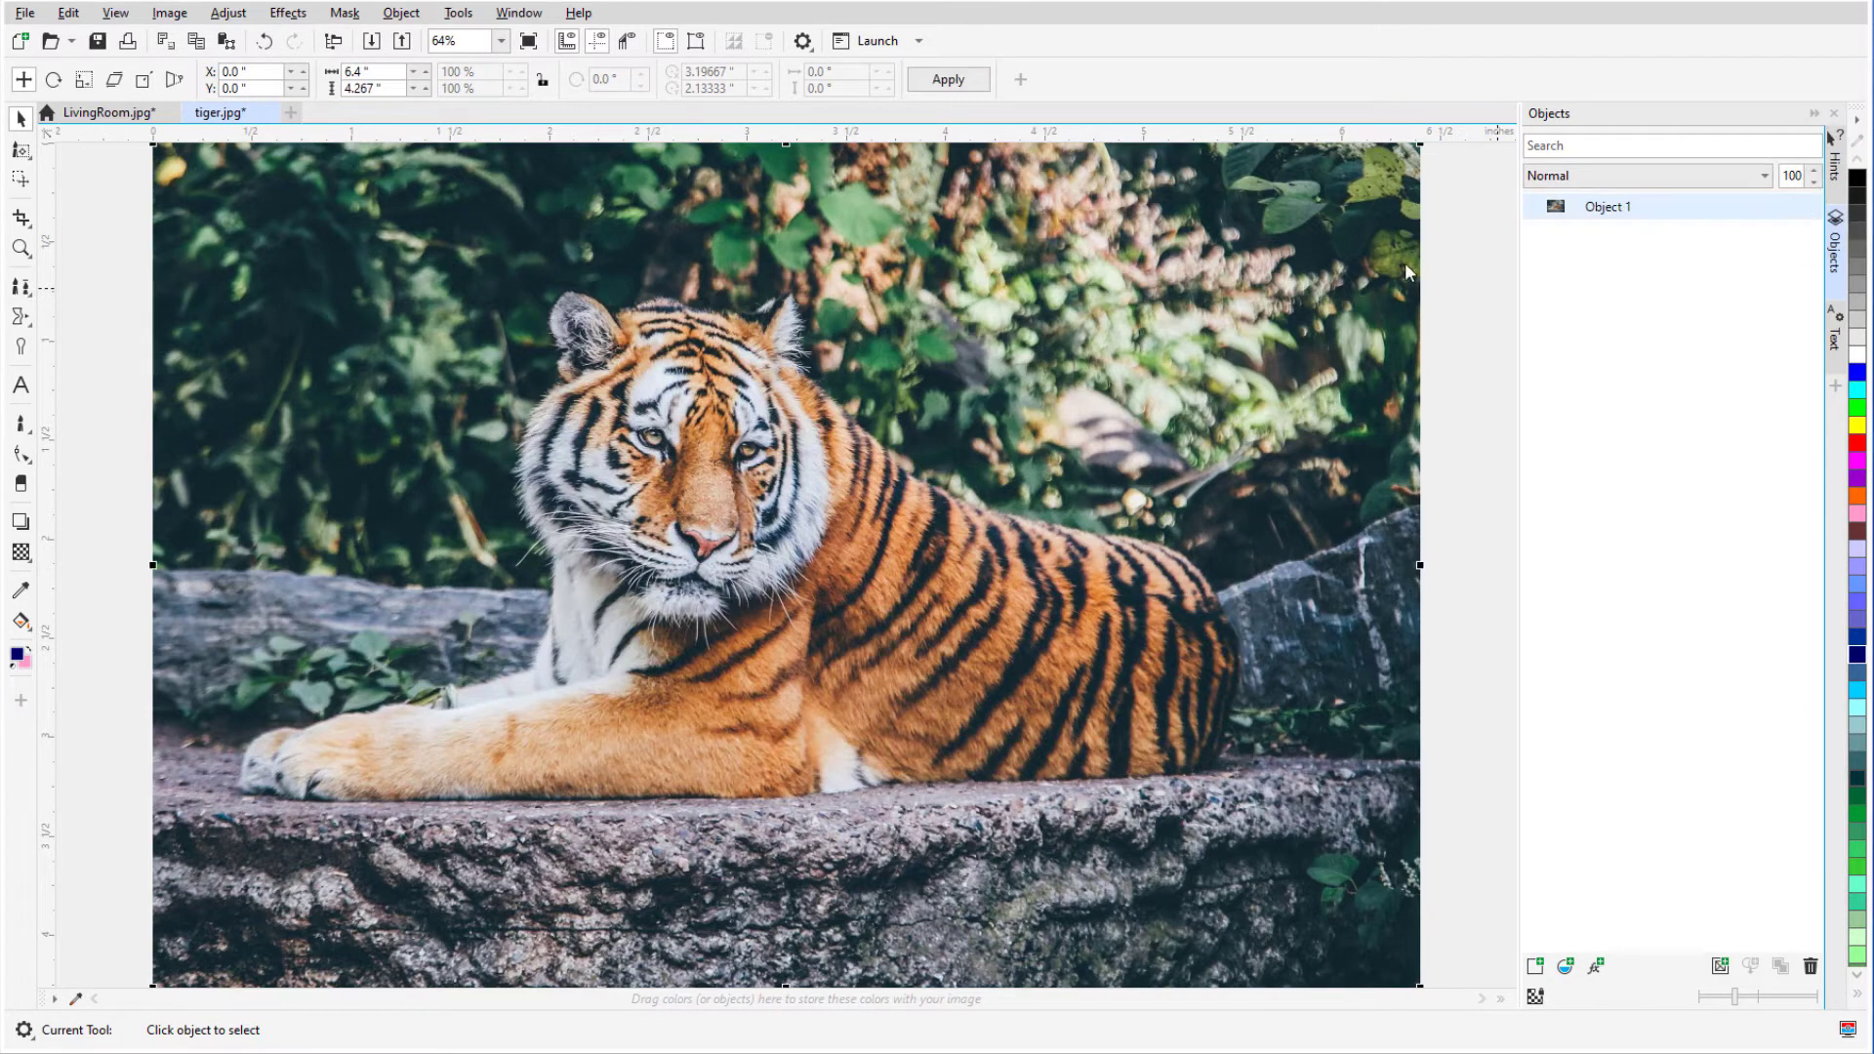
{"action": "left_click", "coordinate": [30, 156]}
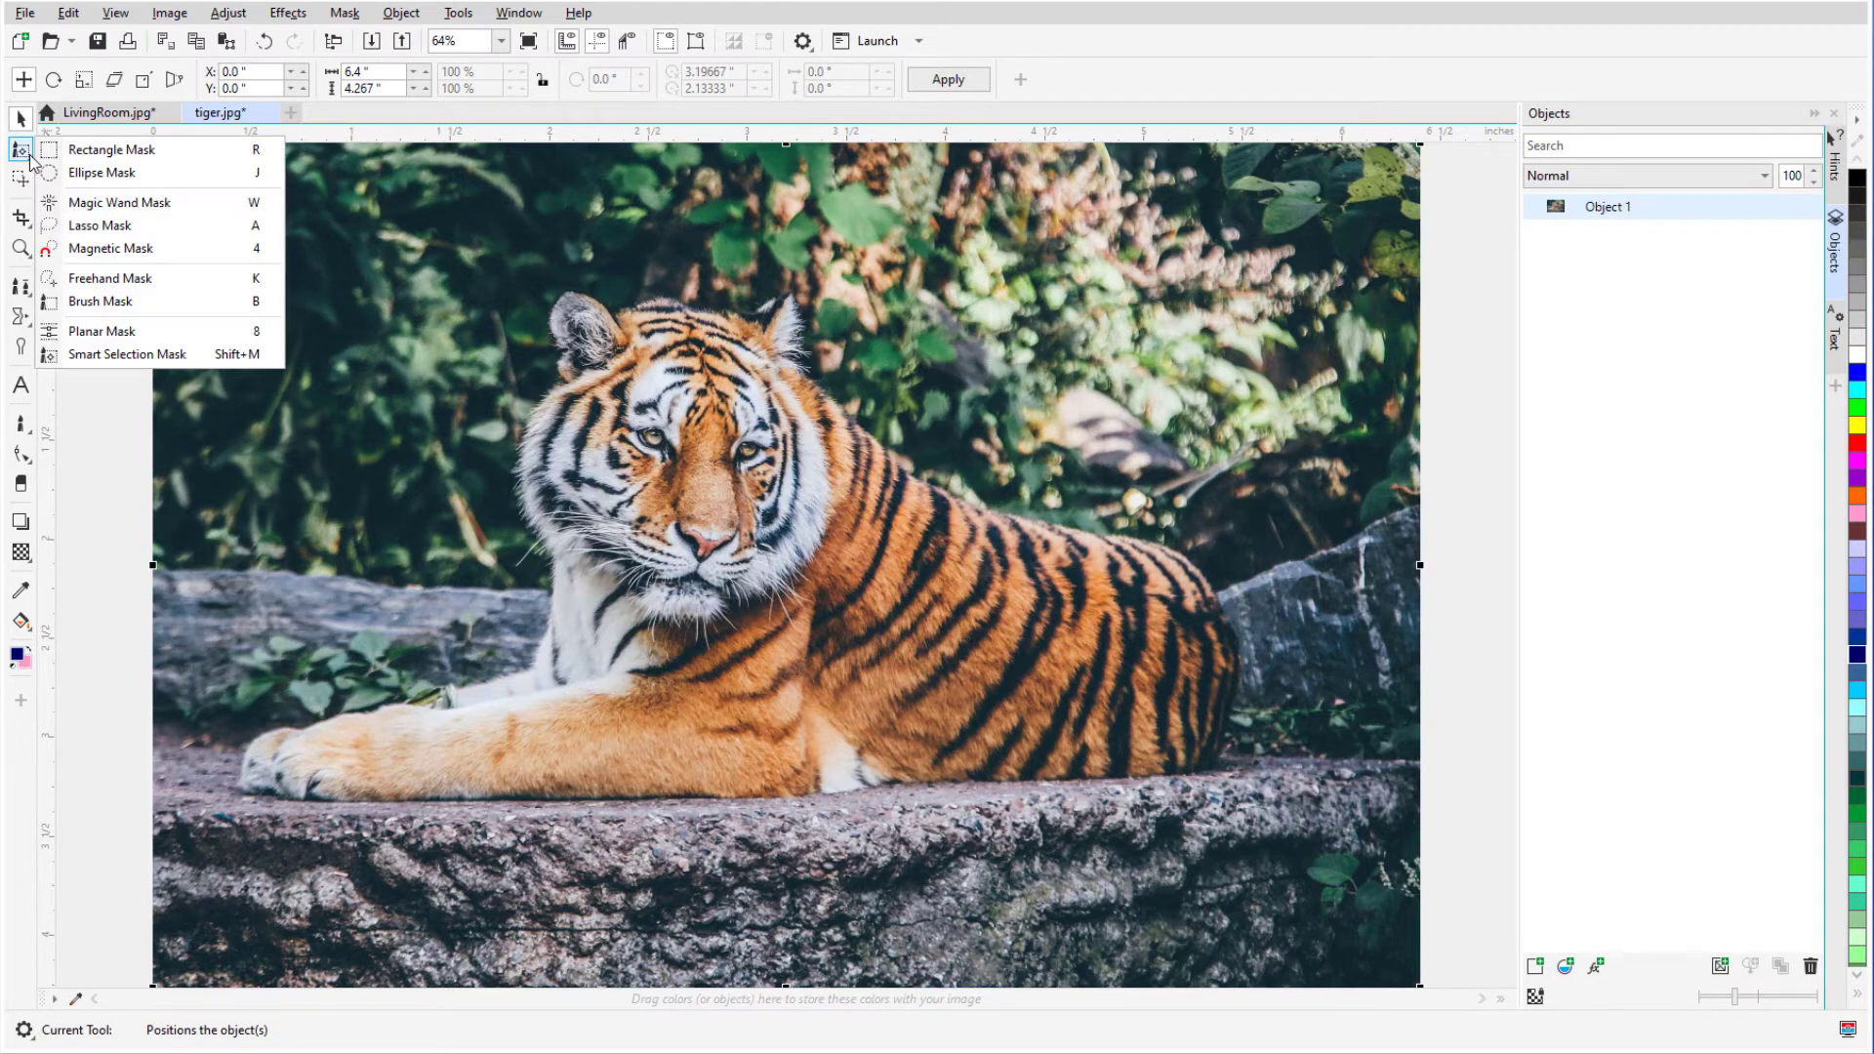
{"action": "left_click", "coordinate": [202, 357]}
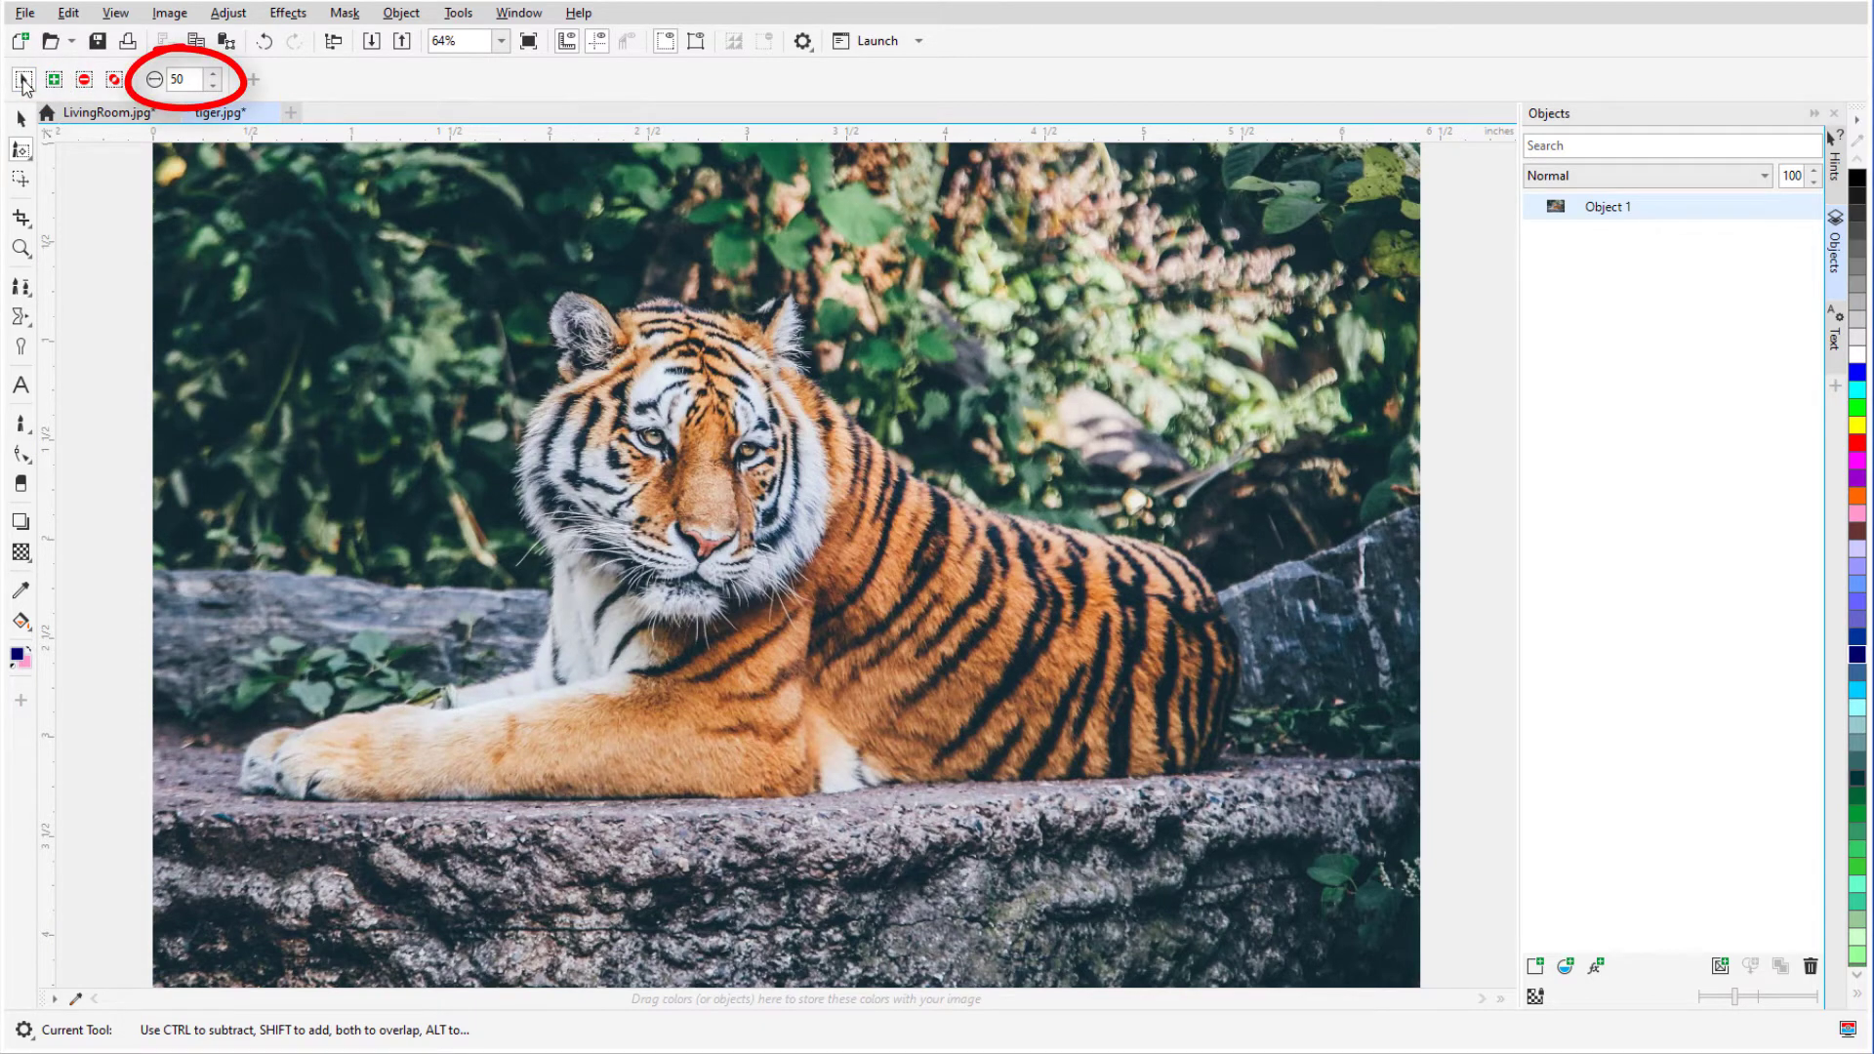
- Brush a smart selection over the tiger from head to back, adding its left ear and rump
{"action": "mouse_move", "coordinate": [625, 371]}
{"action": "left_mouse_down"}
{"action": "mouse_move", "coordinate": [592, 546]}
{"action": "mouse_move", "coordinate": [420, 747]}
{"action": "left_mouse_up"}
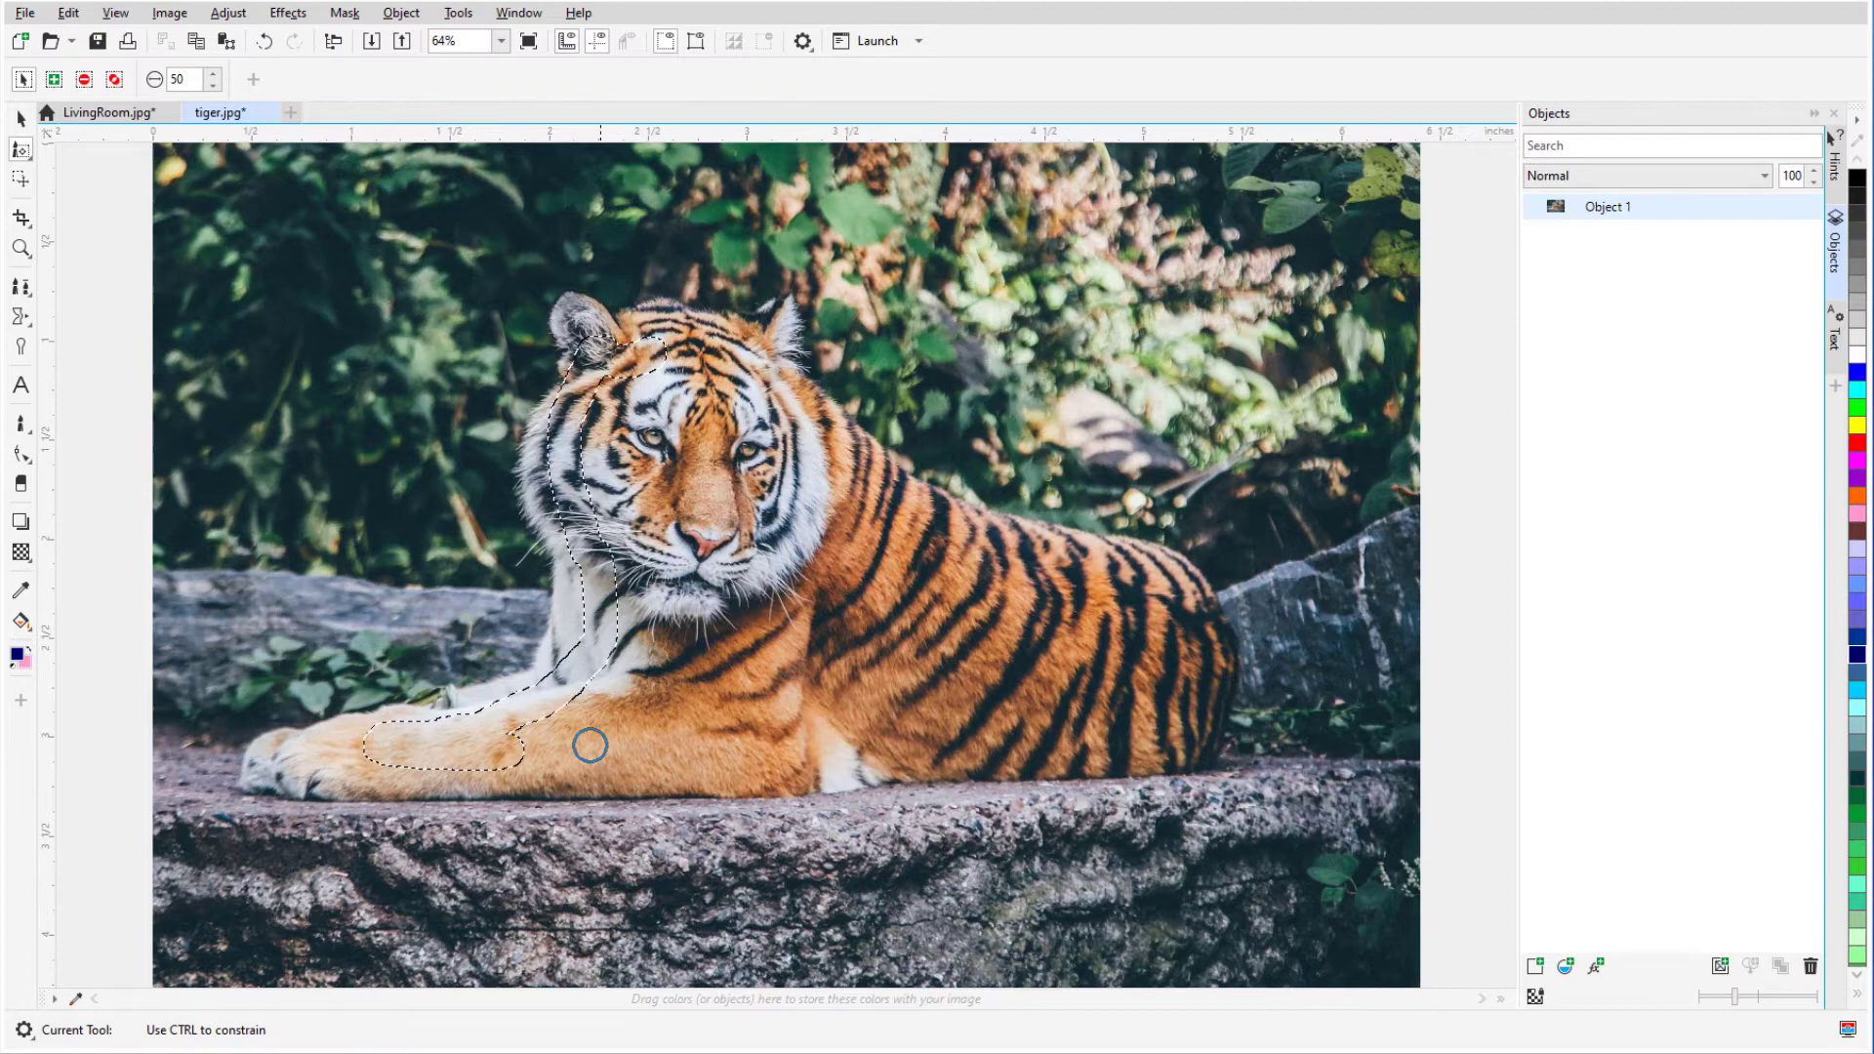
{"action": "mouse_move", "coordinate": [590, 745]}
{"action": "left_mouse_down"}
{"action": "mouse_move", "coordinate": [859, 738]}
{"action": "mouse_move", "coordinate": [1160, 696]}
{"action": "mouse_move", "coordinate": [693, 341]}
{"action": "mouse_move", "coordinate": [954, 633]}
{"action": "mouse_move", "coordinate": [1128, 651]}
{"action": "left_mouse_up"}
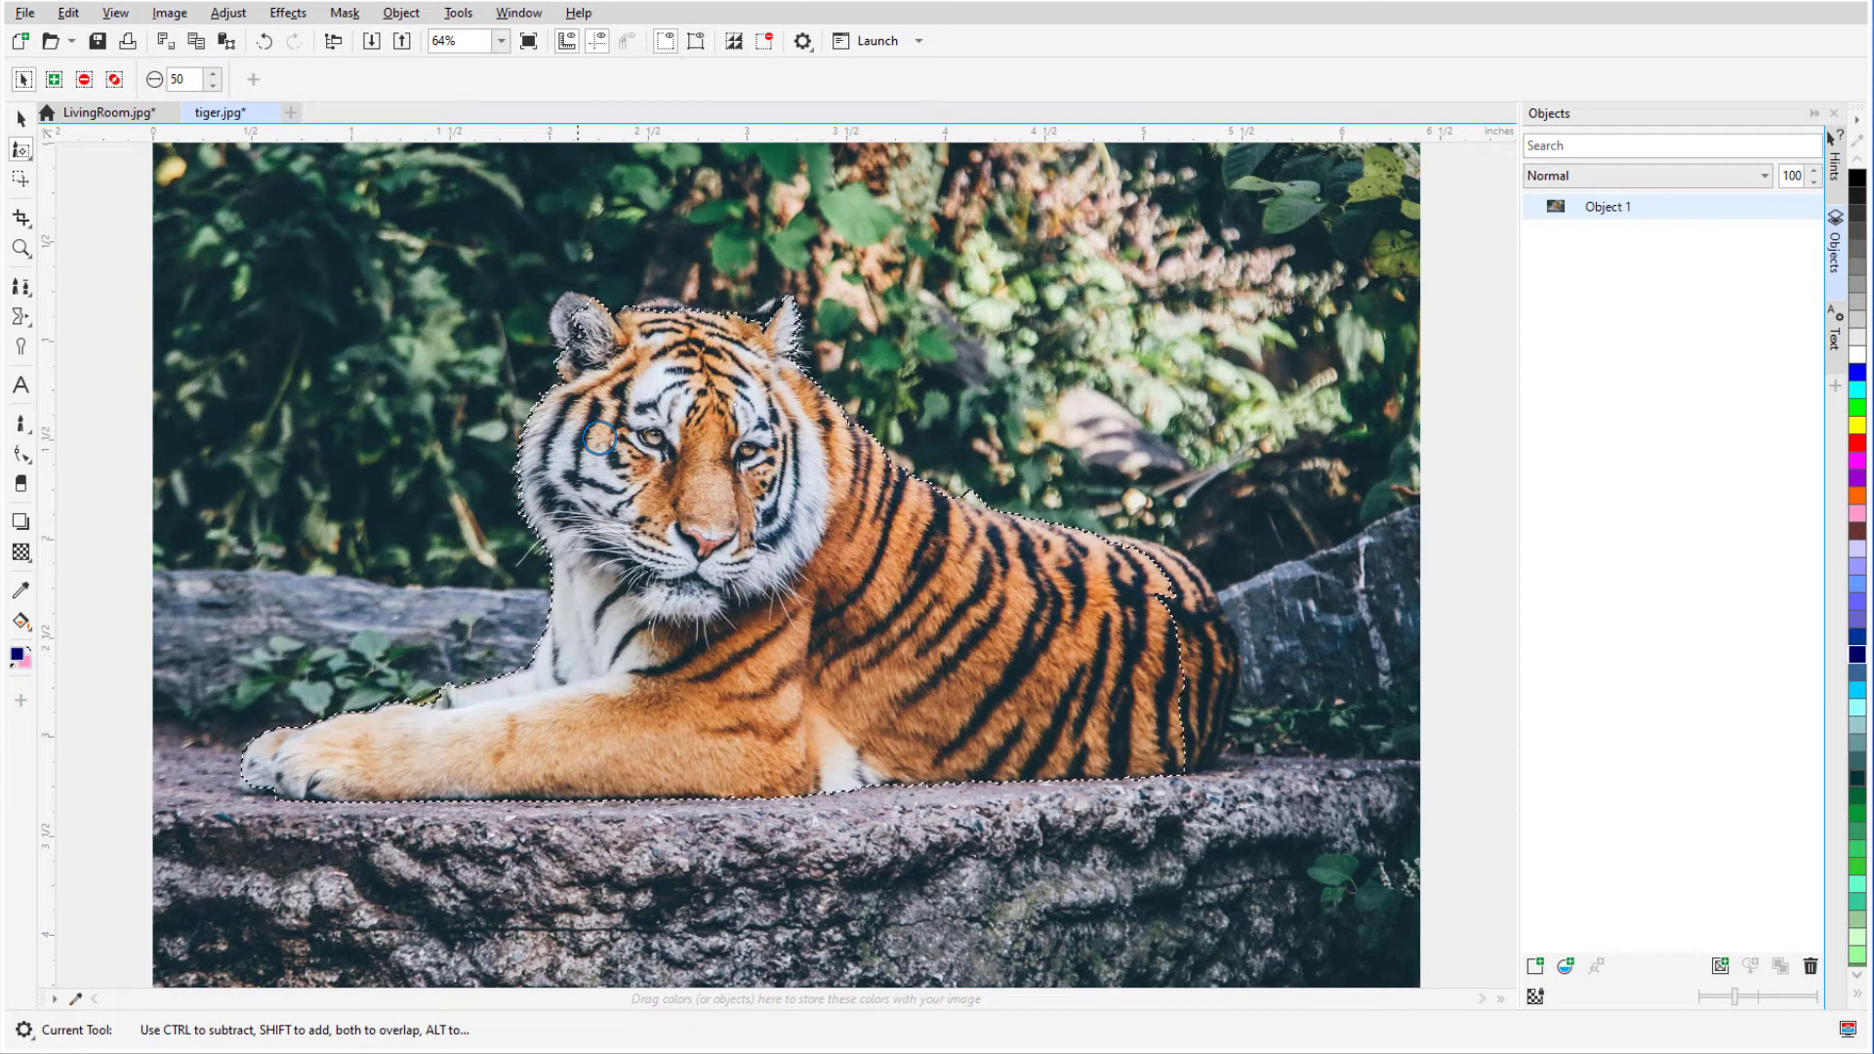
{"action": "key", "text": "shift"}
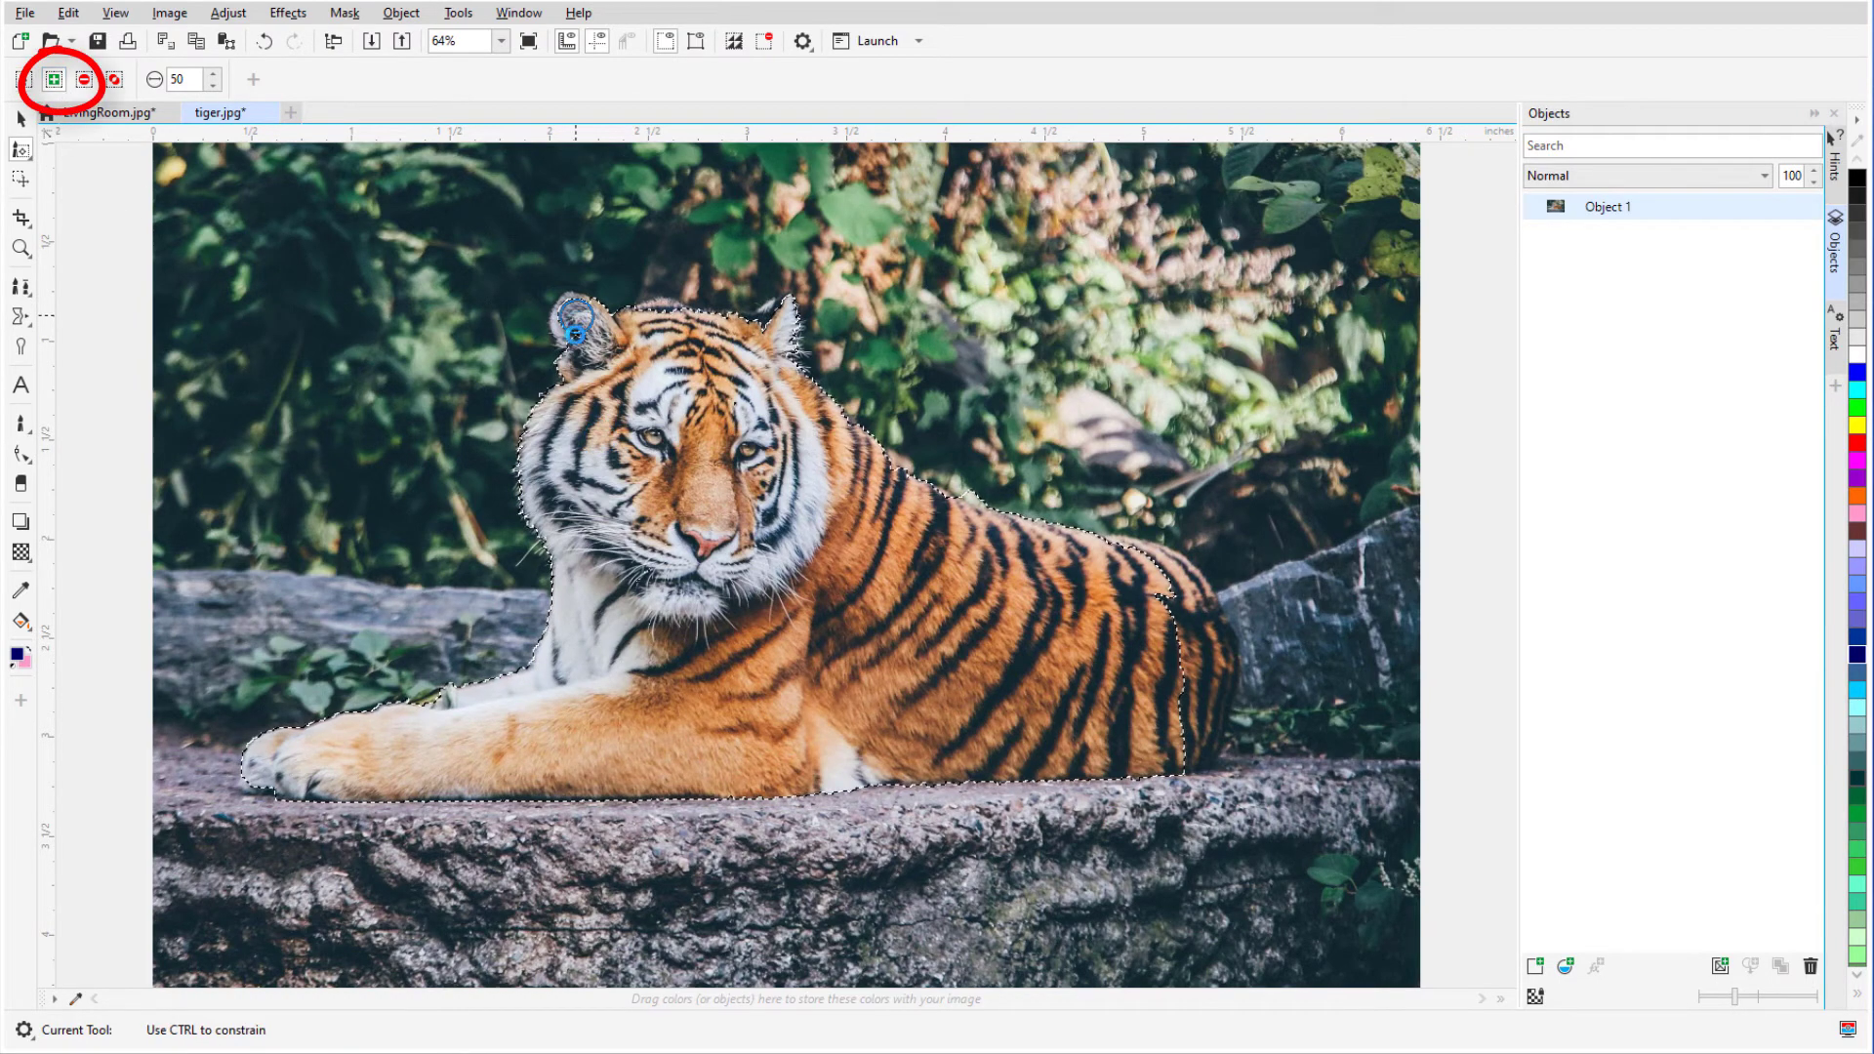
{"action": "left_click", "coordinate": [575, 322]}
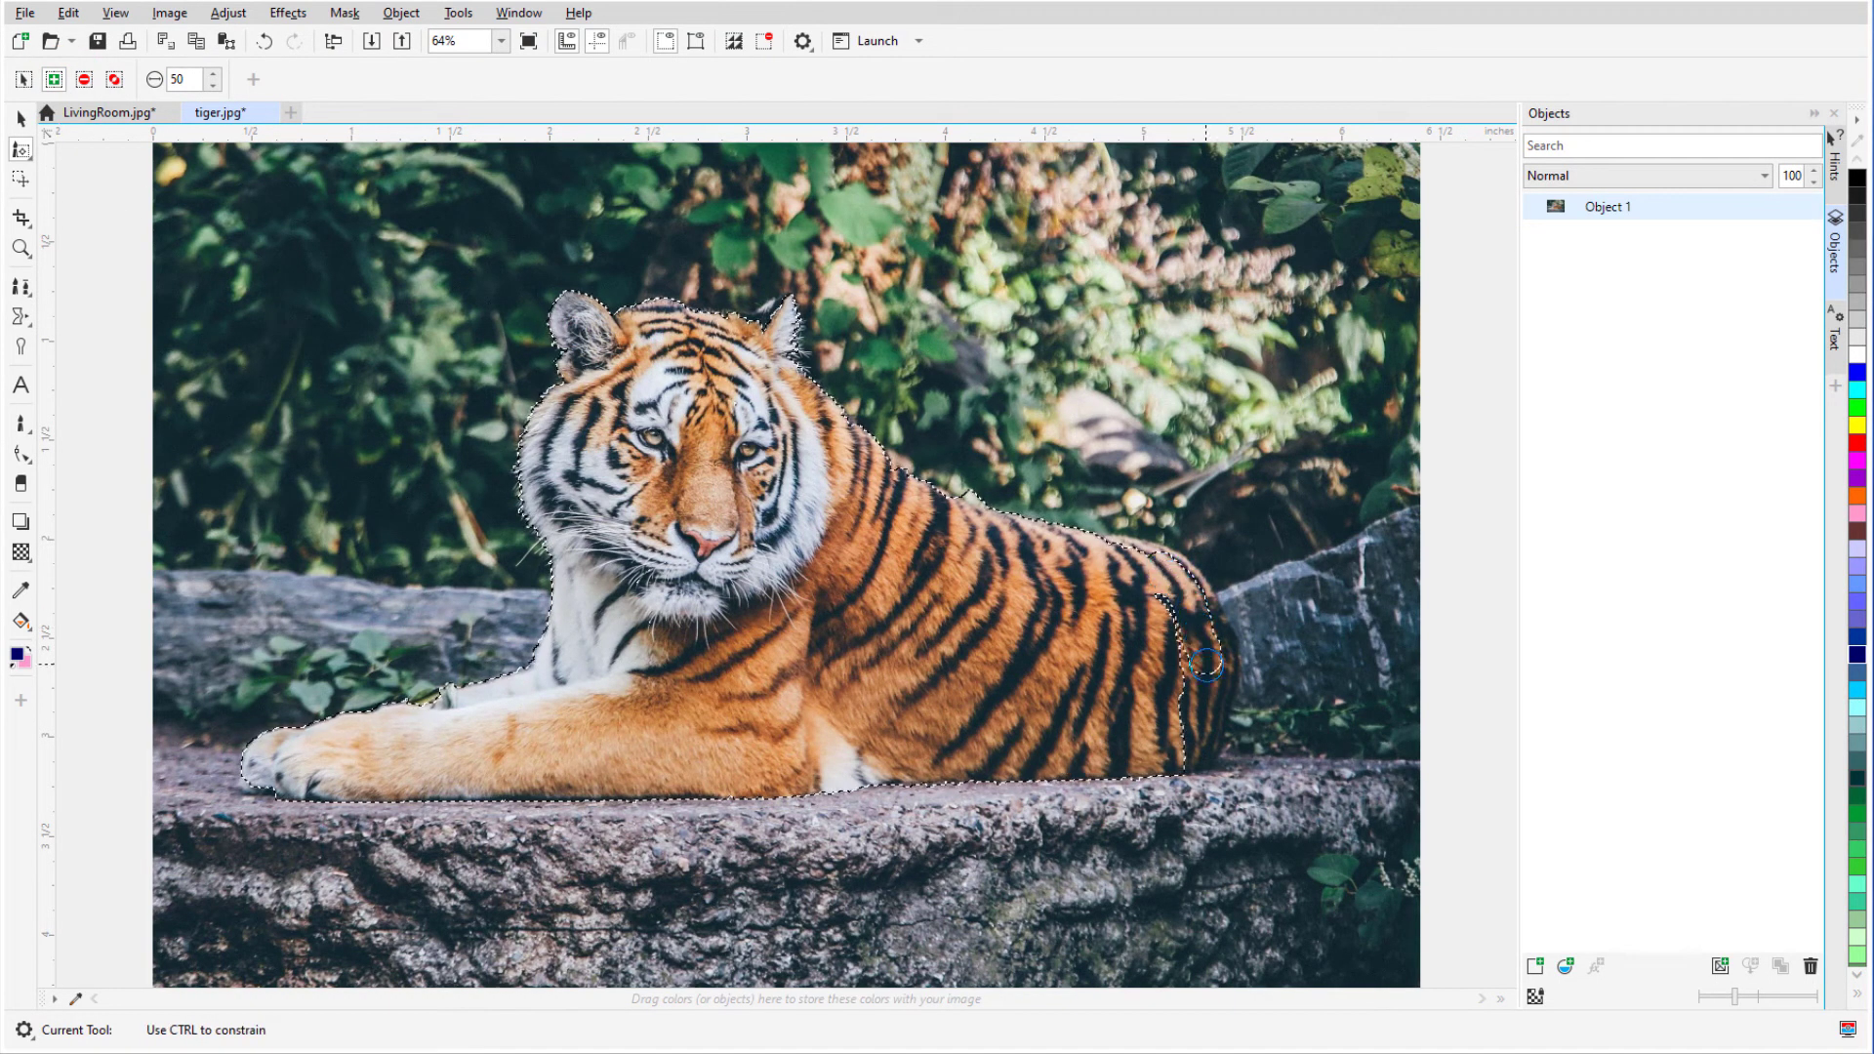
{"action": "mouse_move", "coordinate": [1162, 626]}
{"action": "left_mouse_down"}
{"action": "mouse_move", "coordinate": [1213, 686]}
{"action": "mouse_move", "coordinate": [1276, 677]}
{"action": "left_mouse_up"}
{"action": "scroll", "coordinate": [1275, 677], "scroll_direction": "up", "scroll_amount": 2}
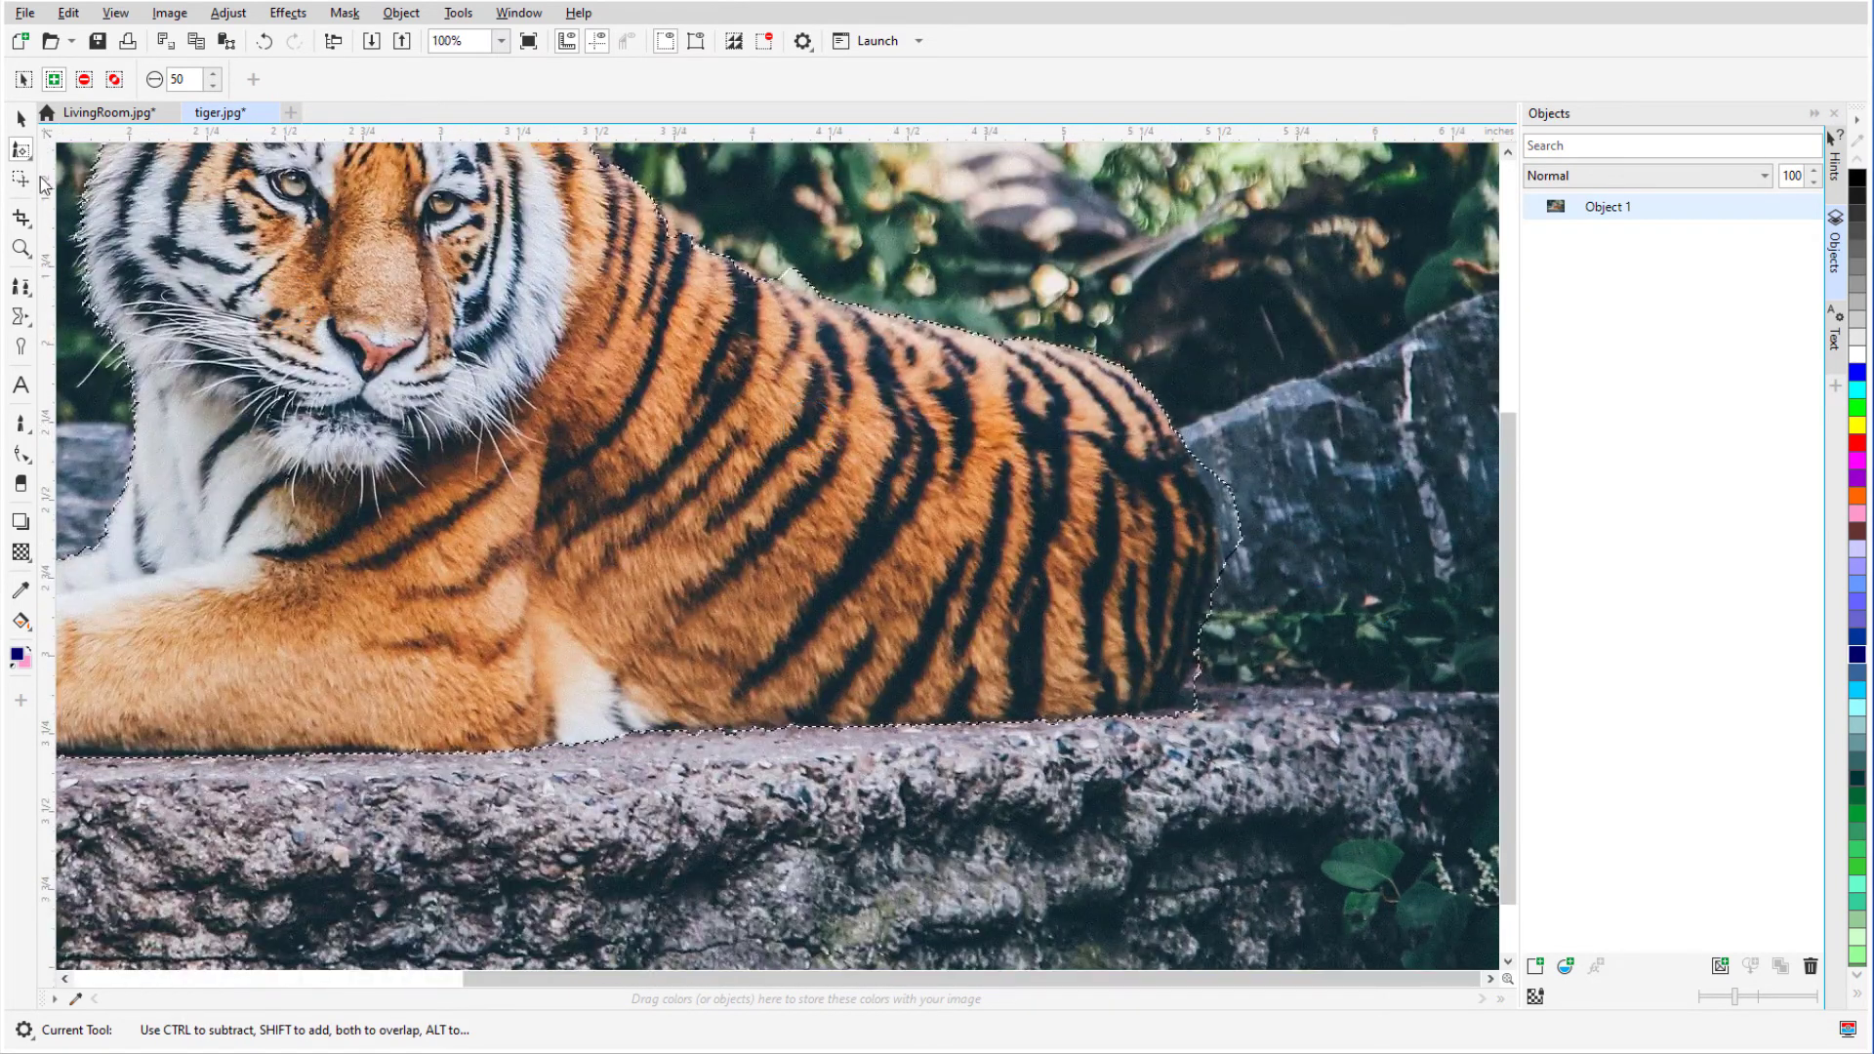
- Trim the selection along the tiger's rear edge in Subtract mode with a 26 nib
{"action": "left_click", "coordinate": [85, 79]}
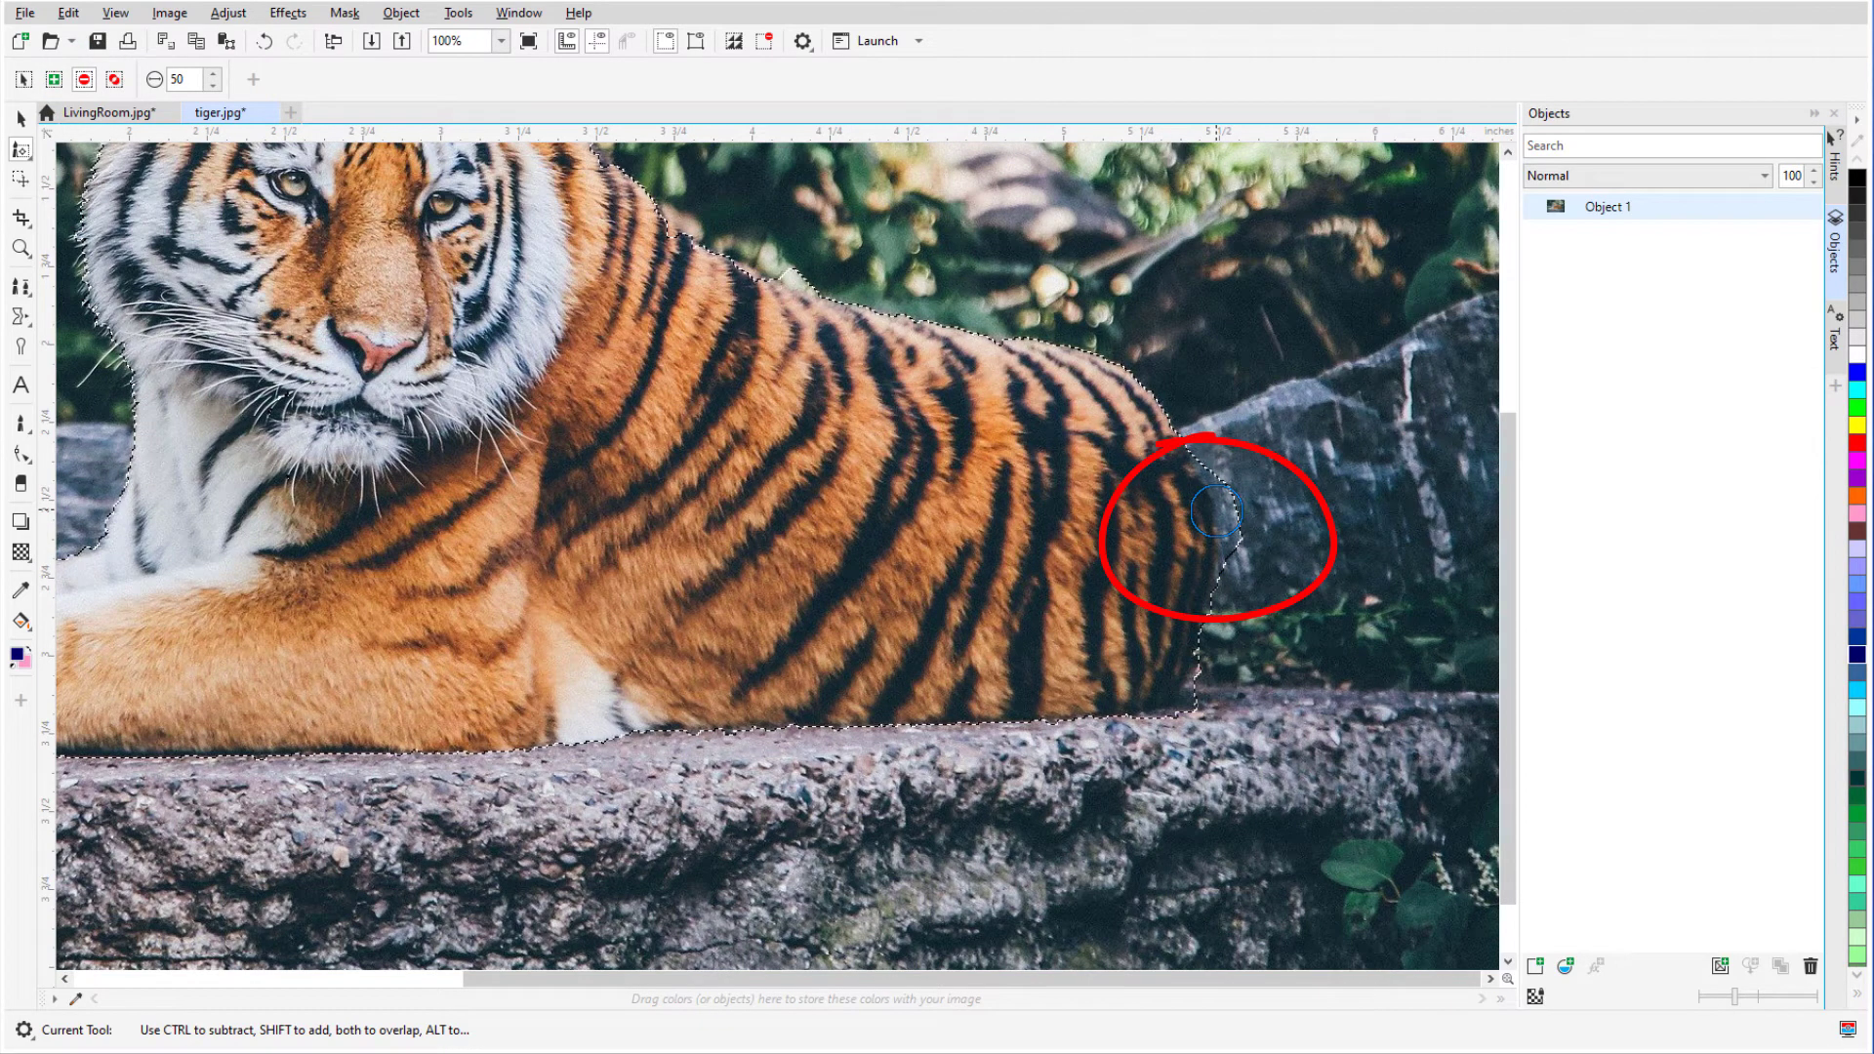
{"action": "mouse_move", "coordinate": [1216, 510]}
{"action": "left_mouse_down"}
{"action": "mouse_move", "coordinate": [1192, 510]}
{"action": "mouse_move", "coordinate": [1220, 551]}
{"action": "mouse_move", "coordinate": [1219, 508]}
{"action": "left_mouse_up"}
{"action": "left_click_drag", "start_coordinate": [1217, 595], "coordinate": [1189, 690]}
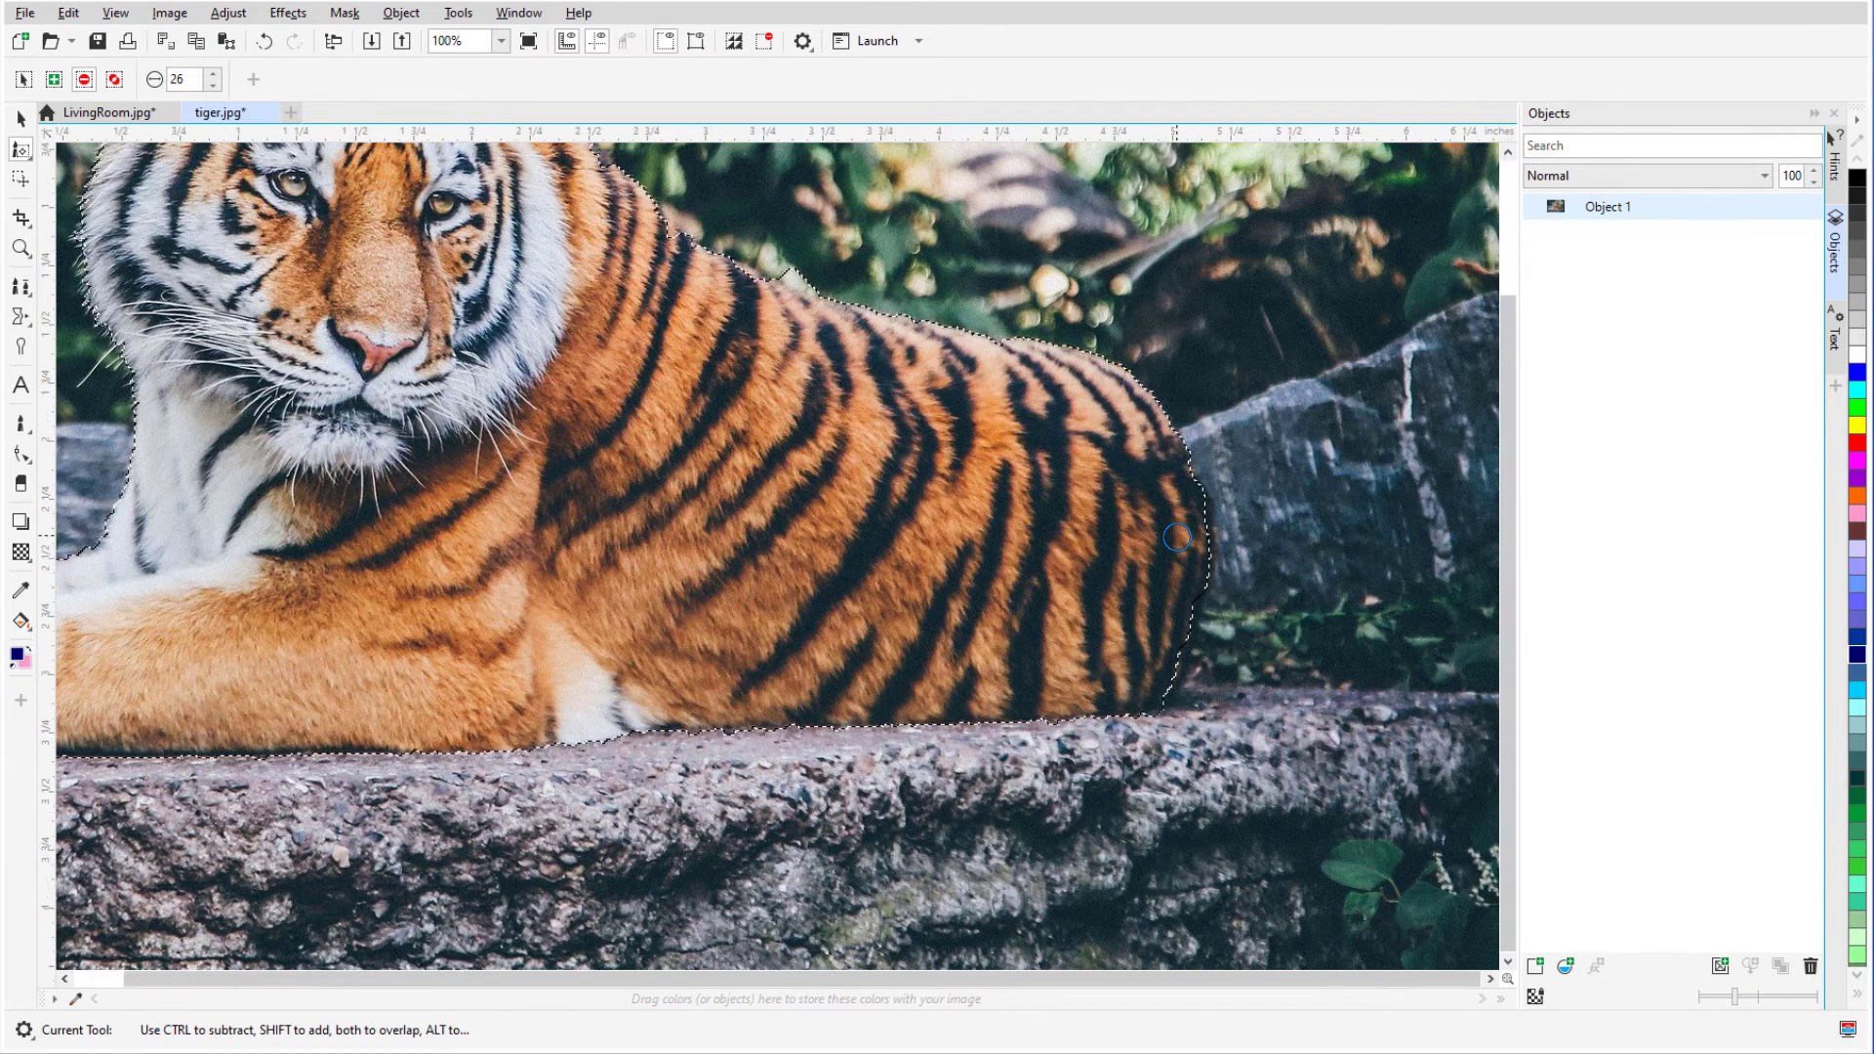
- Feather the tiger mask's edge with width 10 and direction Inside
{"action": "scroll", "coordinate": [1042, 555], "scroll_direction": "down", "scroll_amount": 1}
{"action": "scroll", "coordinate": [1043, 555], "scroll_direction": "down", "scroll_amount": 1}
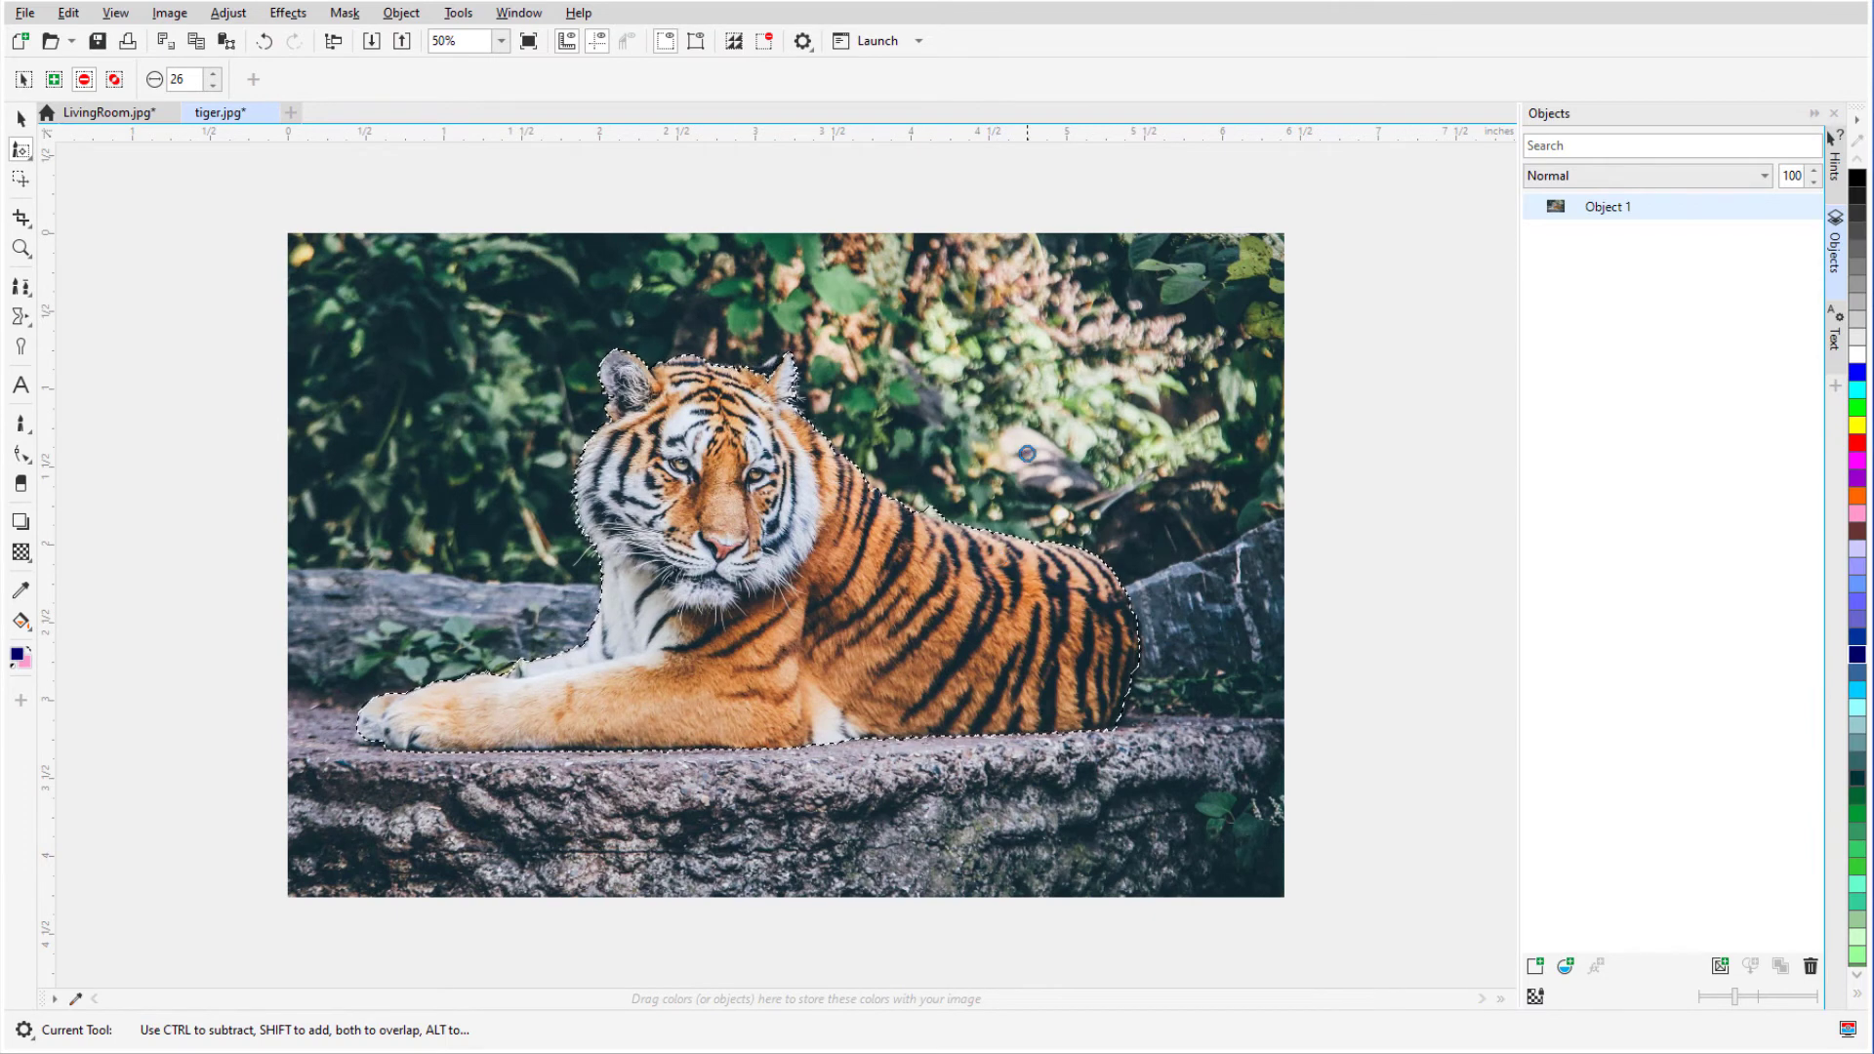
{"action": "left_click", "coordinate": [343, 12]}
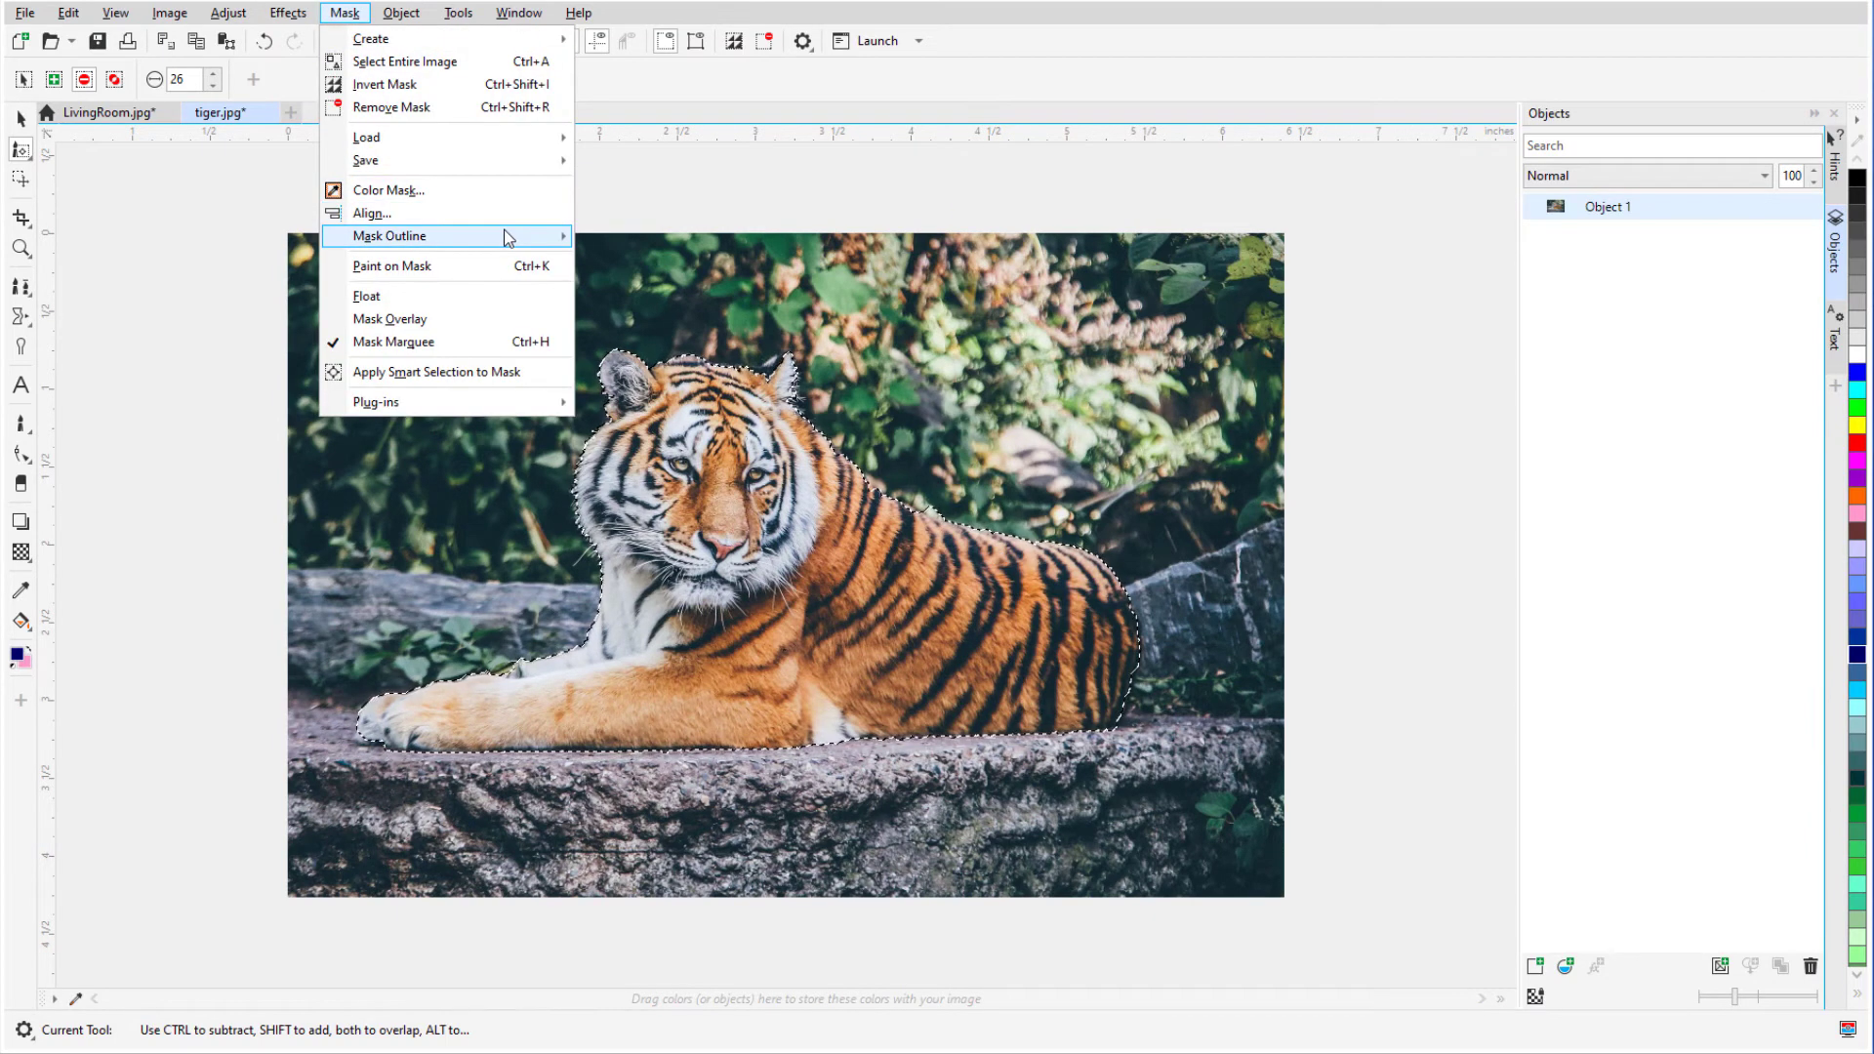
{"action": "mouse_move", "coordinate": [507, 237]}
{"action": "left_click", "coordinate": [675, 240]}
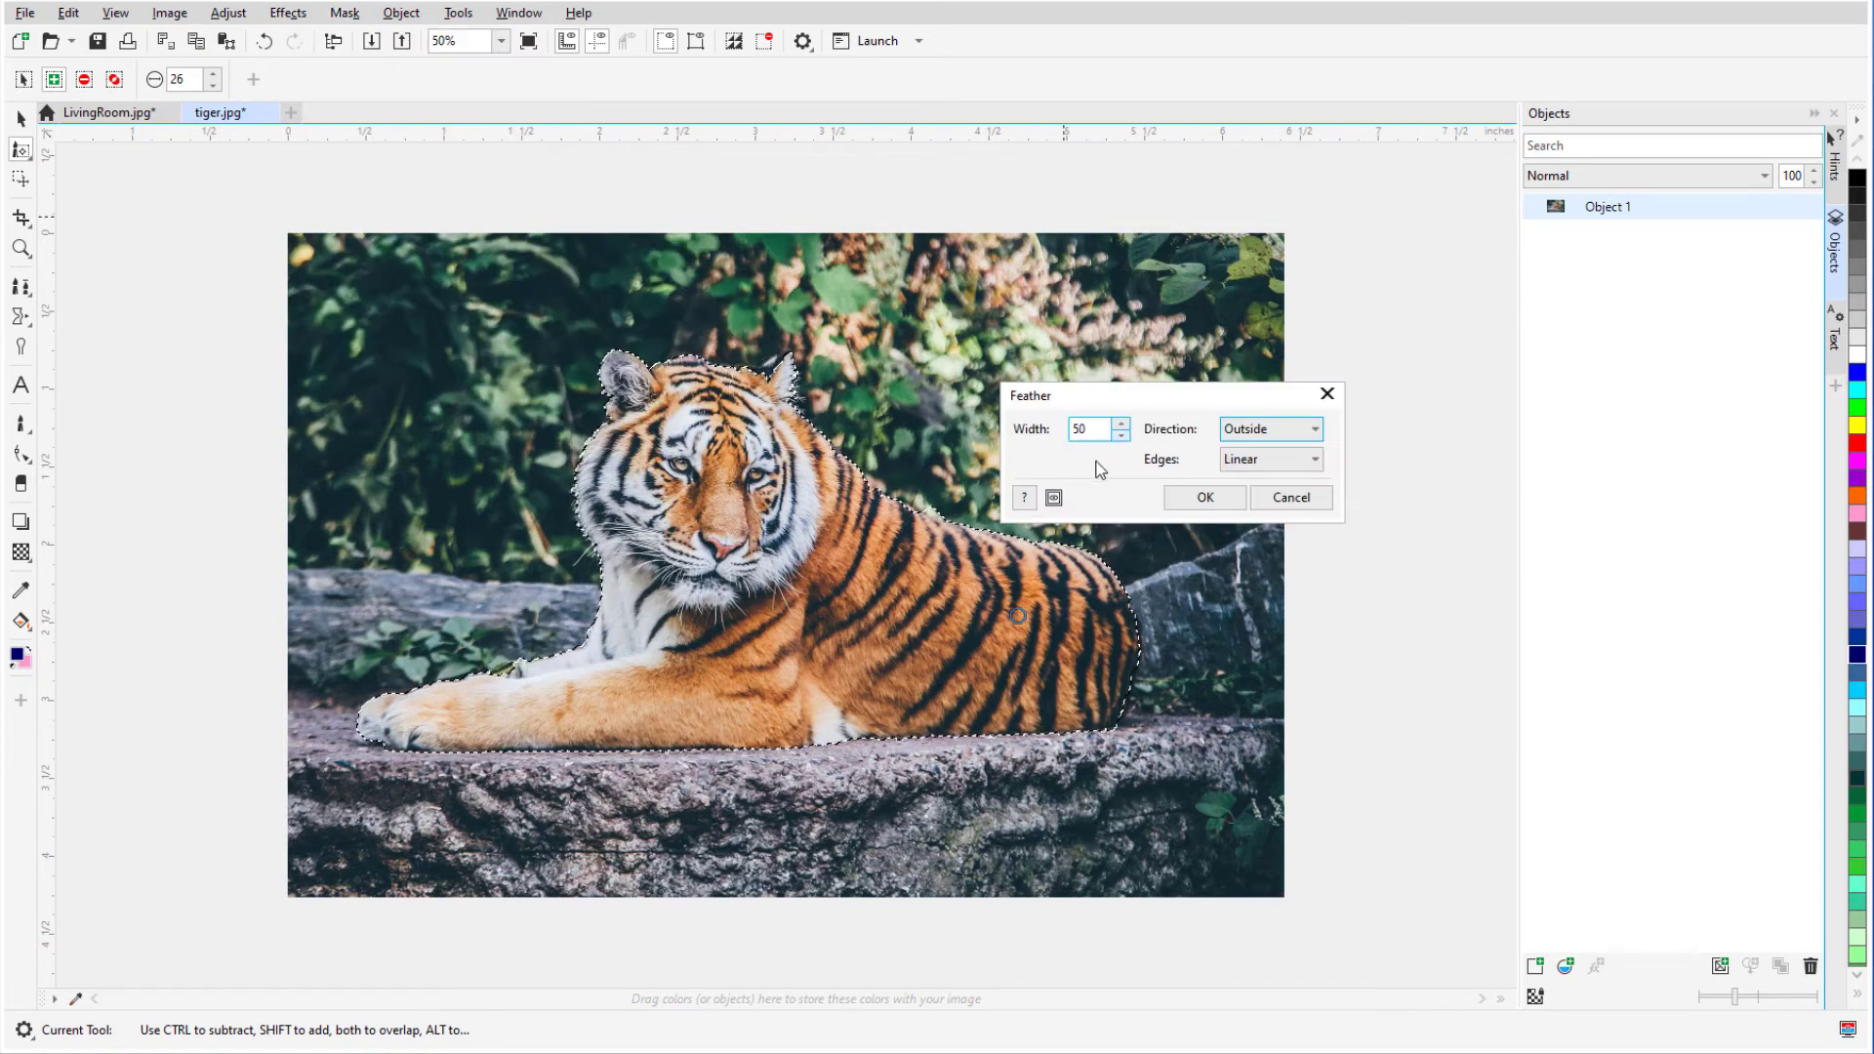
{"action": "left_click", "coordinate": [1053, 498]}
{"action": "left_click_drag", "start_coordinate": [1091, 430], "coordinate": [1056, 430]}
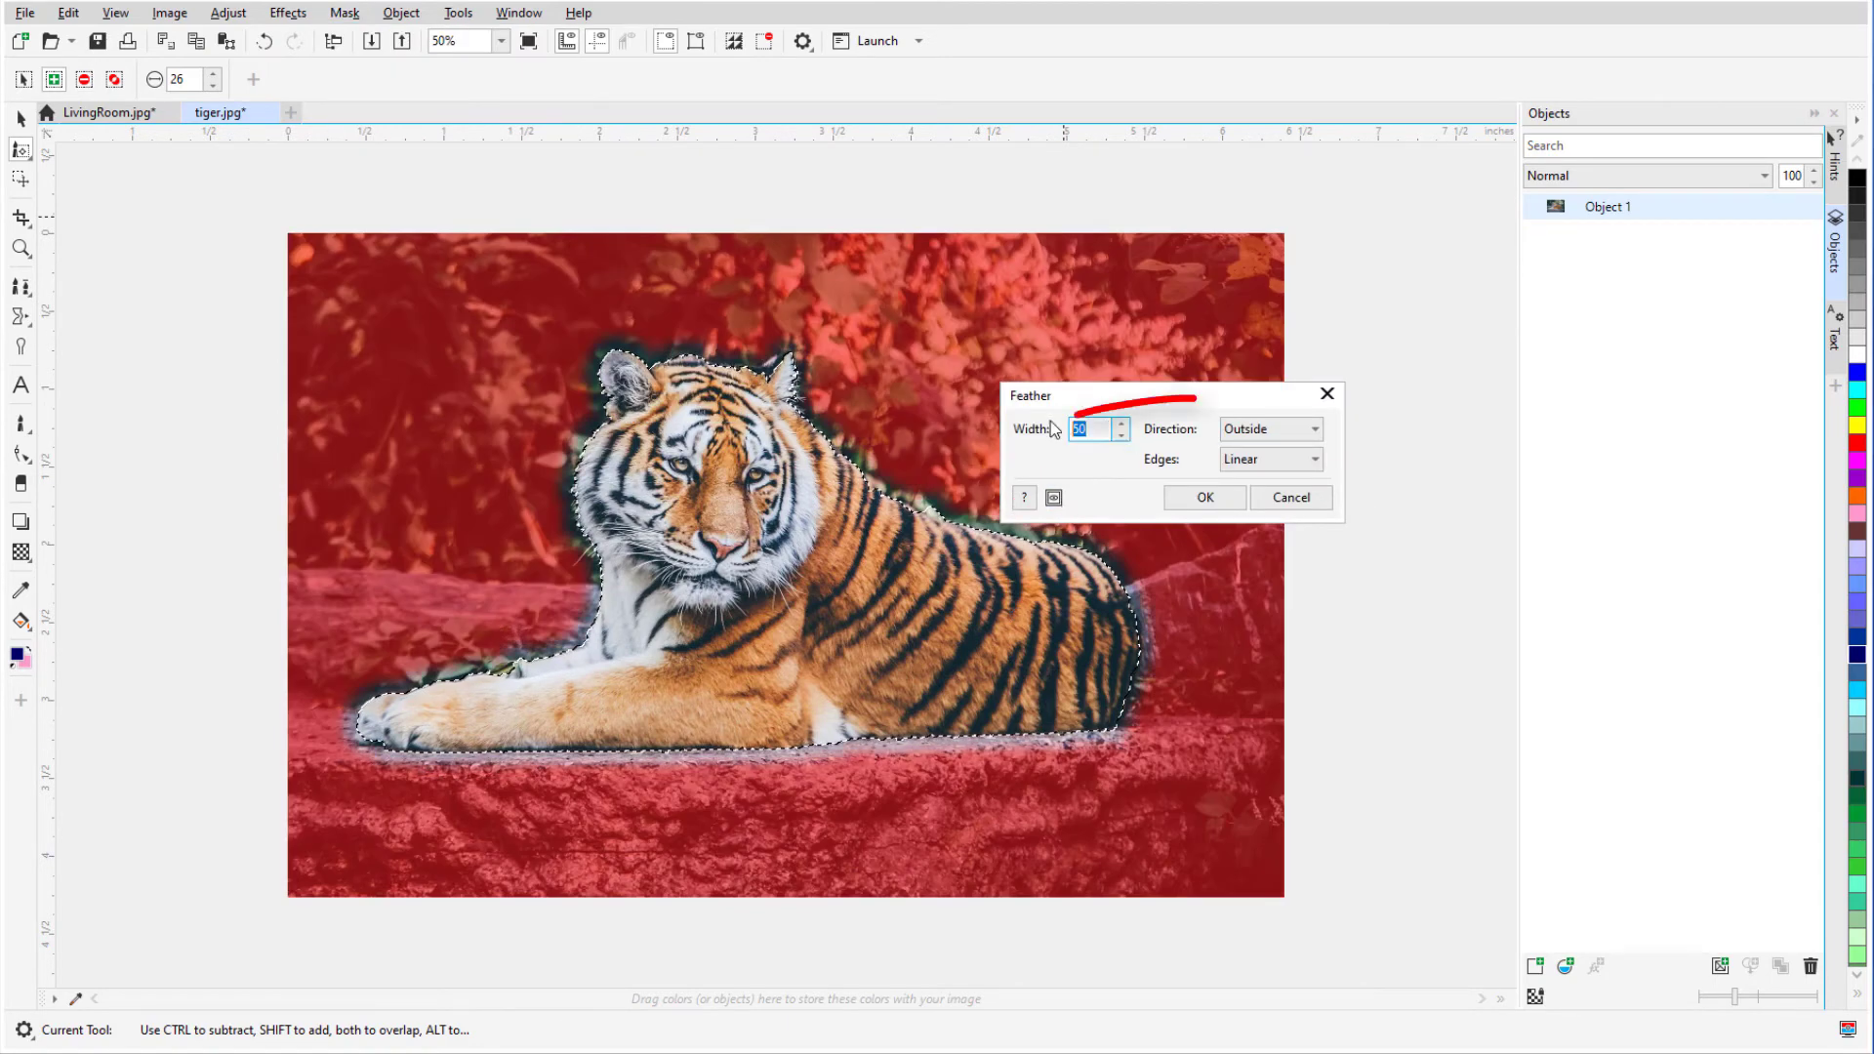
{"action": "type", "text": "10"}
{"action": "left_click", "coordinate": [1312, 427]}
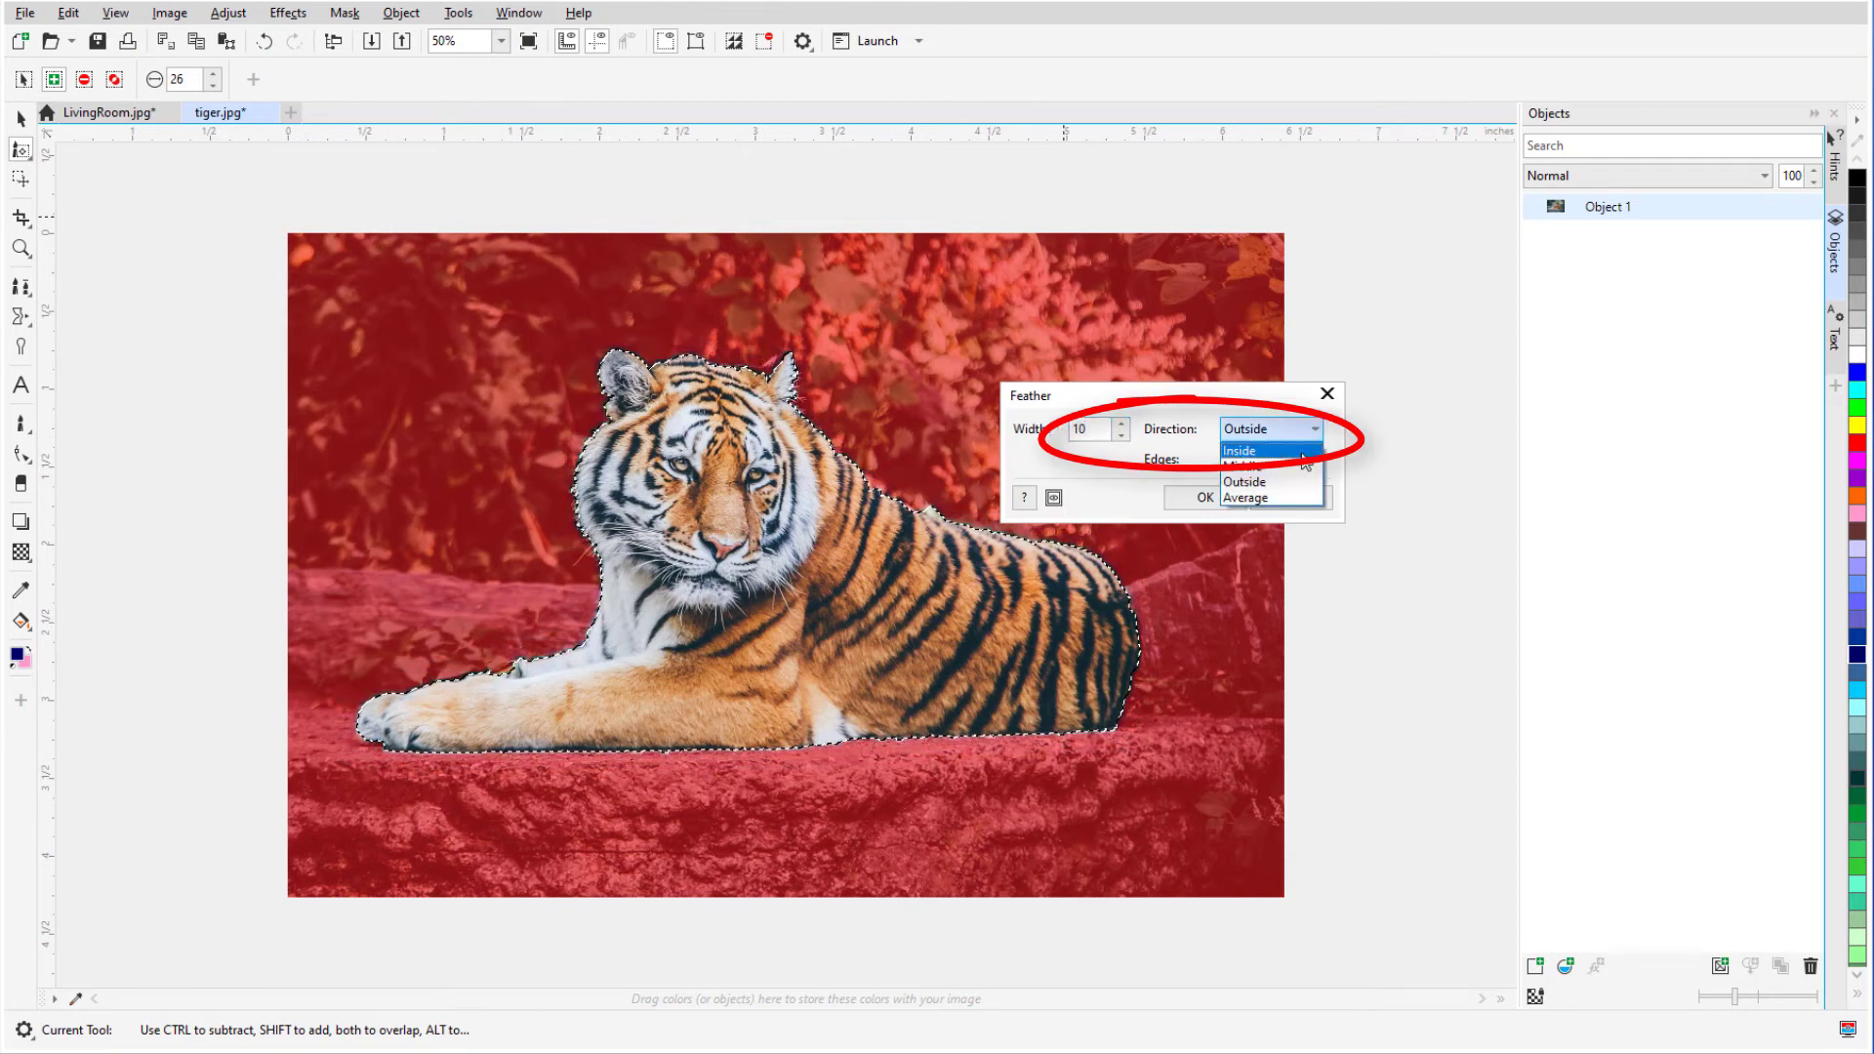
{"action": "left_click", "coordinate": [1254, 451]}
{"action": "left_click", "coordinate": [1206, 498]}
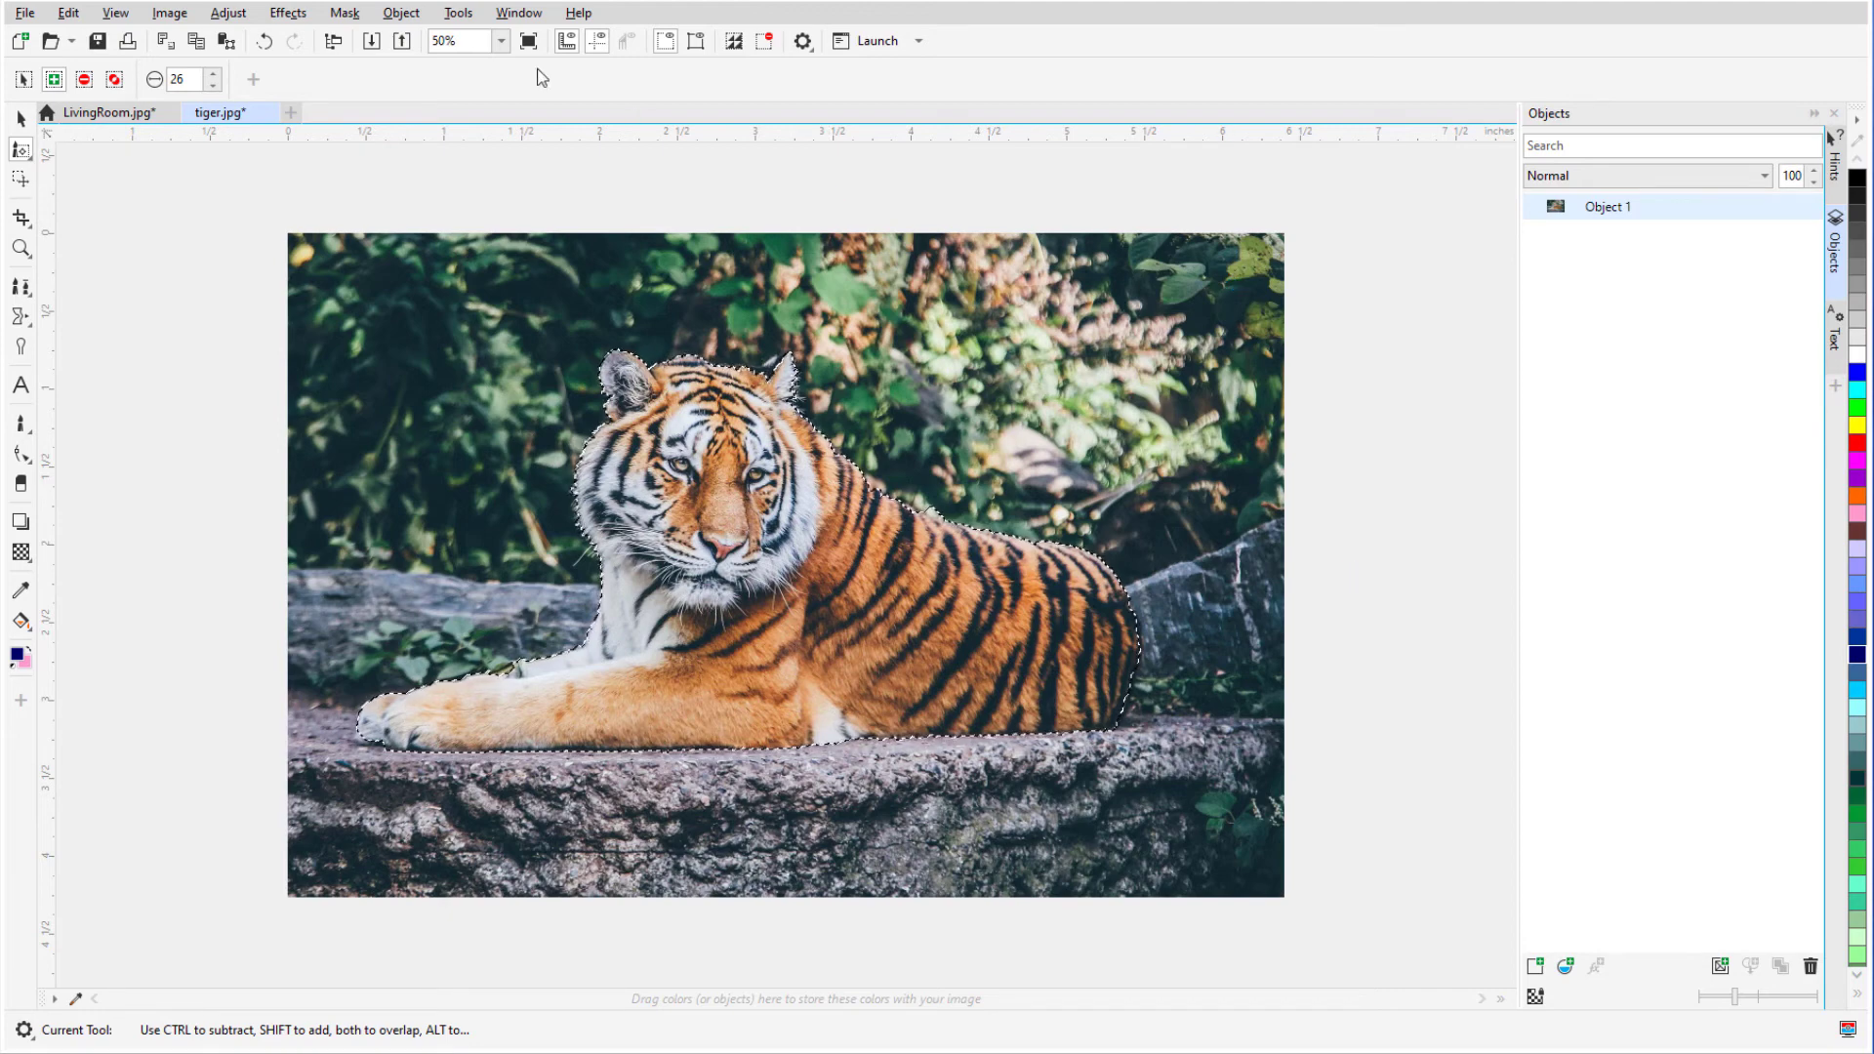
- Turn on the mask overlay, invert the mask, and delete the background around the tiger
{"action": "left_click", "coordinate": [344, 12]}
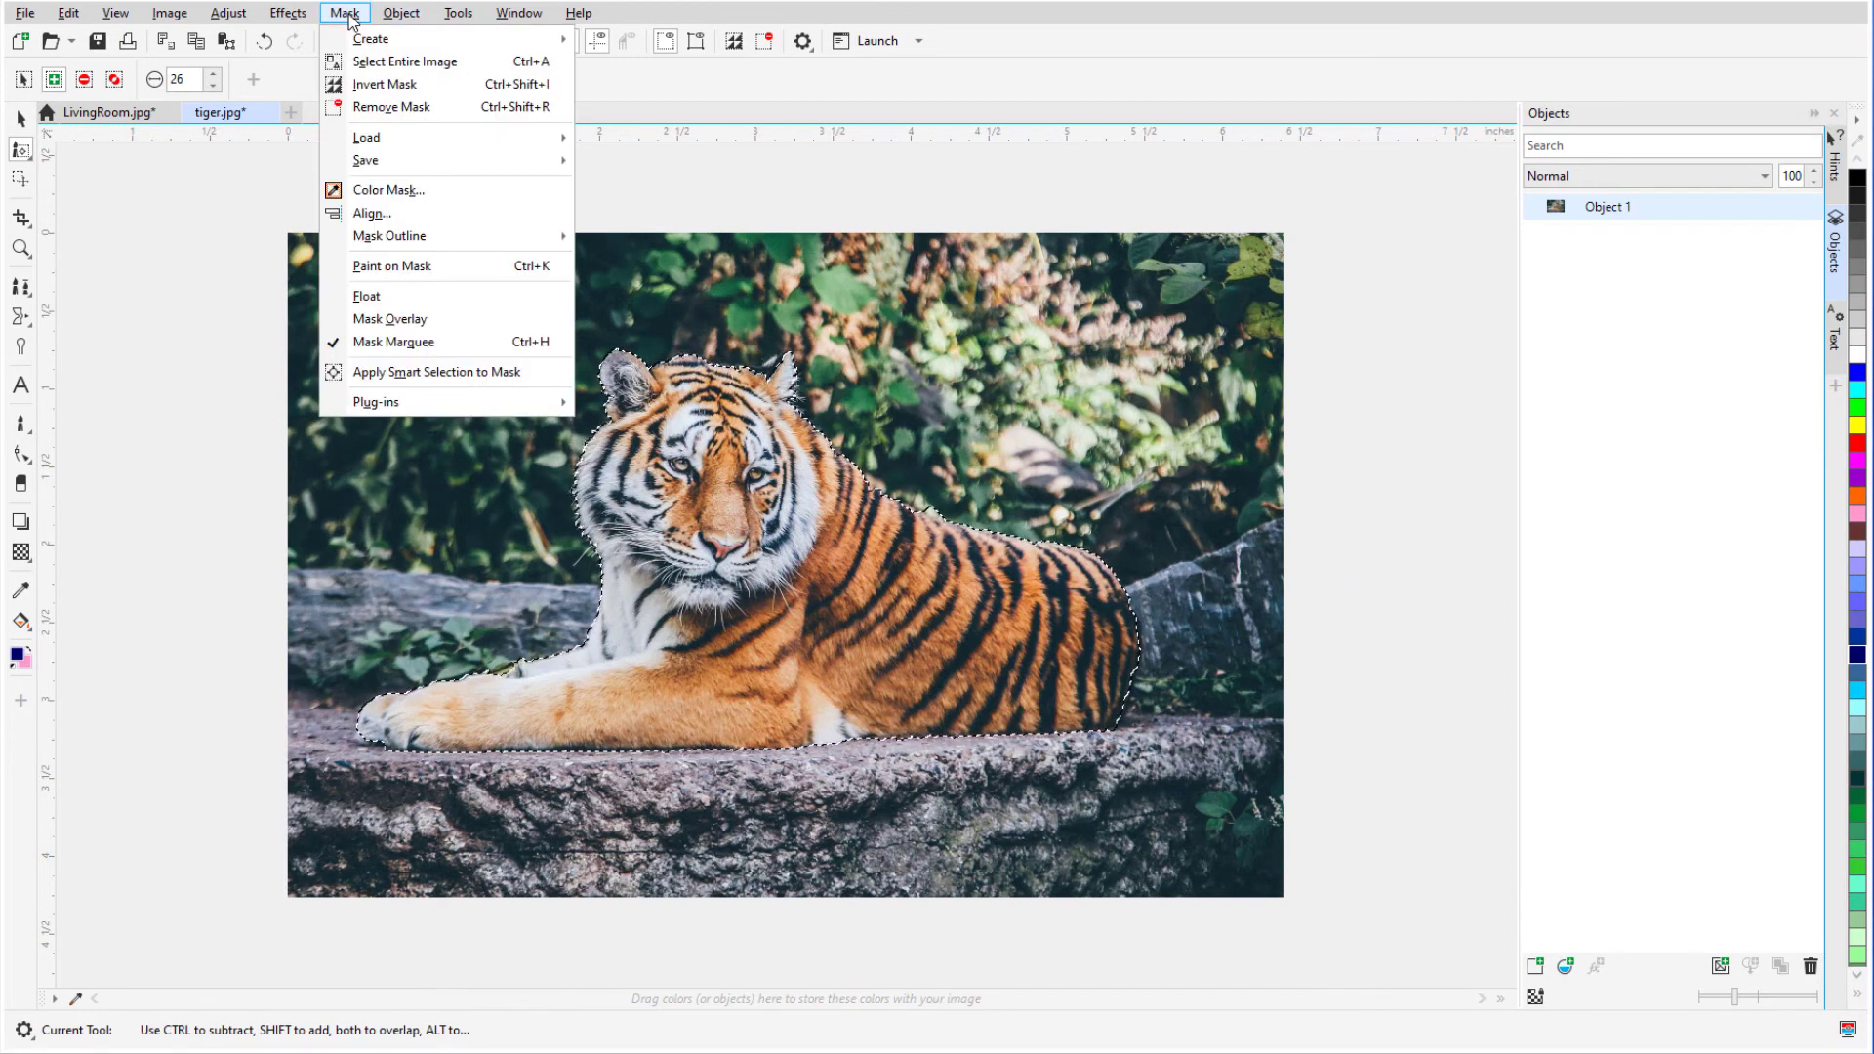
{"action": "left_click", "coordinate": [418, 319]}
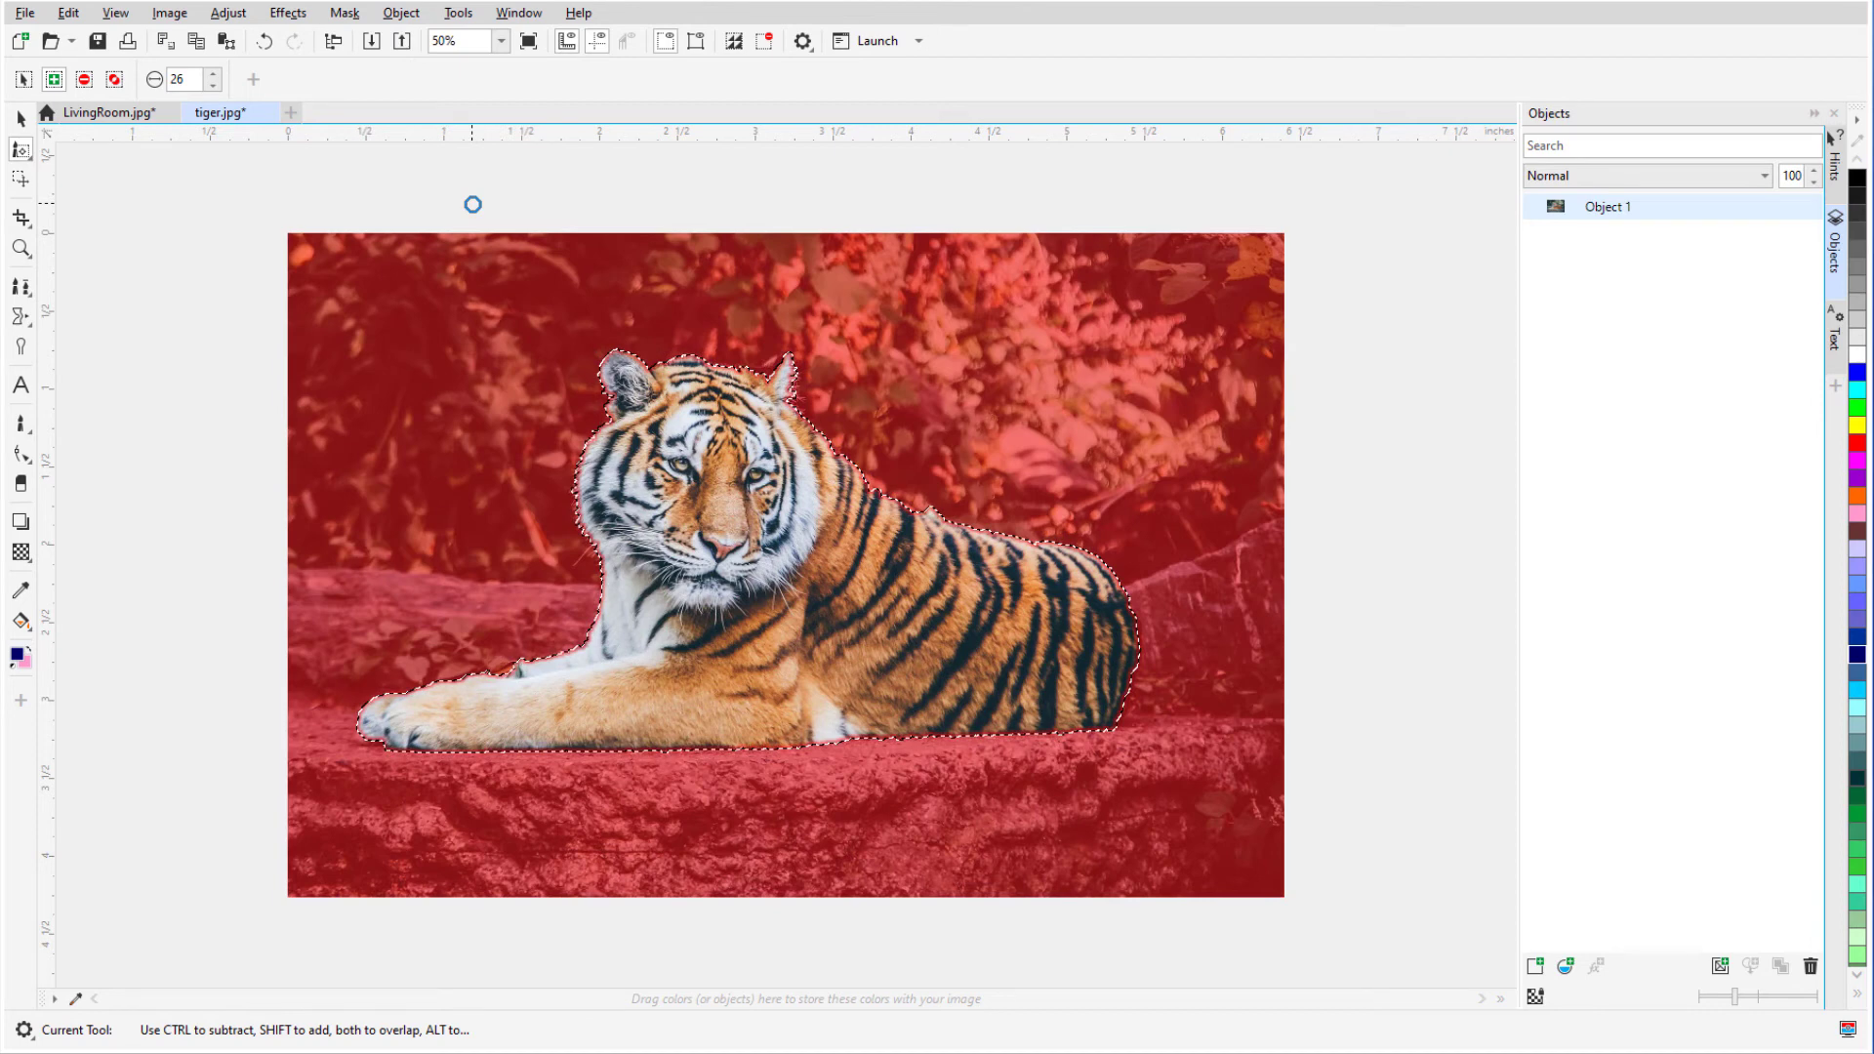
{"action": "left_click", "coordinate": [345, 12]}
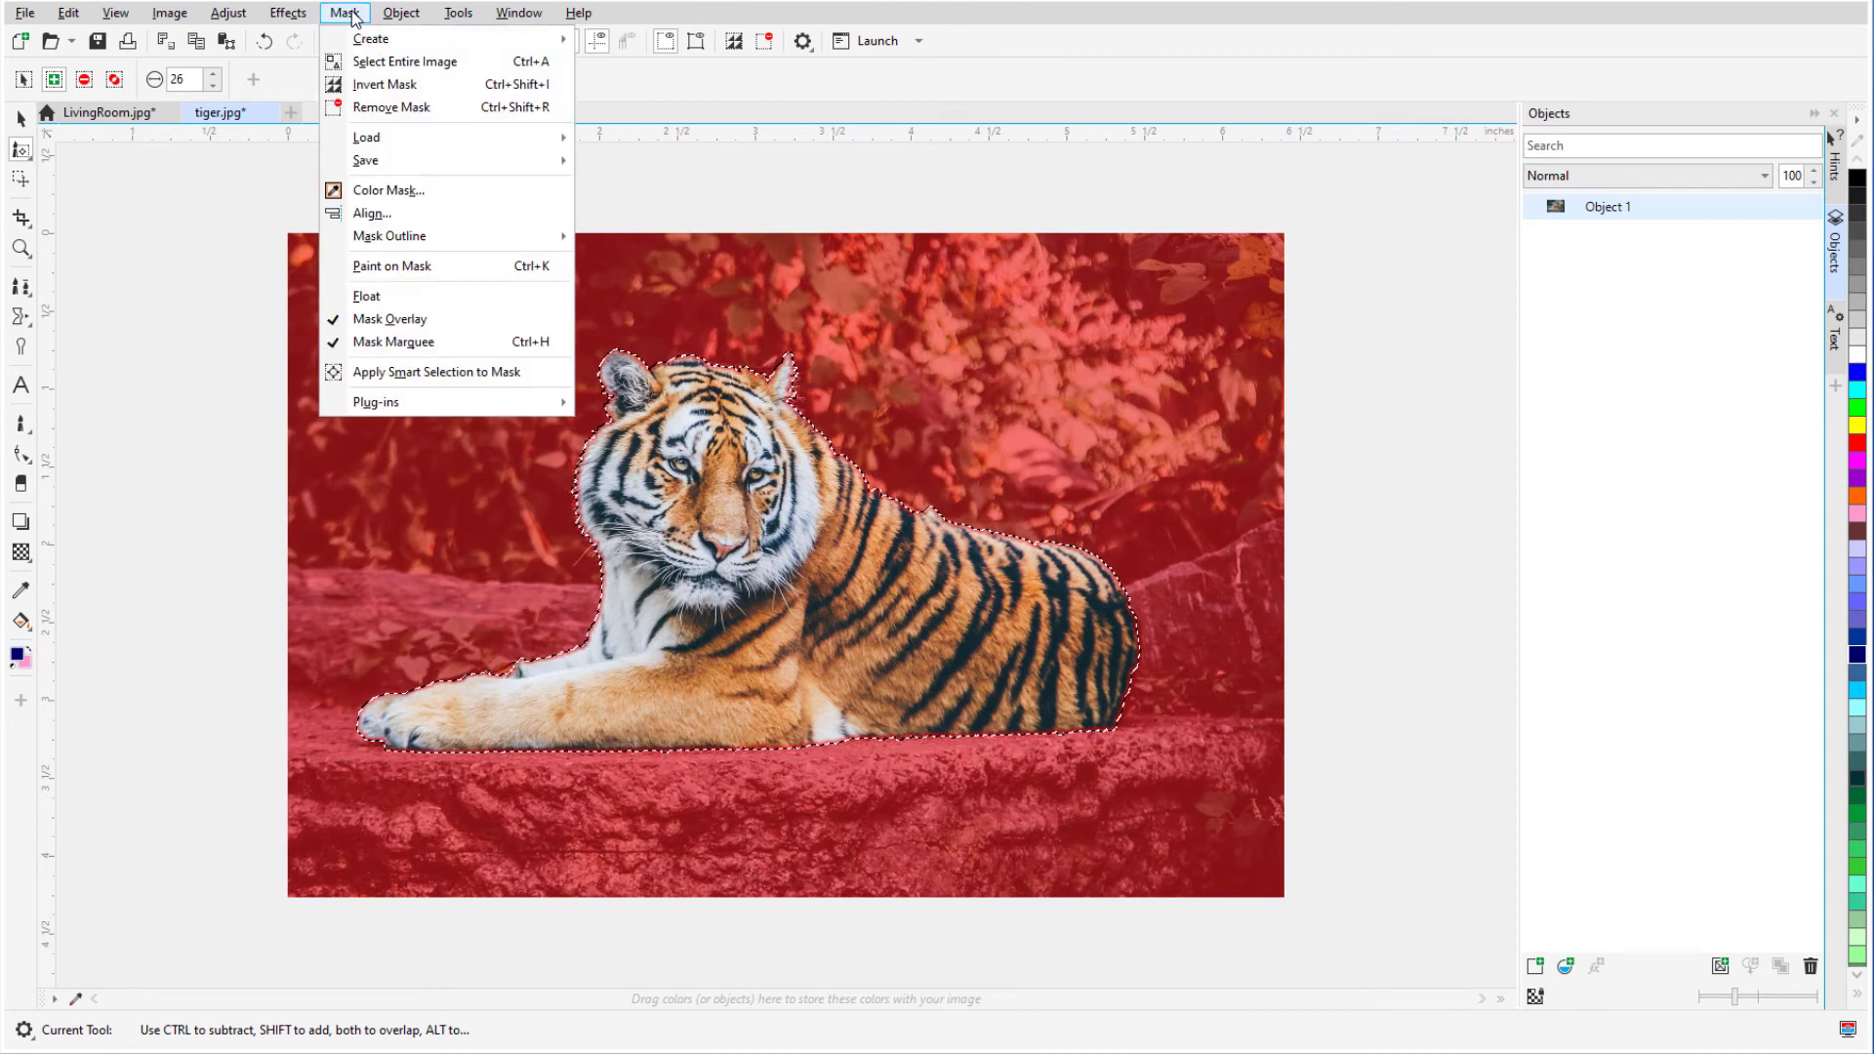
{"action": "left_click", "coordinate": [395, 86]}
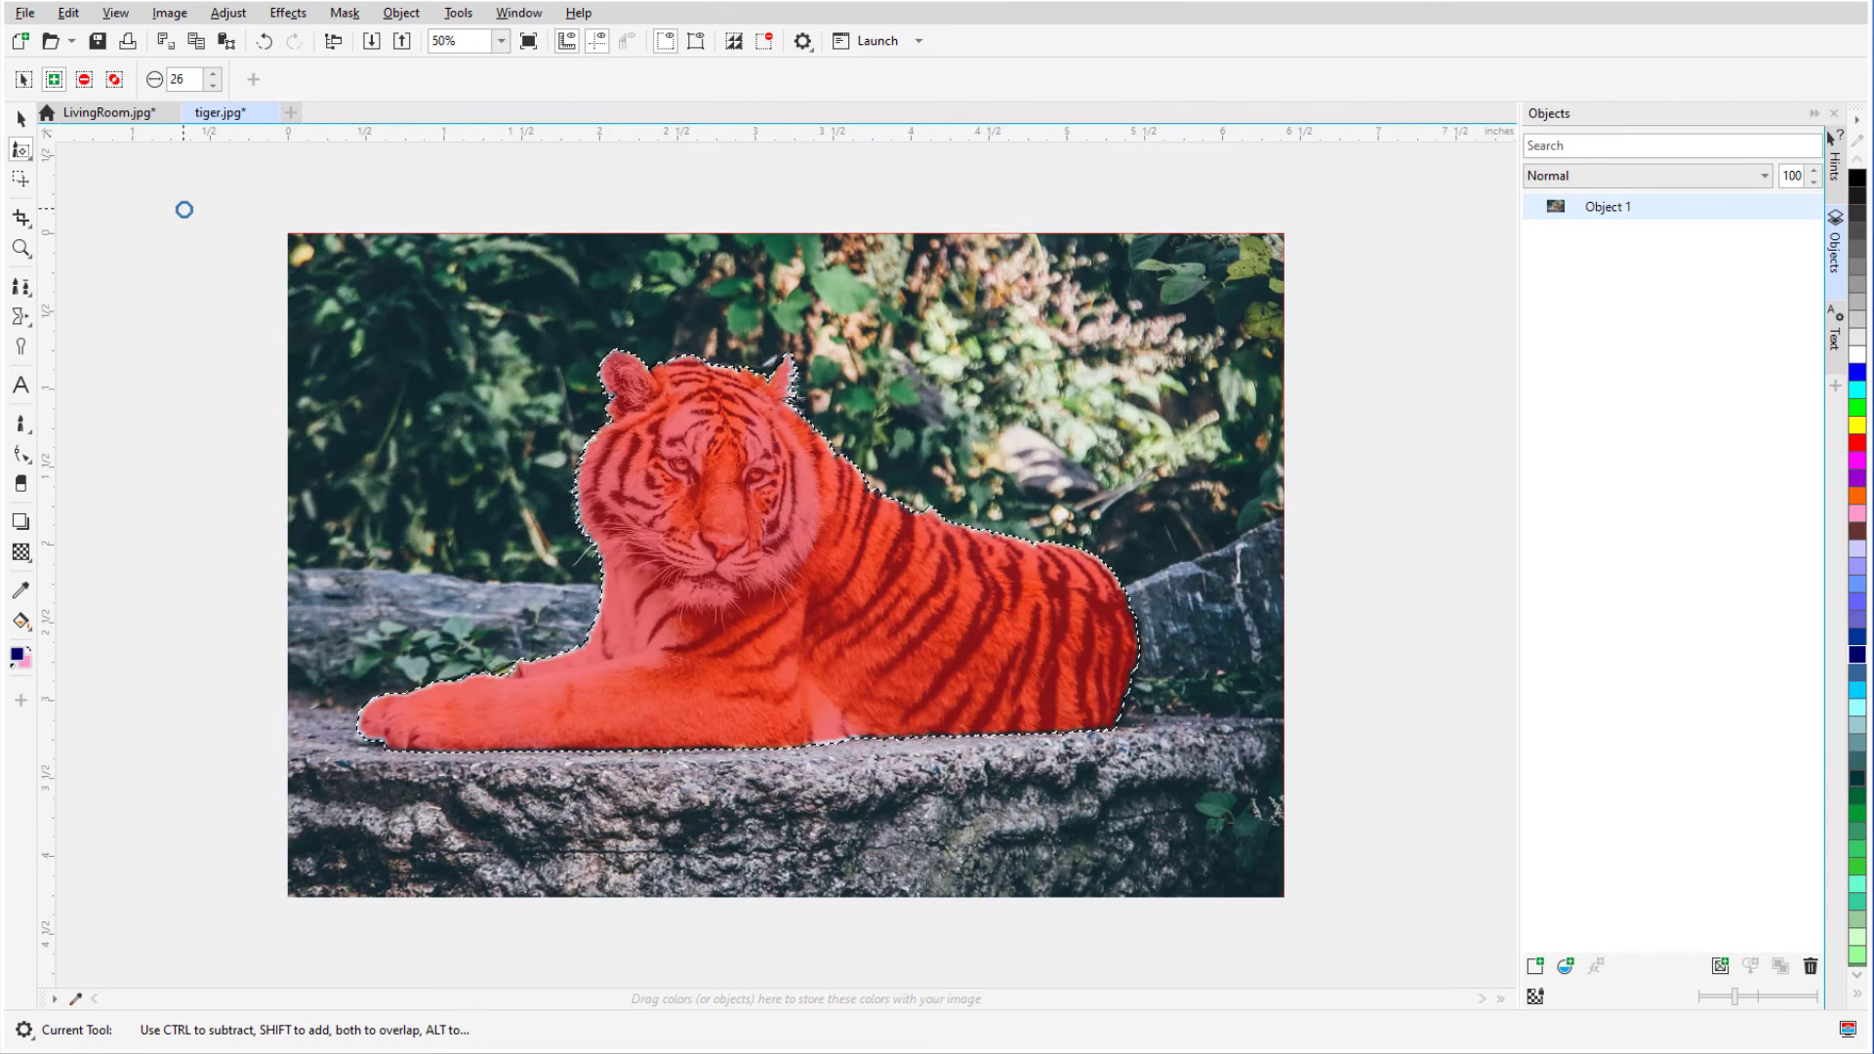
{"action": "key", "text": "Delete"}
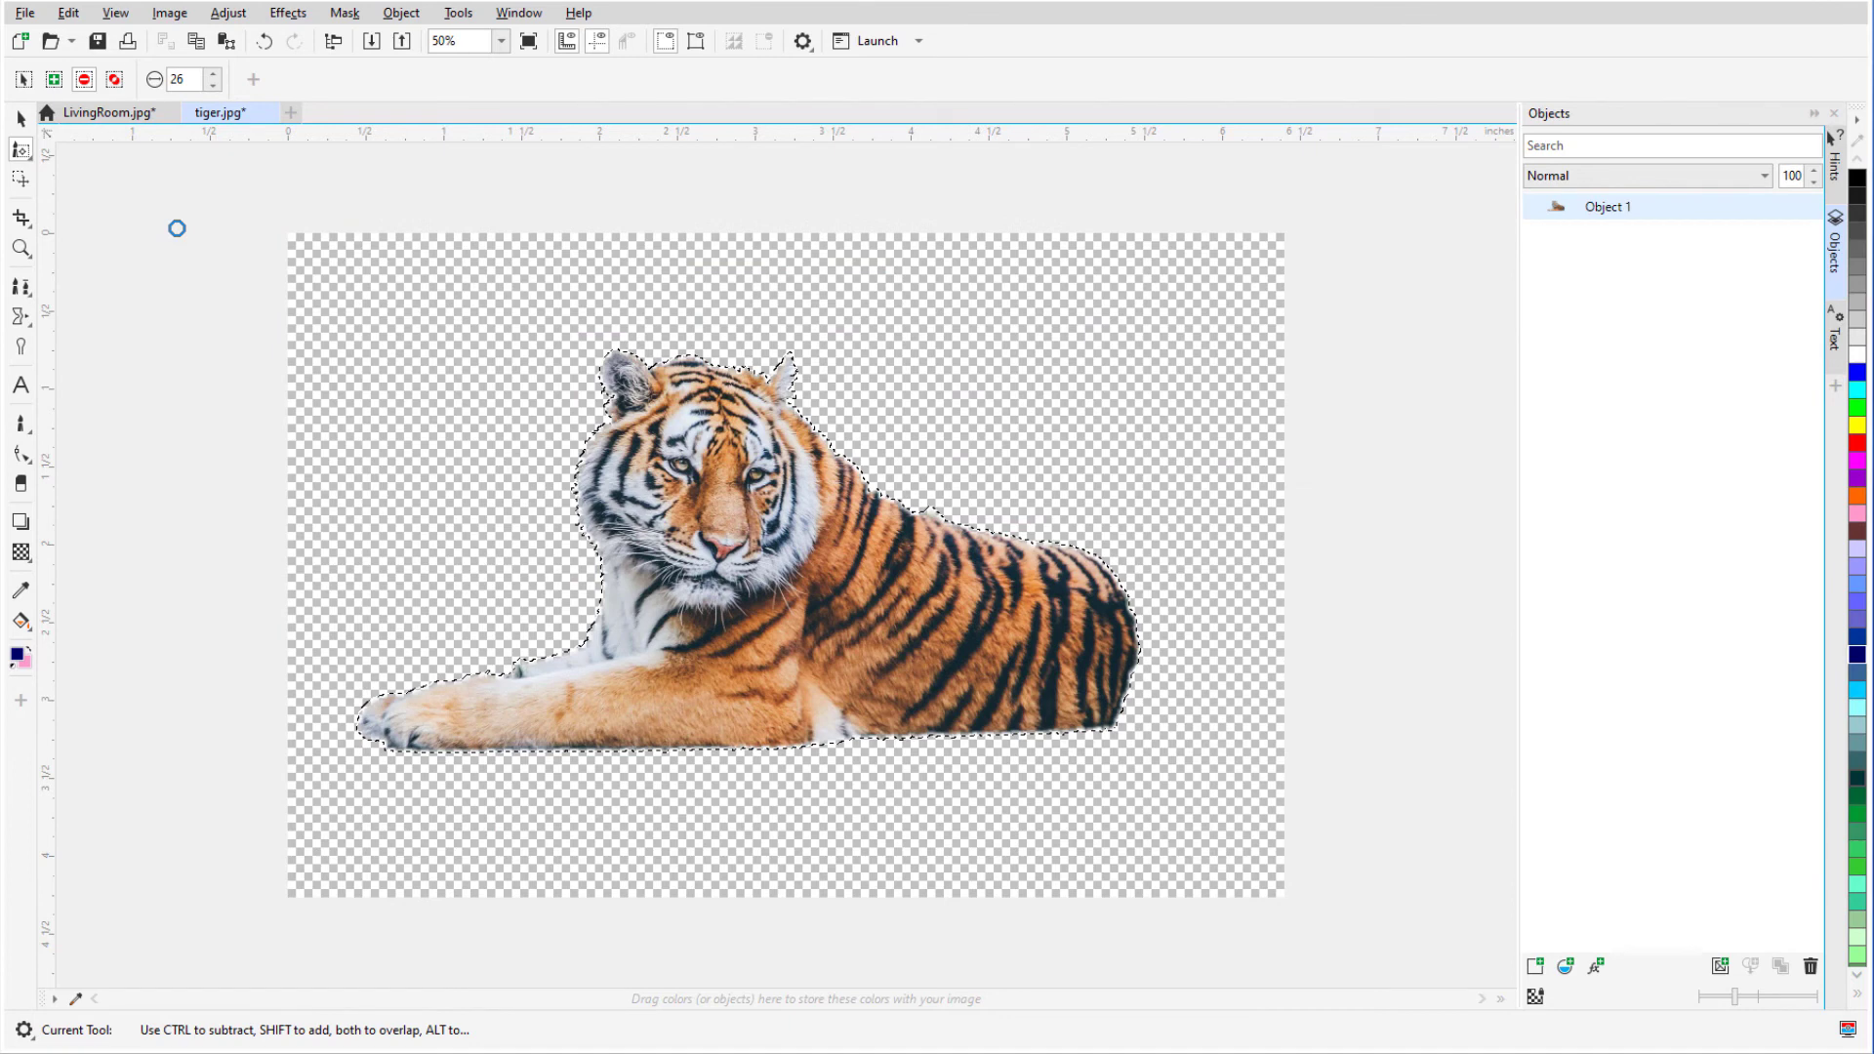
- Copy the cut-out tiger object and paste it into LivingRoom.jpg
{"action": "right_click", "coordinate": [1642, 209]}
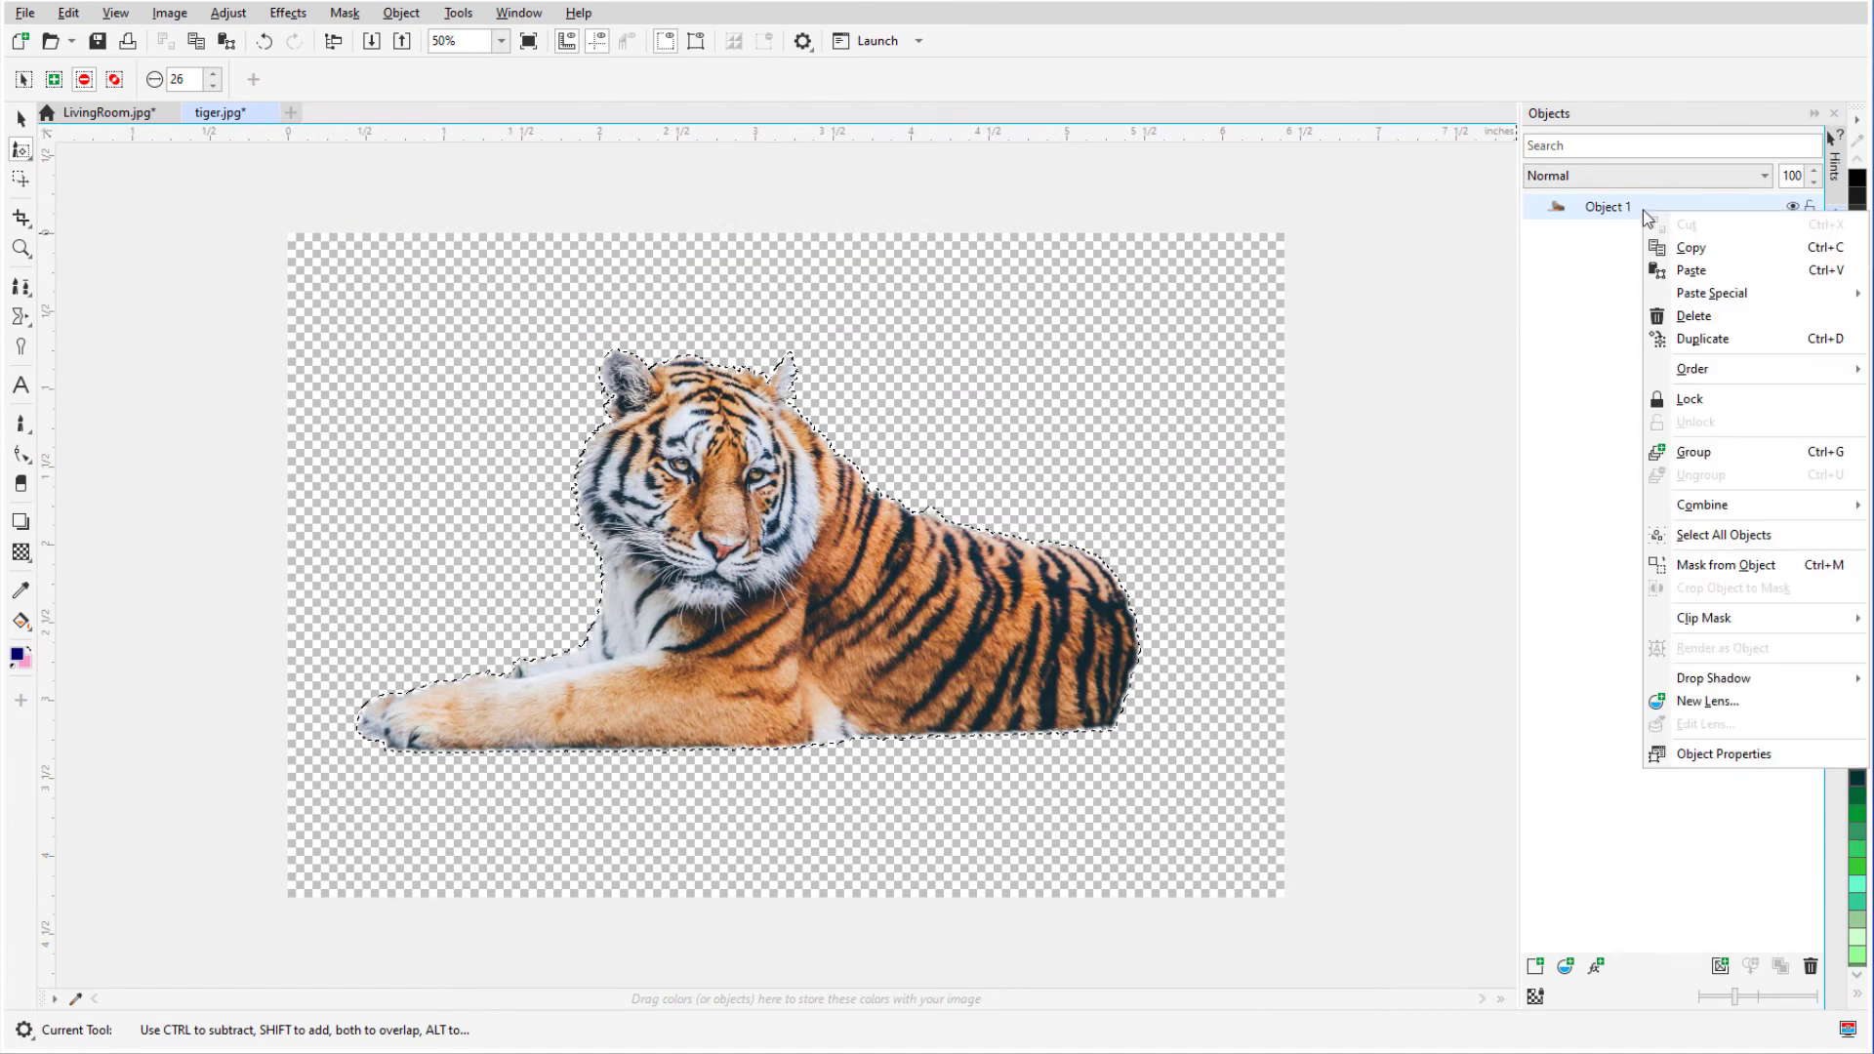
{"action": "left_click", "coordinate": [1716, 260]}
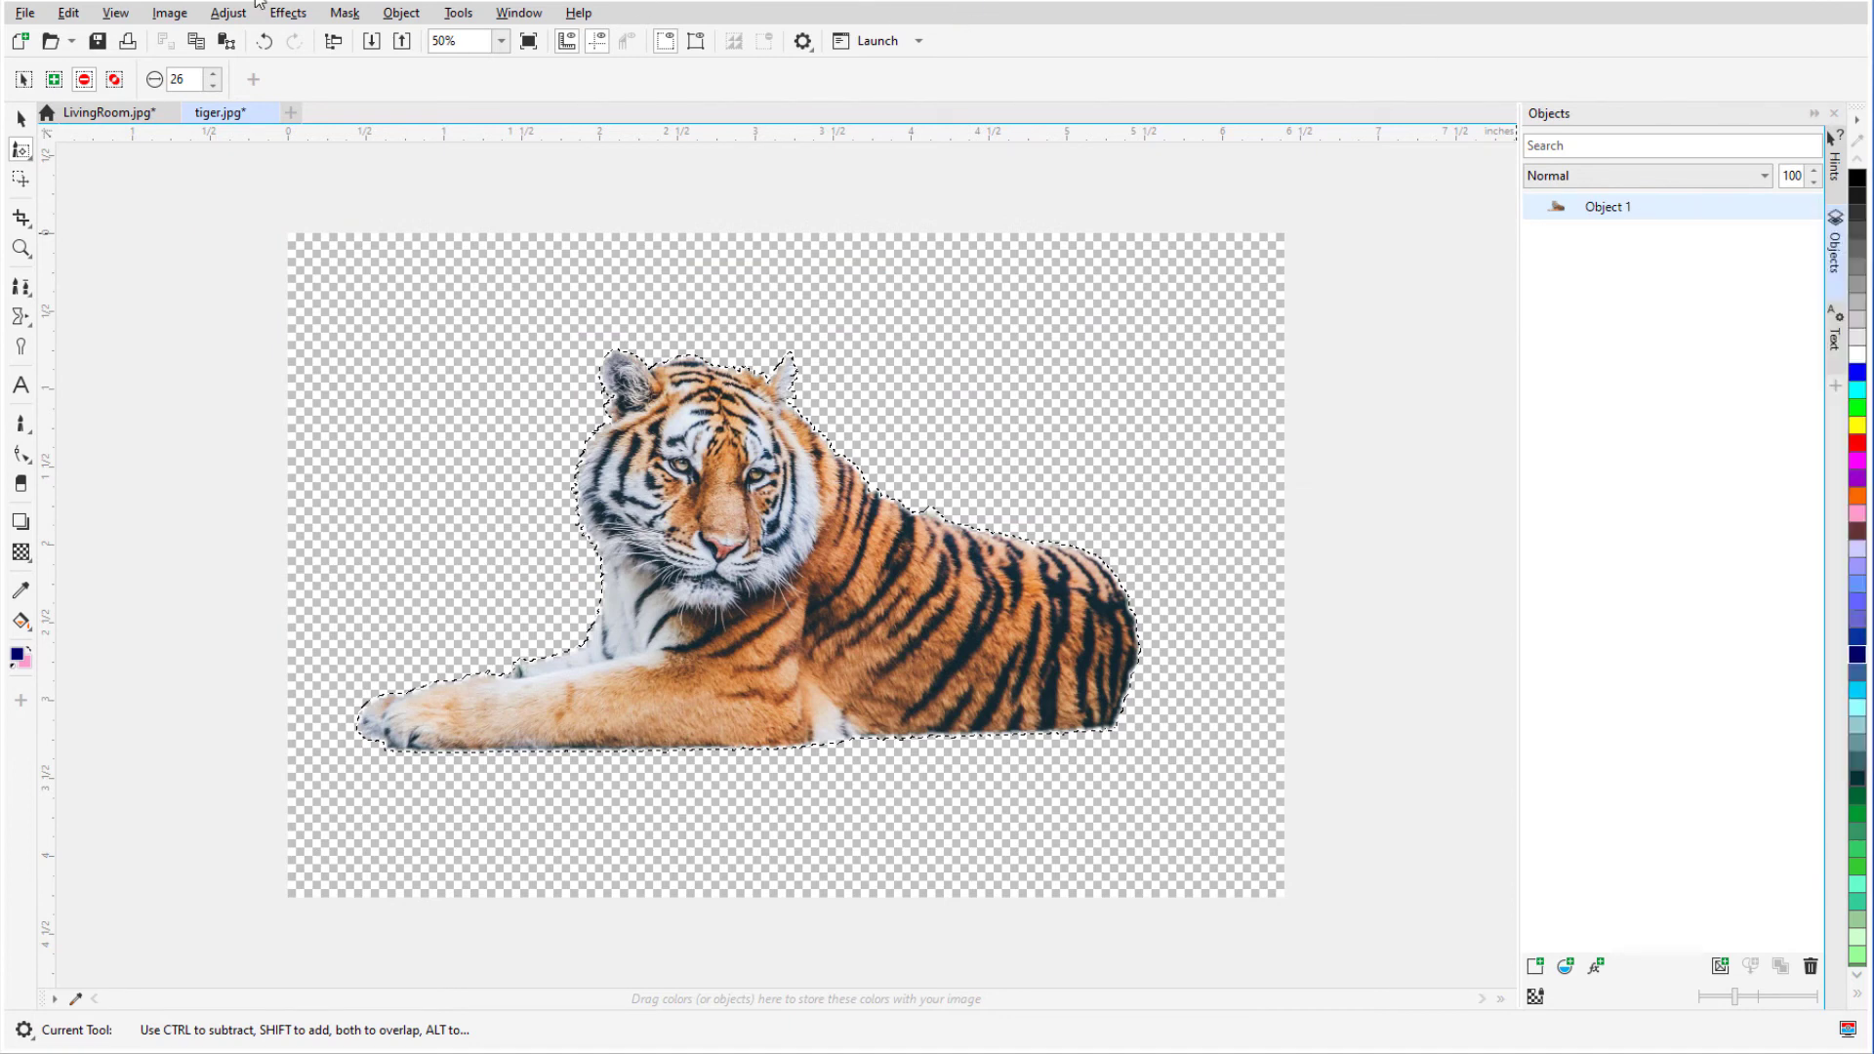
{"action": "left_click", "coordinate": [88, 114]}
{"action": "right_click", "coordinate": [800, 399]}
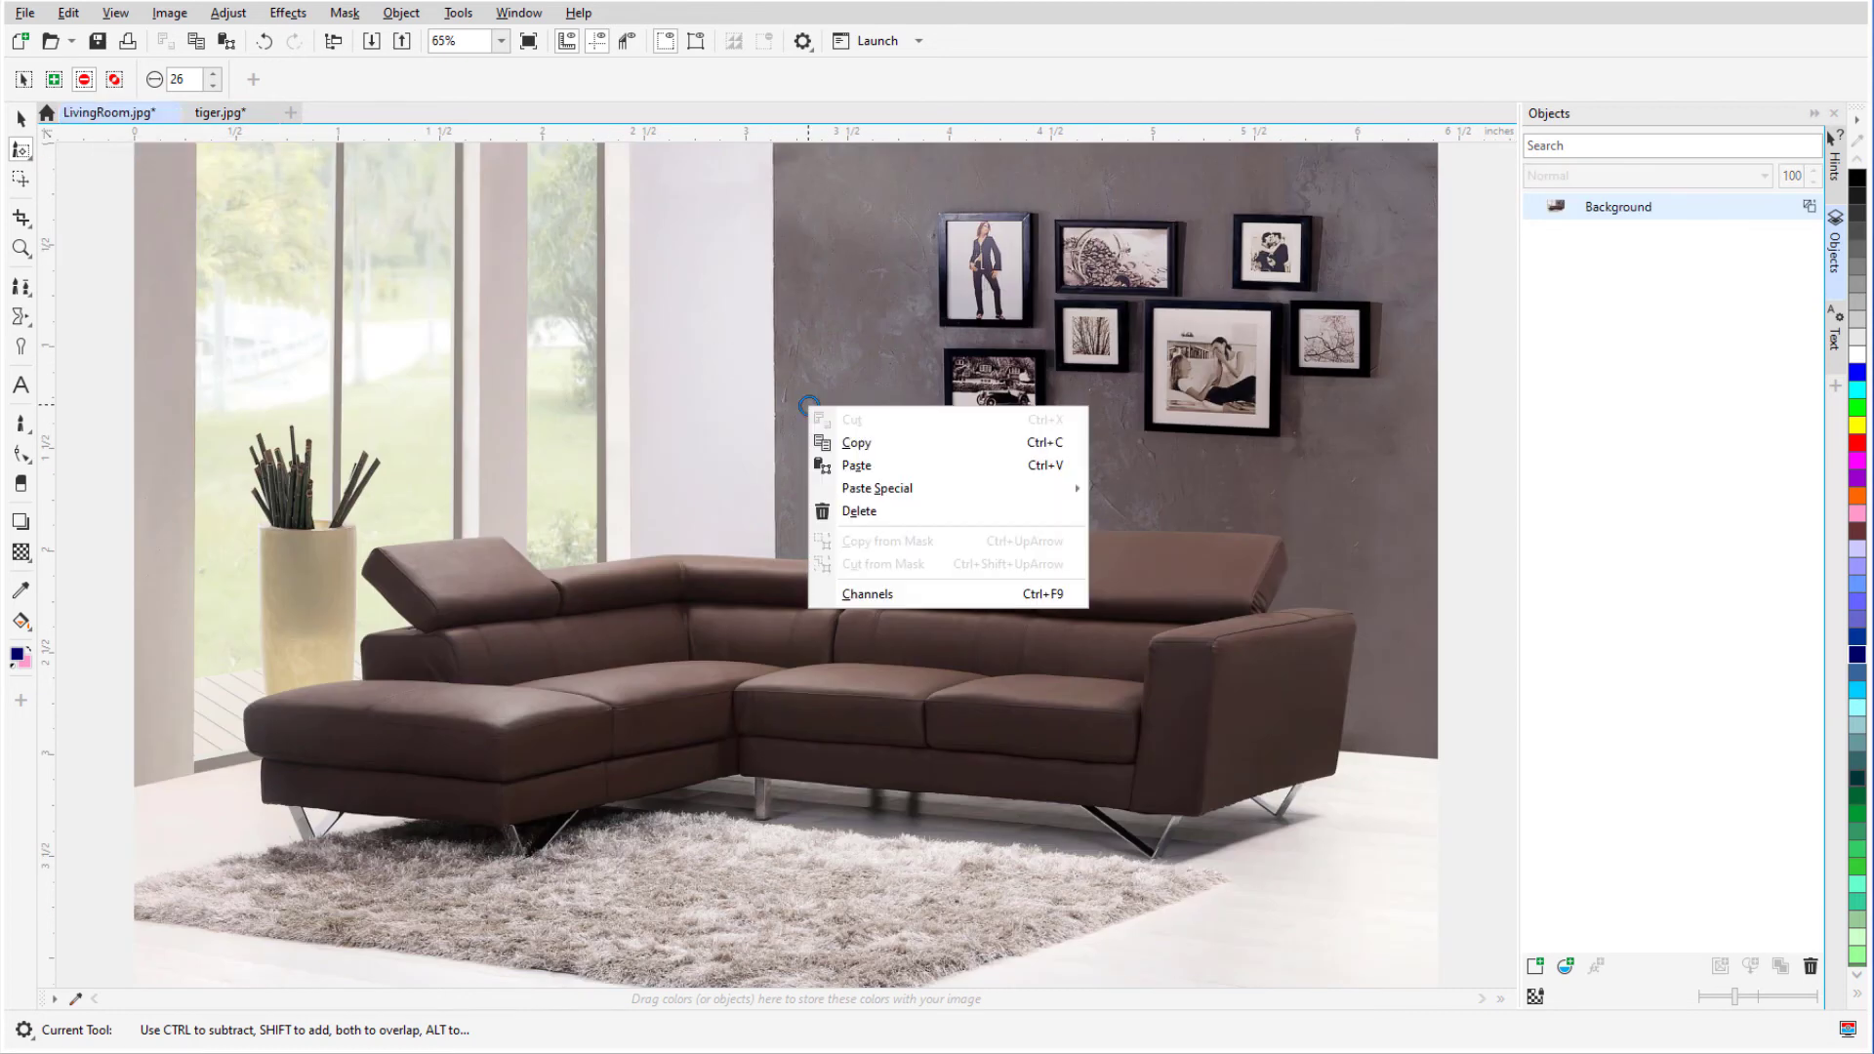
{"action": "left_click", "coordinate": [896, 469]}
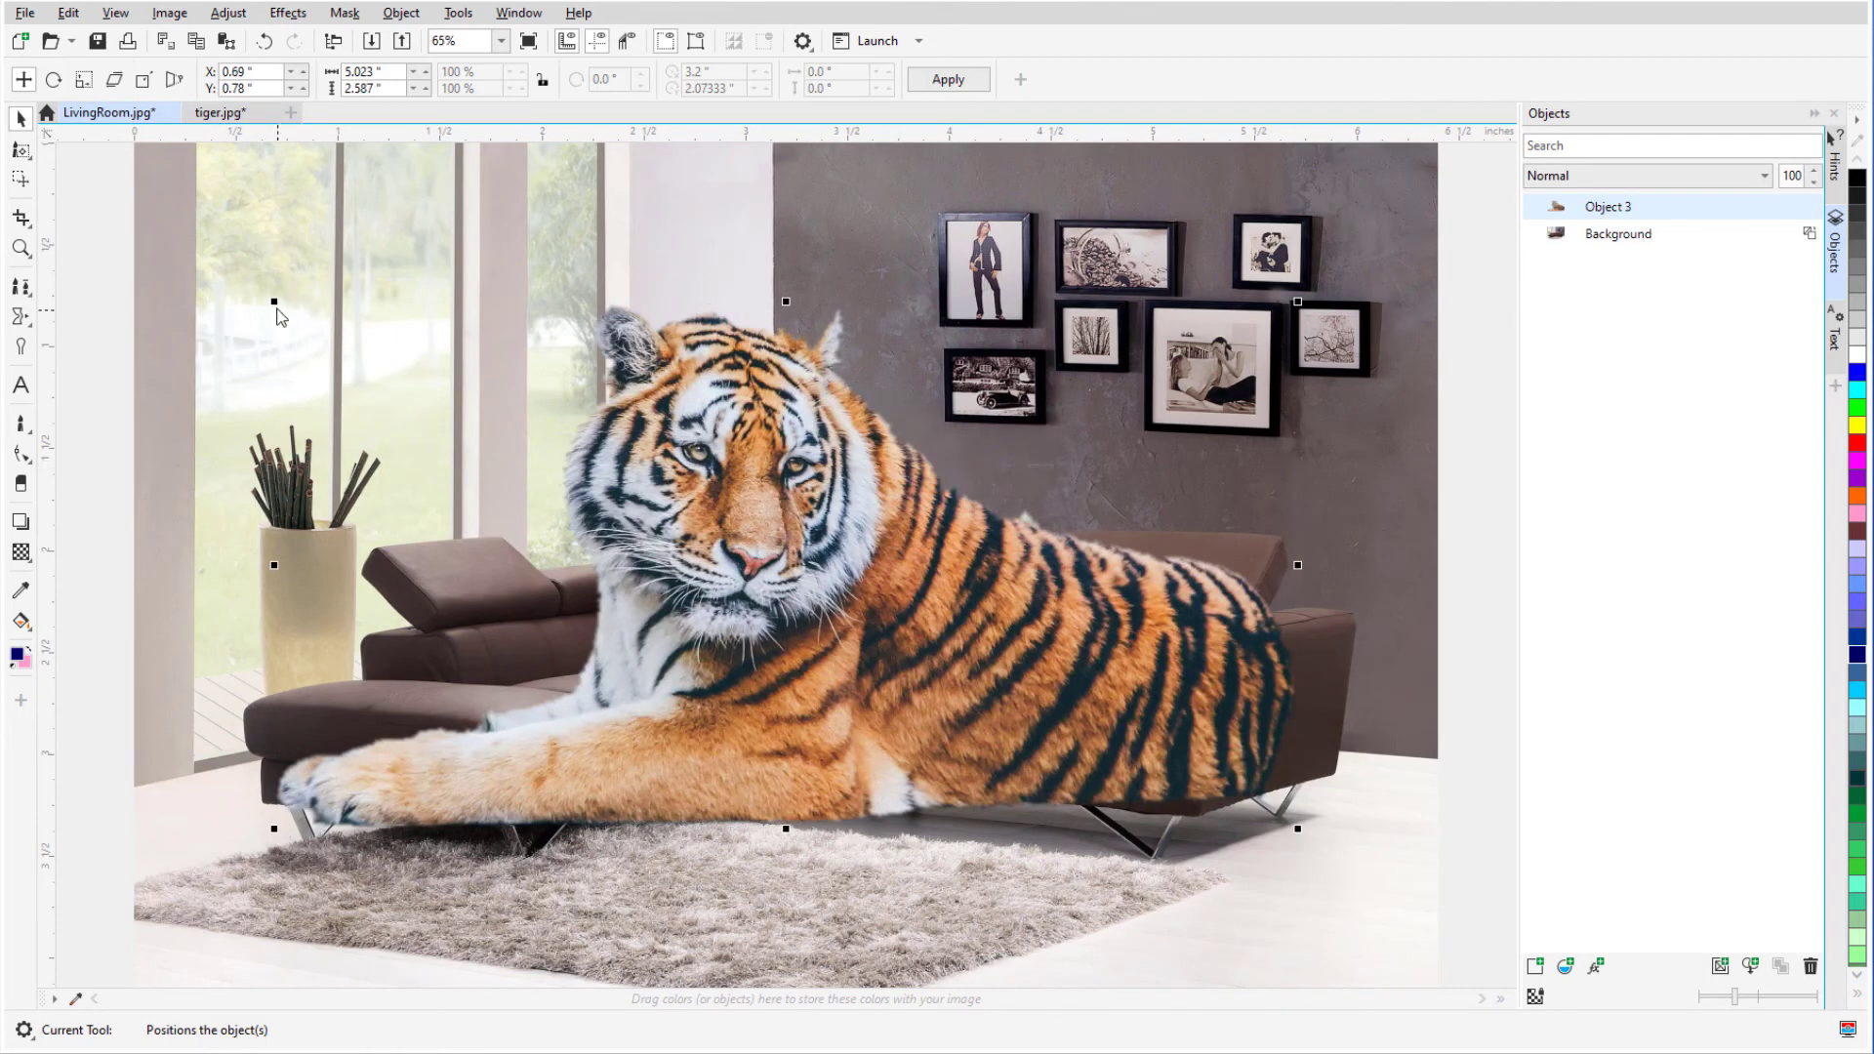
- Shrink the pasted tiger and position it lying on the sofa
{"action": "left_click_drag", "start_coordinate": [276, 303], "coordinate": [736, 536]}
{"action": "left_click_drag", "start_coordinate": [1104, 592], "coordinate": [837, 468]}
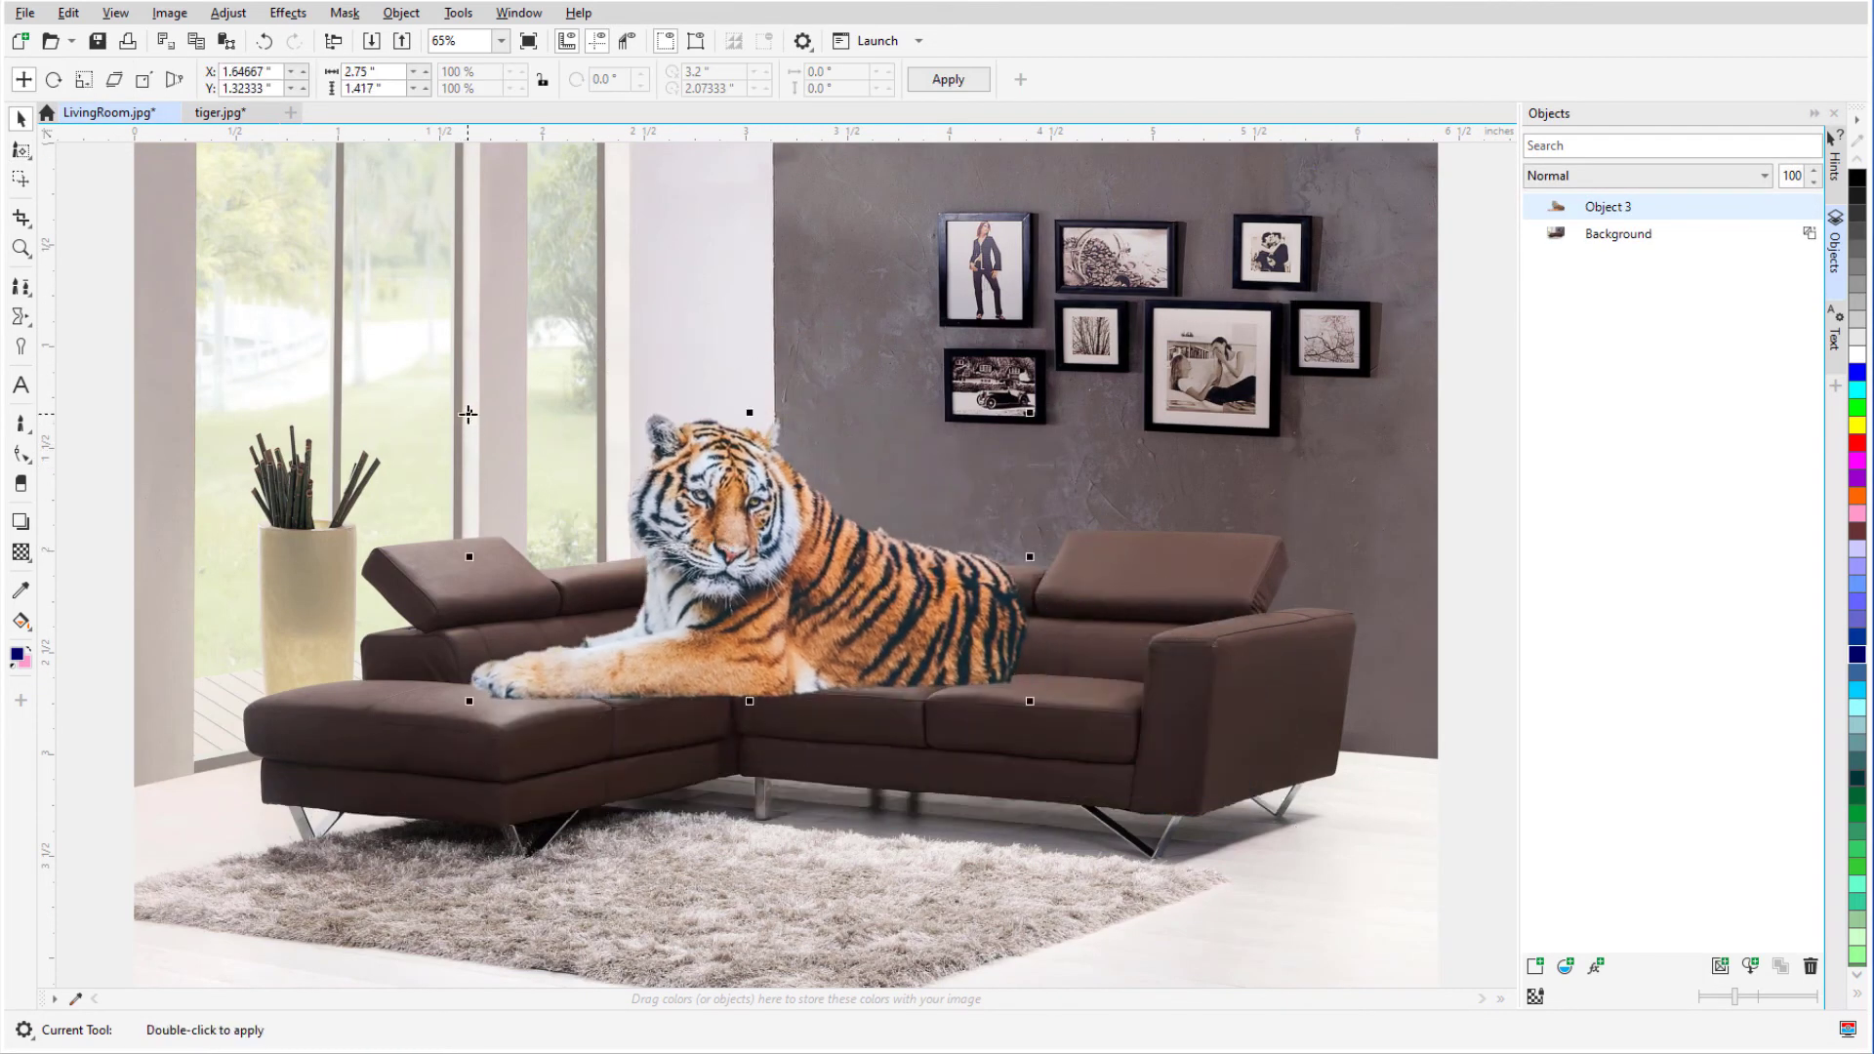
{"action": "left_click_drag", "start_coordinate": [470, 412], "coordinate": [621, 489]}
{"action": "left_click_drag", "start_coordinate": [816, 631], "coordinate": [754, 627]}
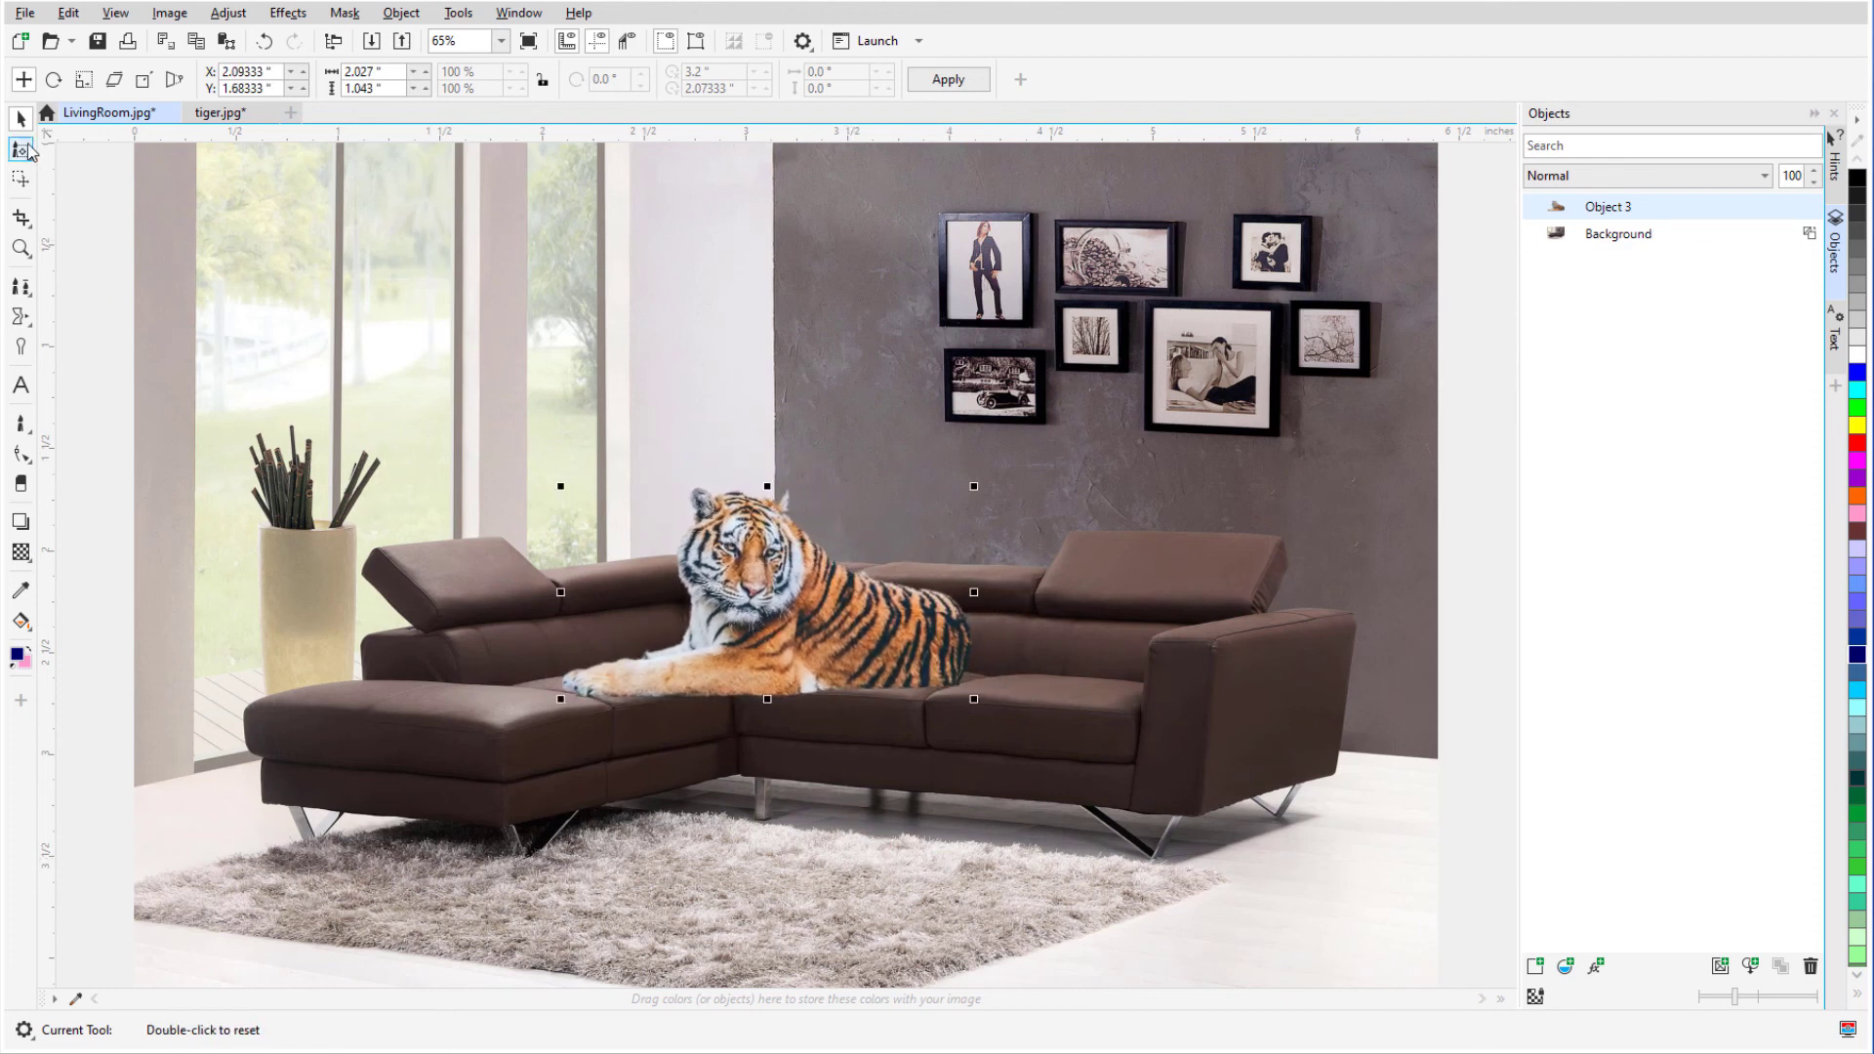
- Choose the Mask Transform tool from the toolbox, leaving the tiger on the sofa
{"action": "left_click", "coordinate": [20, 179]}
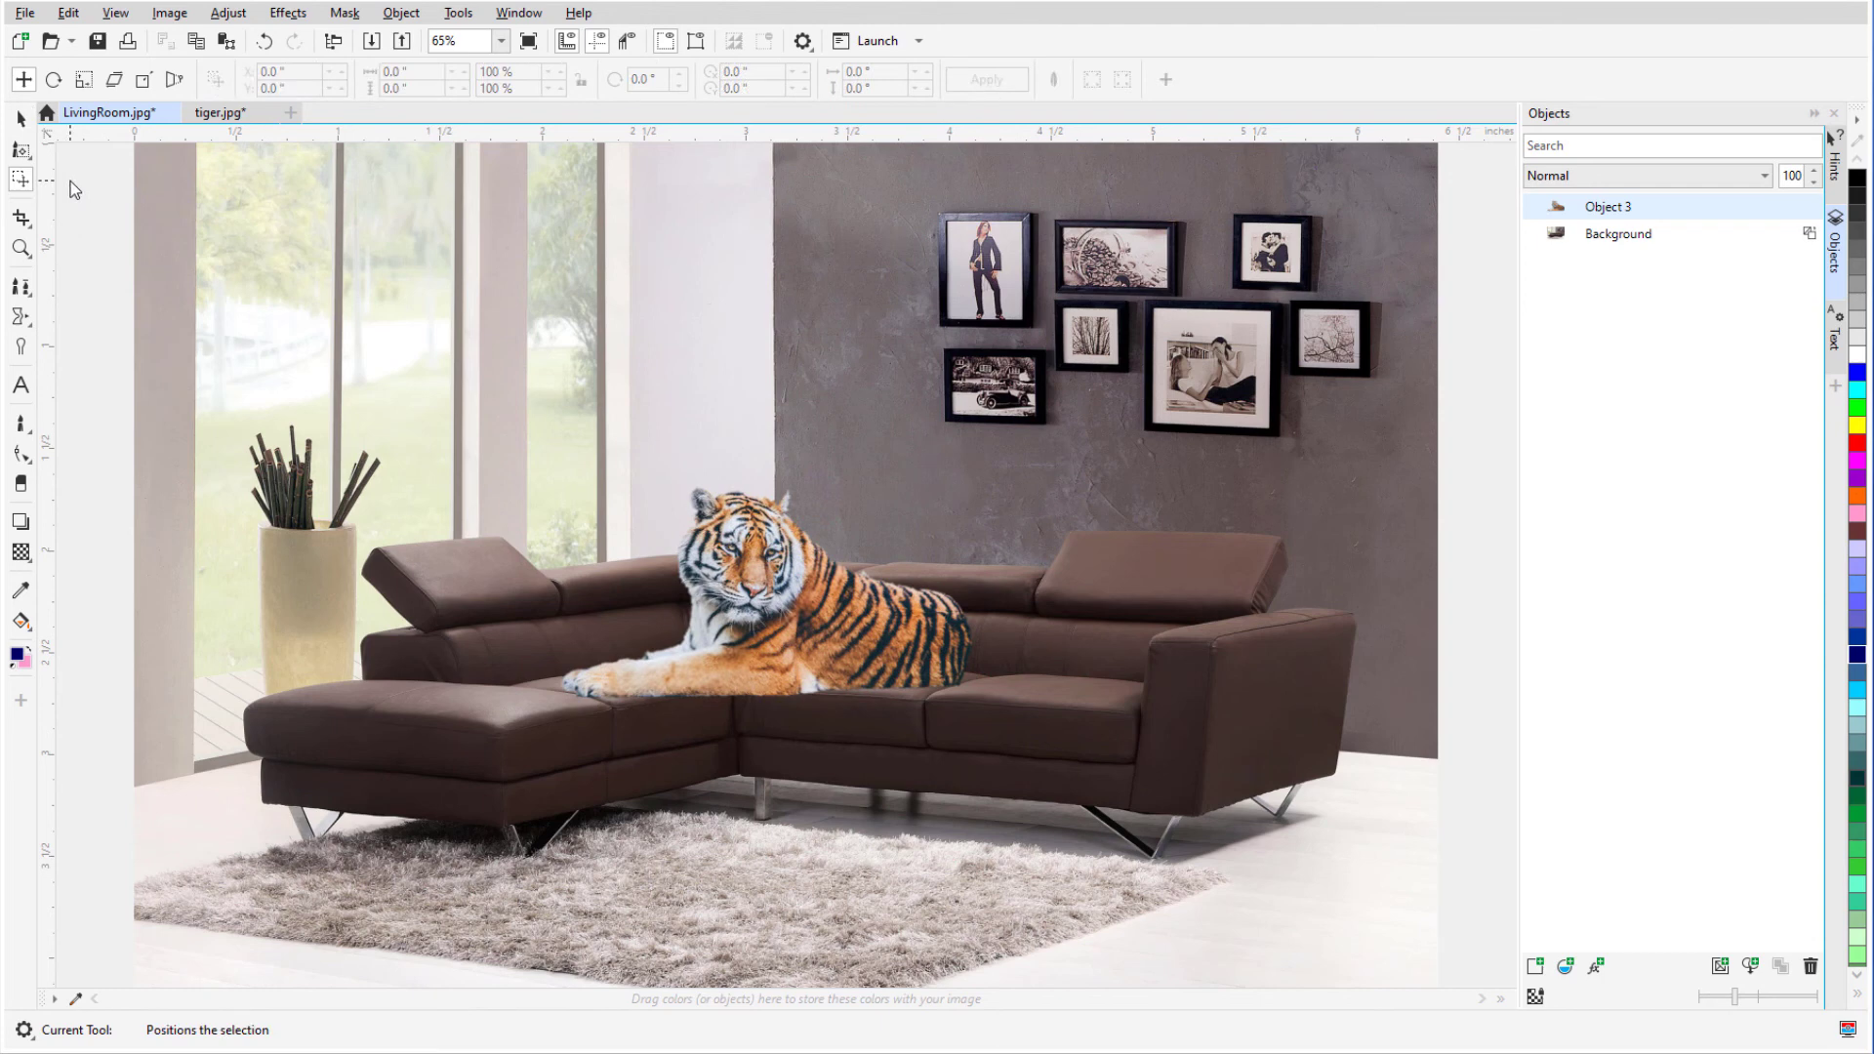